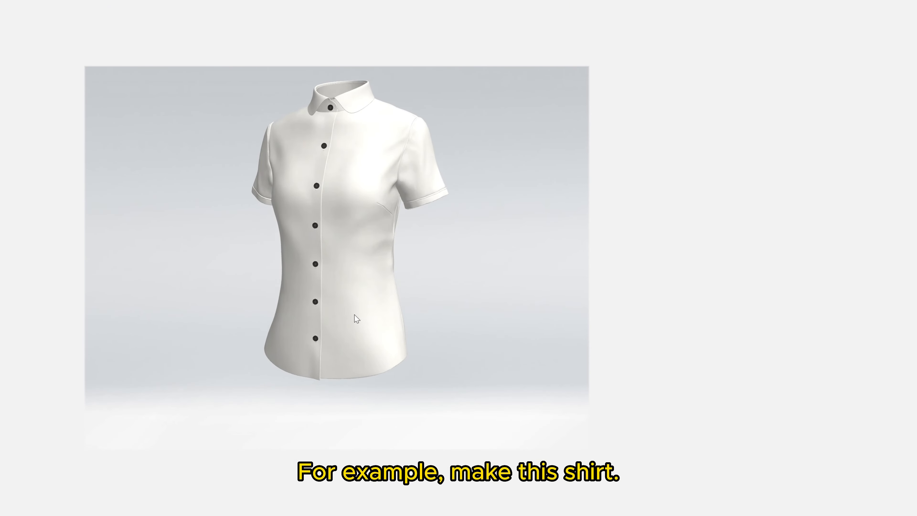
# Examine the 3D shirt's front, back, side and sleeves, the bust dart, and the hem and collar shapes.
pyautogui.moveTo(368, 253); pyautogui.dragTo(367, 253)
pyautogui.scroll(4, 366, 225)
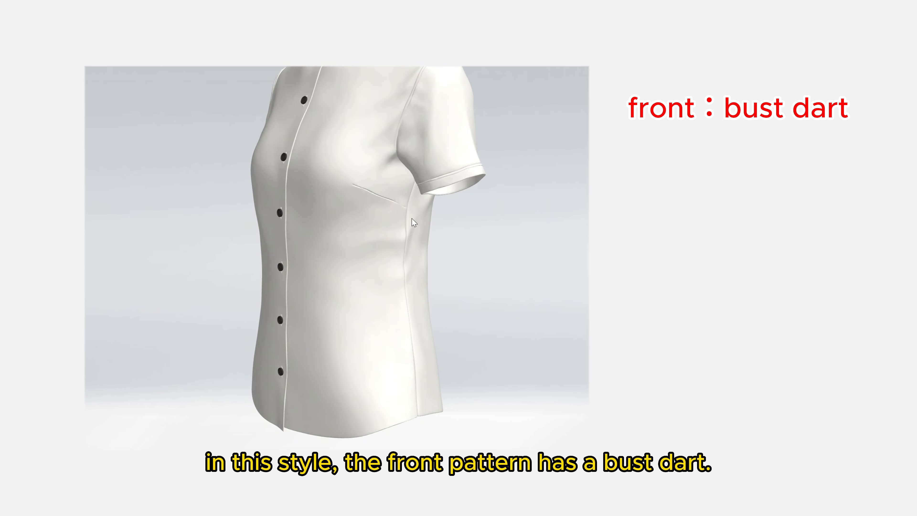
pyautogui.scroll(-4, 379, 289)
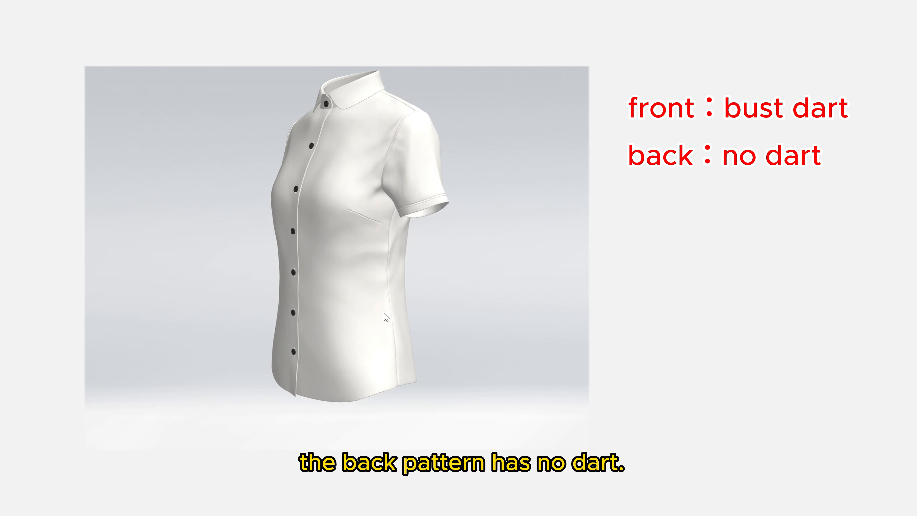
pyautogui.moveTo(384, 313); pyautogui.dragTo(373, 313)
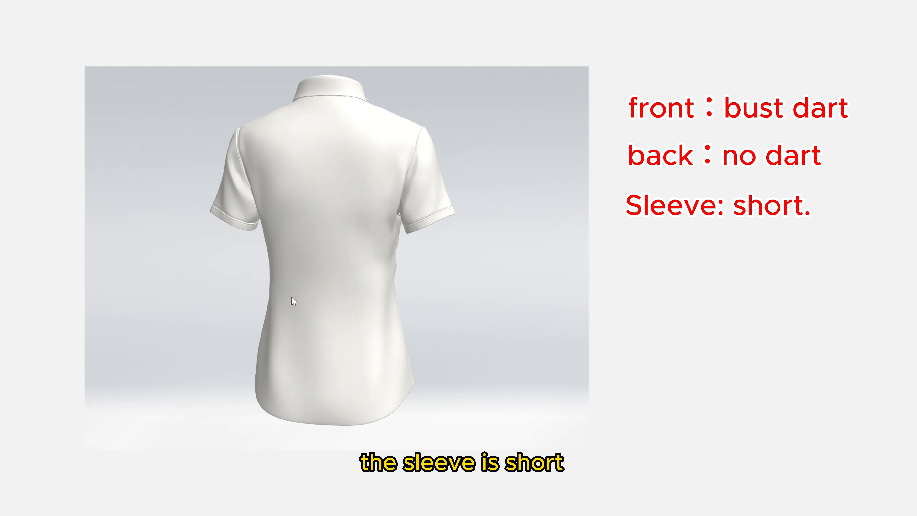
pyautogui.moveTo(376, 360); pyautogui.dragTo(374, 358)
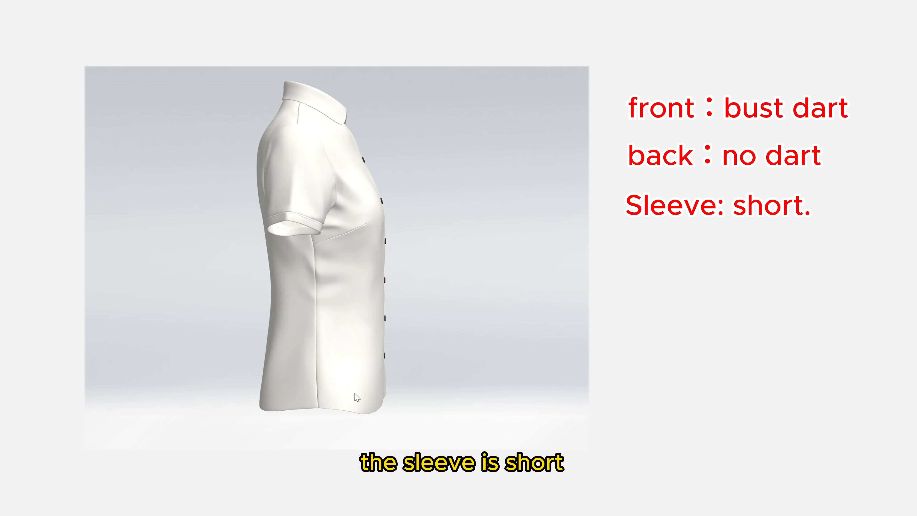
pyautogui.moveTo(357, 397)
pyautogui.mouseDown()
pyautogui.moveTo(370, 387)
pyautogui.moveTo(366, 399)
pyautogui.mouseUp()
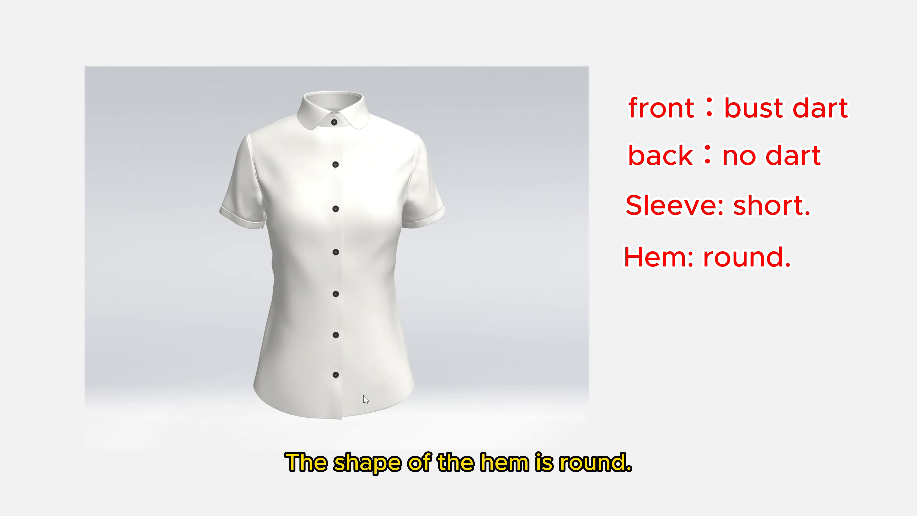
pyautogui.scroll(2, 345, 118)
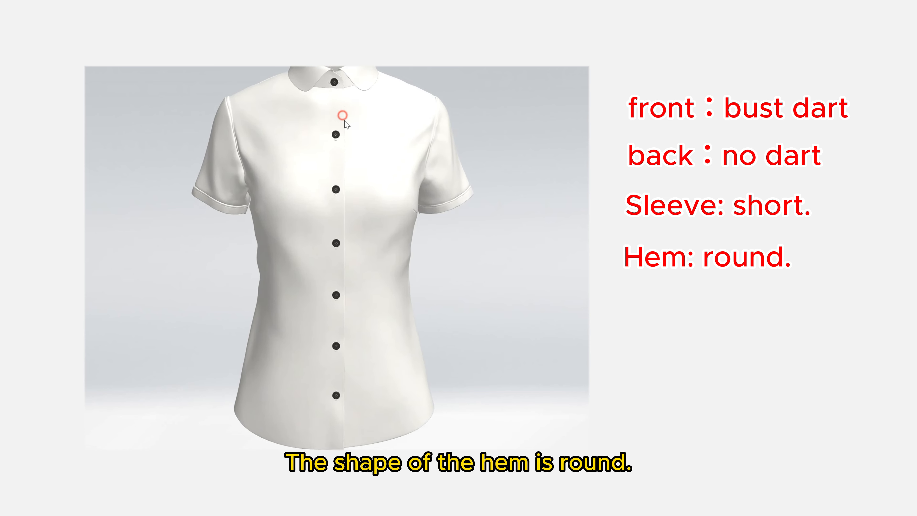
pyautogui.moveTo(344, 119); pyautogui.dragTo(345, 136)
pyautogui.scroll(-3, 345, 135)
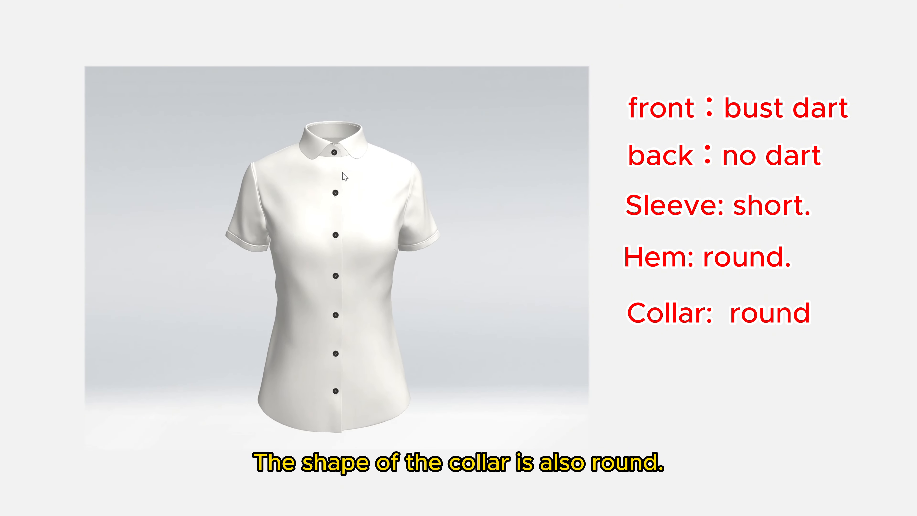
pyautogui.moveTo(345, 282); pyautogui.dragTo(343, 280)
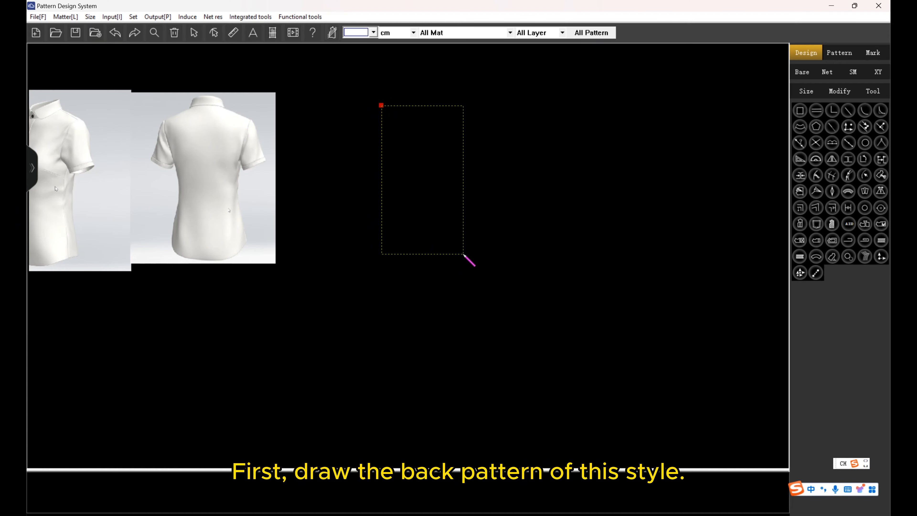
# Draw the back pattern's base rectangle and set its width with the formula Bust/4+1.
pyautogui.click(457, 250)
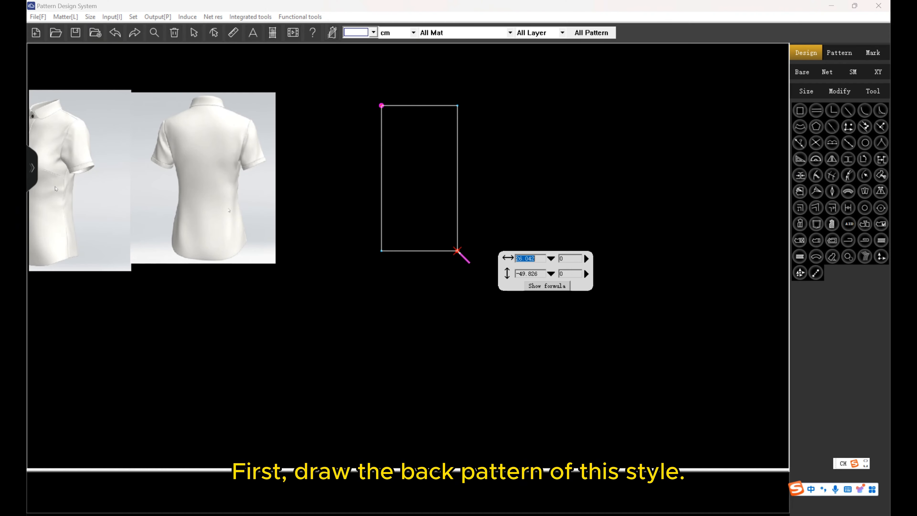
pyautogui.click(550, 259)
pyautogui.click(426, 225)
pyautogui.click(688, 308)
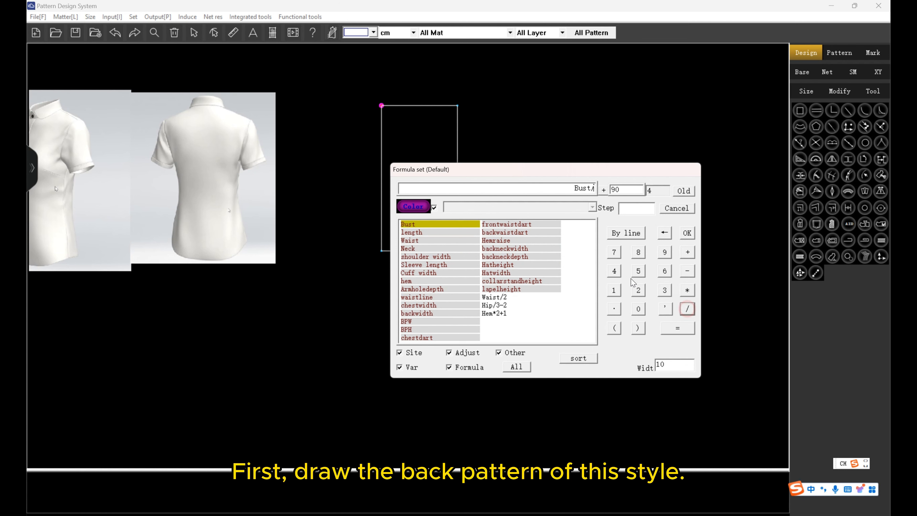
pyautogui.click(614, 270)
pyautogui.click(687, 252)
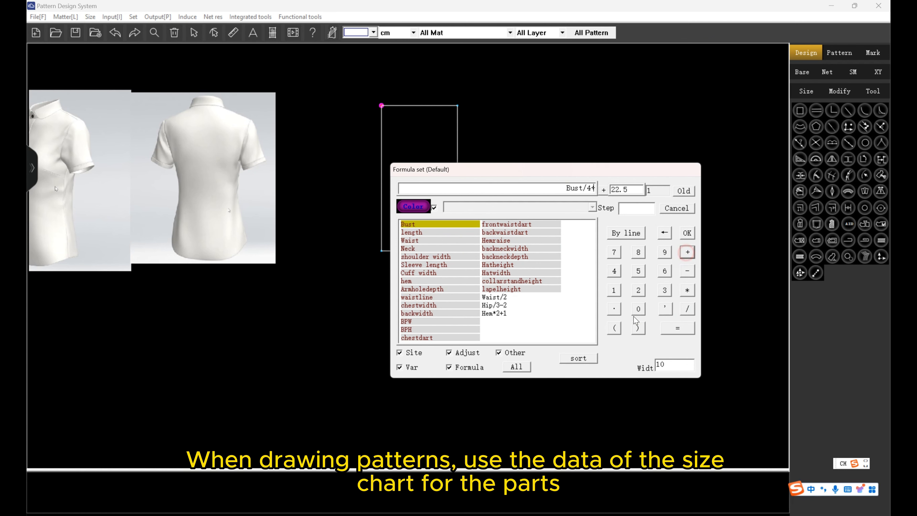
pyautogui.click(616, 293)
pyautogui.click(687, 233)
# Set the base rectangle's height to the size-chart variable length and finish the rectangle.
pyautogui.click(551, 273)
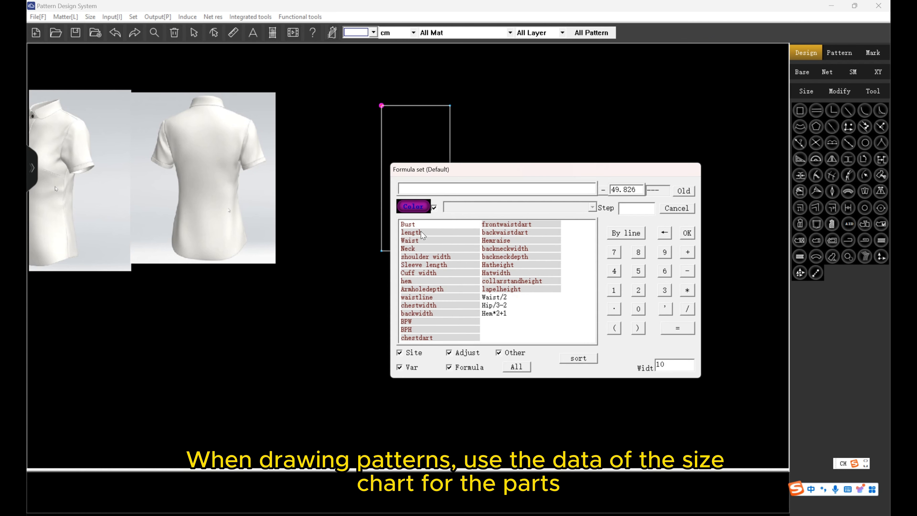
pyautogui.click(430, 231)
pyautogui.click(690, 234)
pyautogui.press('Return')
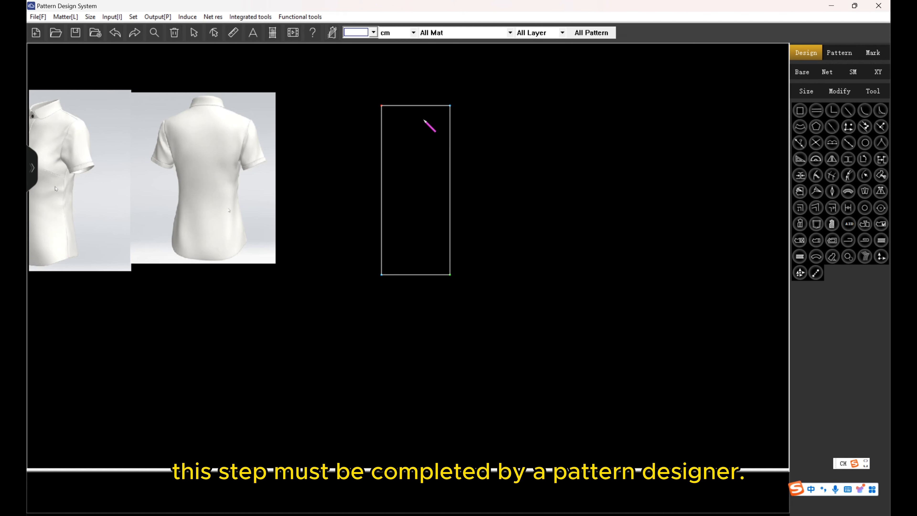
# Add a line parallel to the rectangle's upper edge at a distance of Armholedepth.
pyautogui.click(416, 106)
pyautogui.click(424, 161)
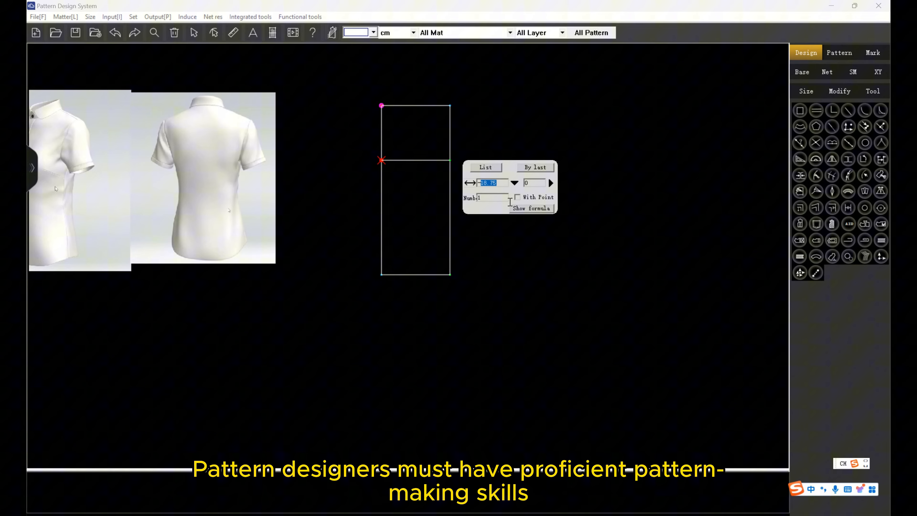
pyautogui.click(516, 185)
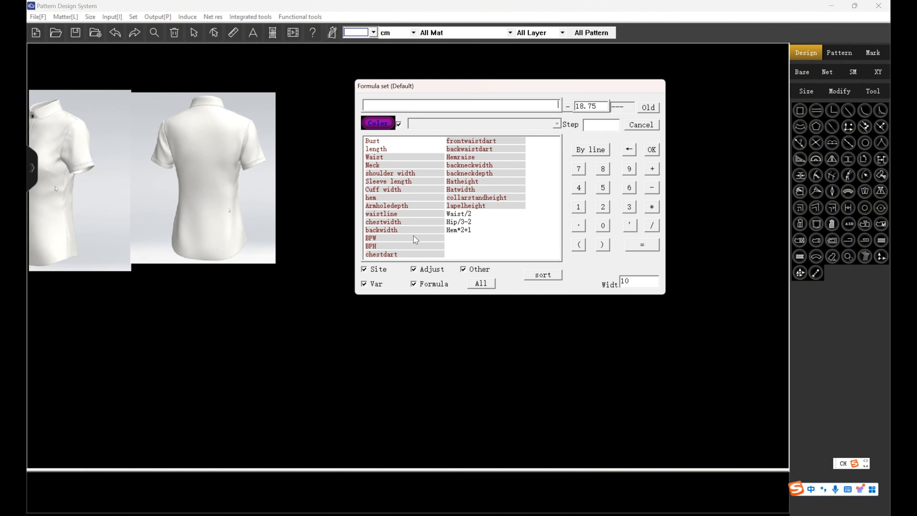
pyautogui.doubleClick(416, 206)
pyautogui.click(652, 149)
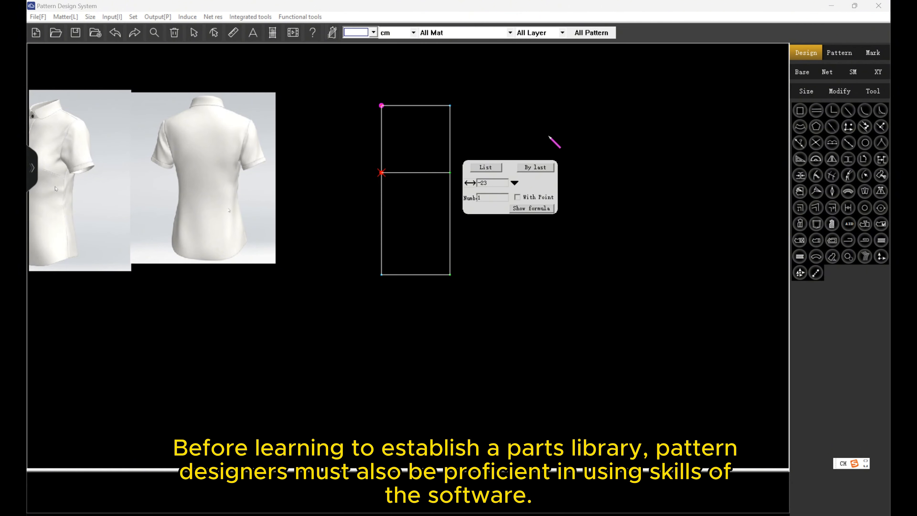
pyautogui.rightClick(538, 140)
# Mark a point on the centre back line at backneckdepth below the rectangle's upper corner.
pyautogui.scroll(1, 383, 128)
pyautogui.click(381, 108)
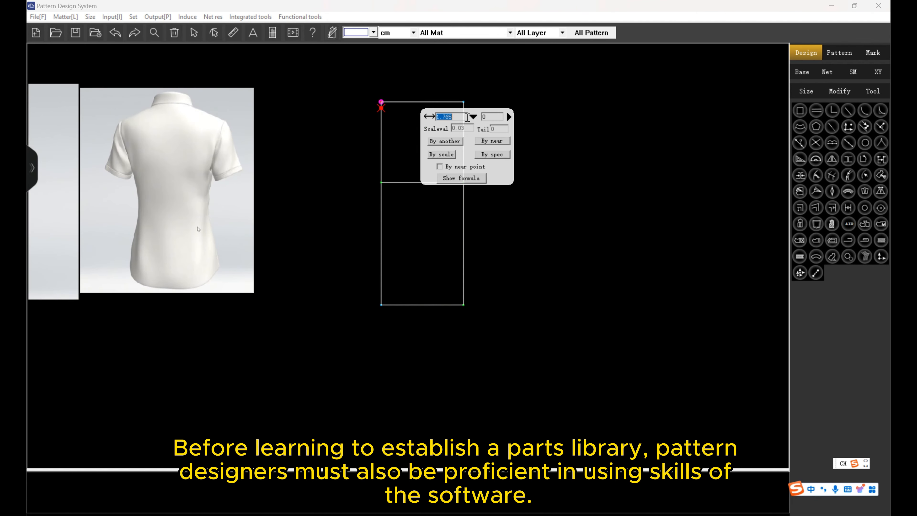
pyautogui.click(472, 117)
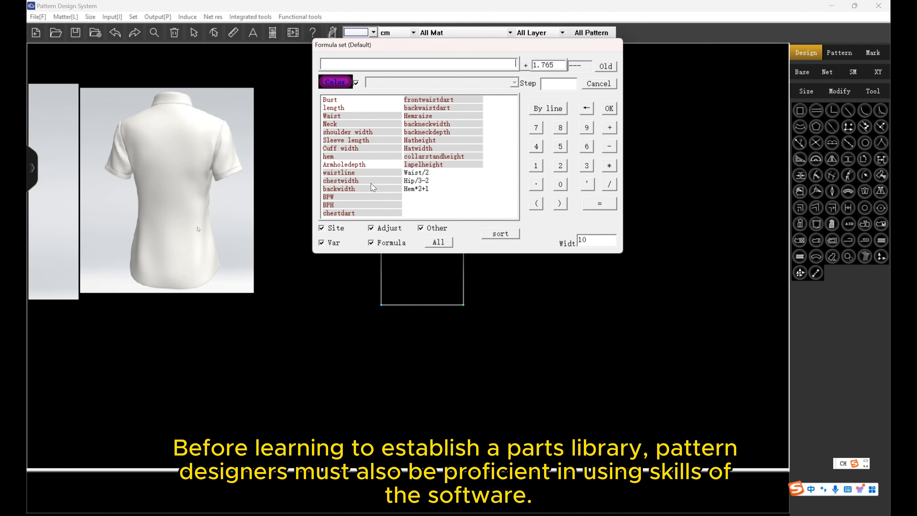
pyautogui.doubleClick(433, 132)
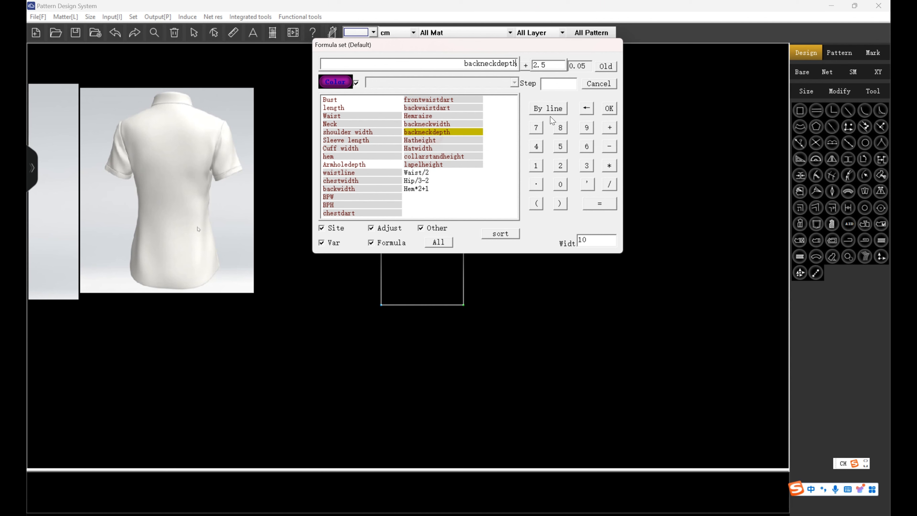
pyautogui.click(609, 109)
pyautogui.rightClick(578, 96)
# Mark a point on the rectangle's upper edge at backneckwidth from the centre back corner.
pyautogui.click(404, 103)
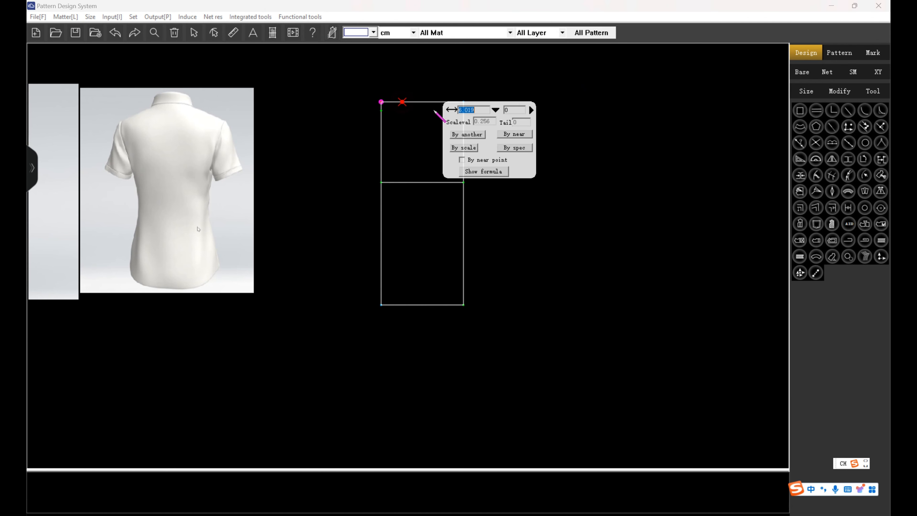
pyautogui.click(491, 111)
pyautogui.doubleClick(456, 122)
pyautogui.click(632, 102)
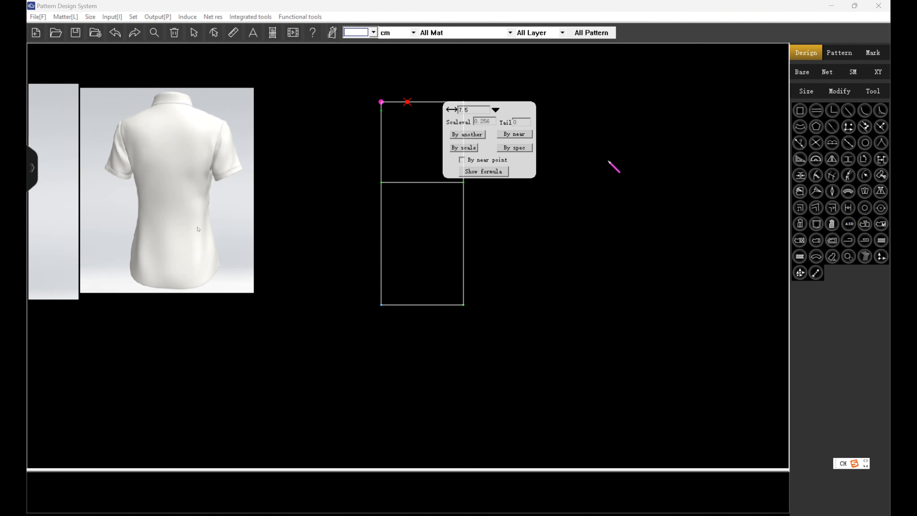
pyautogui.rightClick(614, 166)
pyautogui.scroll(2, 428, 118)
pyautogui.scroll(-3, 479, 129)
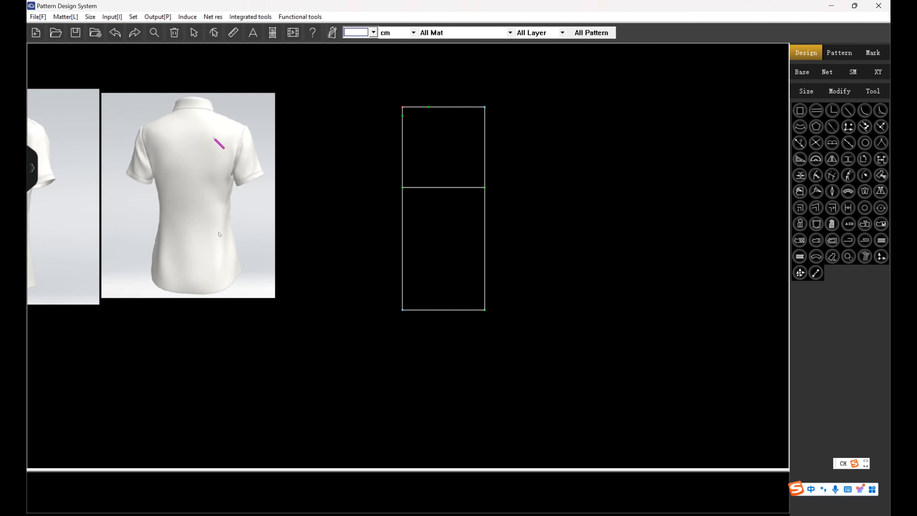
# Draw square guide lines connecting the back neck depth point with the back neck width point.
pyautogui.click(212, 114)
pyautogui.click(192, 95)
pyautogui.scroll(3, 427, 113)
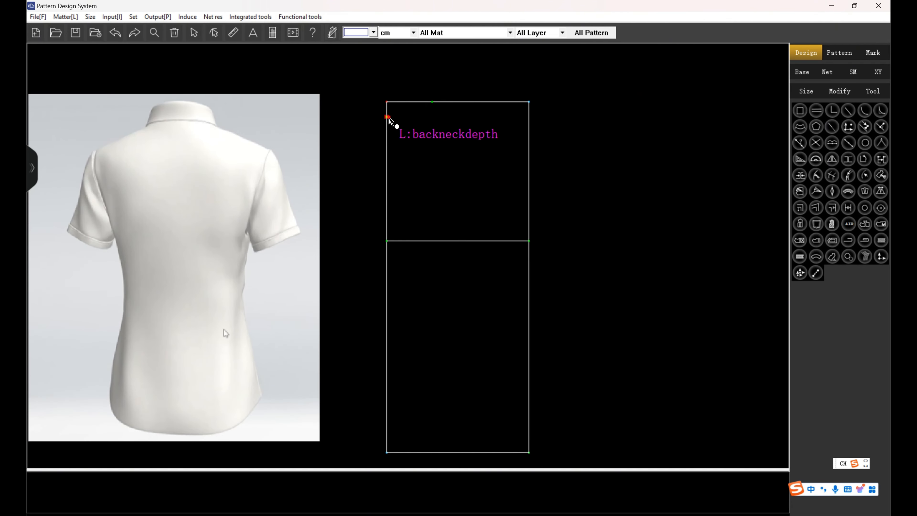
pyautogui.click(387, 117)
pyautogui.click(432, 102)
# Draw a line between the back neck width and depth points and bend it into the back neckline curve.
pyautogui.click(432, 104)
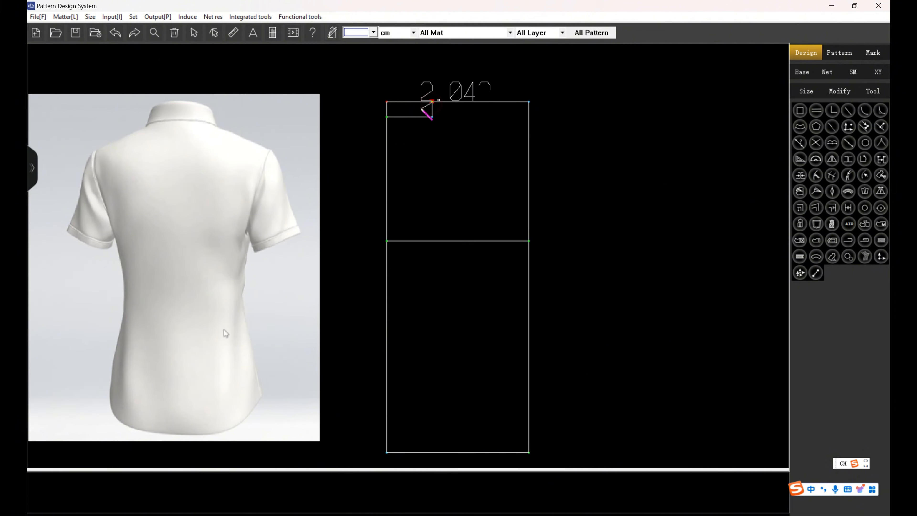
pyautogui.click(386, 117)
pyautogui.rightClick(411, 108)
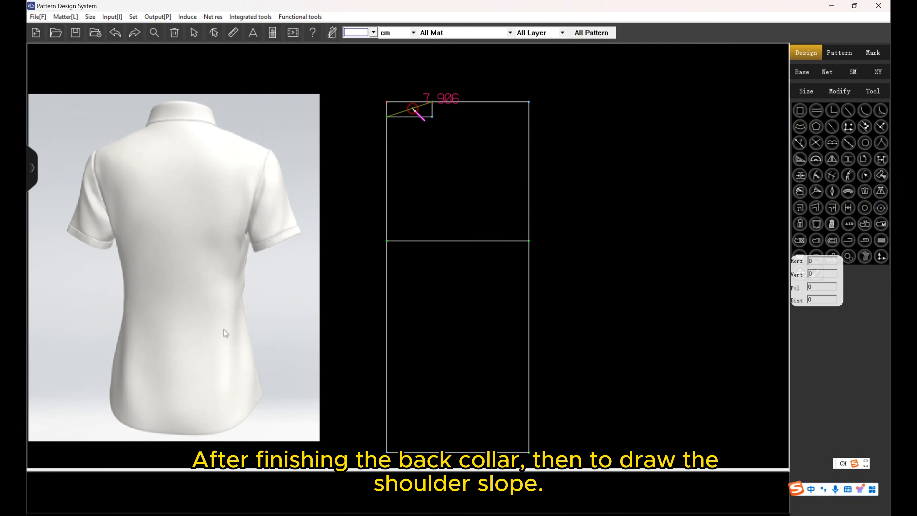
pyautogui.moveTo(411, 108); pyautogui.dragTo(421, 111)
pyautogui.rightClick(407, 150)
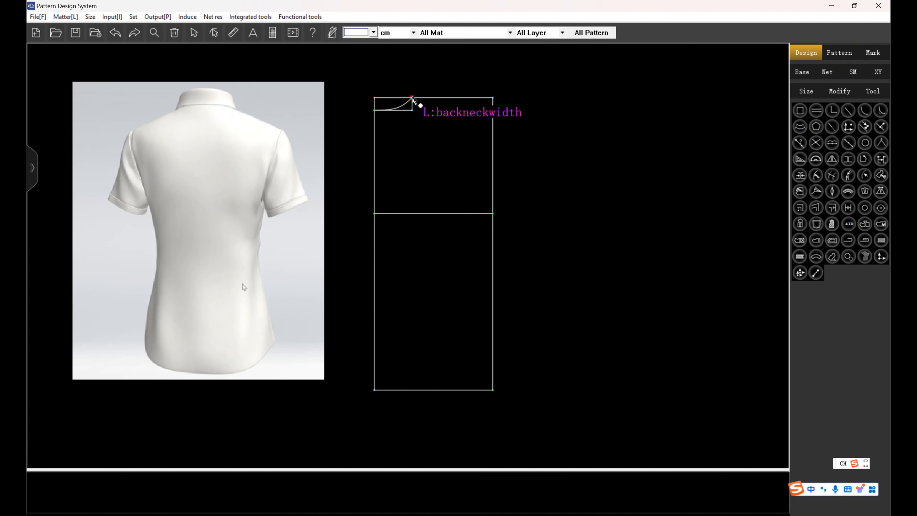
# Draw the shoulder slope line from the neck width point, offset 15 cm horizontally and -5.5 cm vertically.
pyautogui.click(412, 97)
pyautogui.click(476, 113)
pyautogui.write('15')
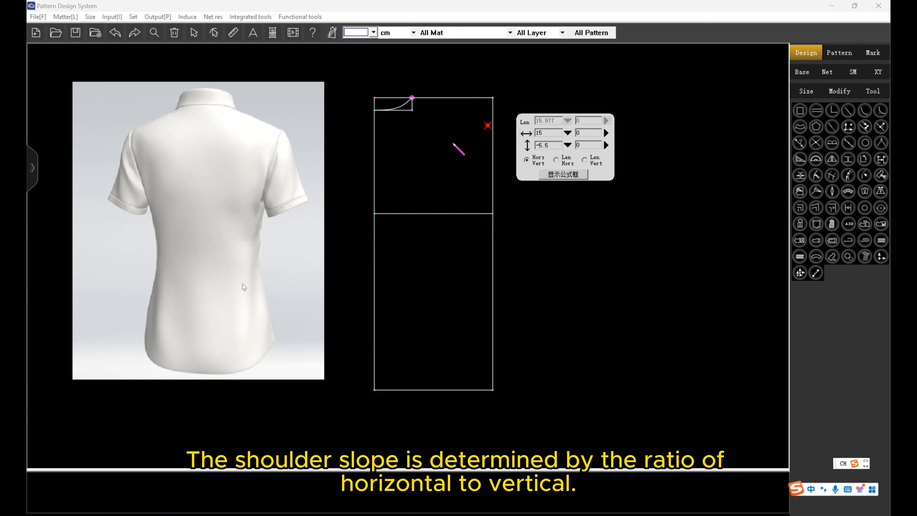
pyautogui.press('Return')
pyautogui.click(412, 97)
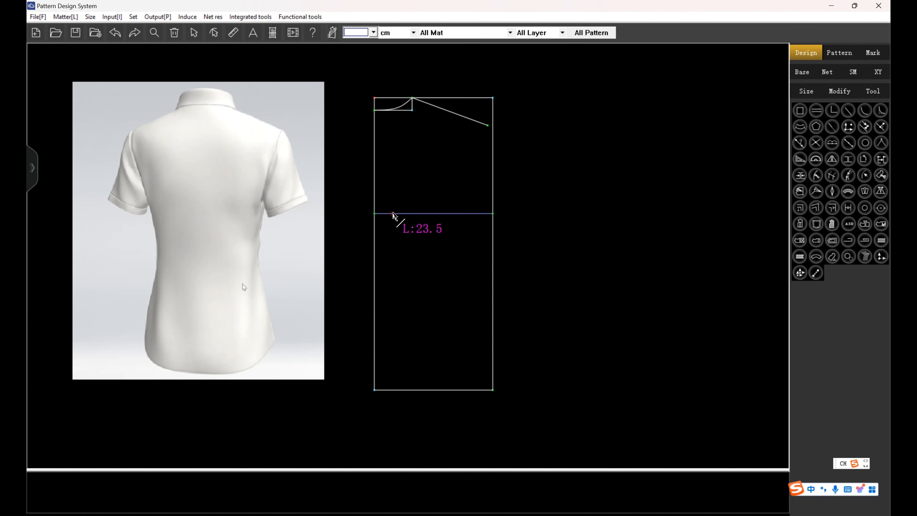
# Mark the back width point on the armhole depth line at a distance of backwidth from the centre back.
pyautogui.click(393, 213)
pyautogui.click(488, 220)
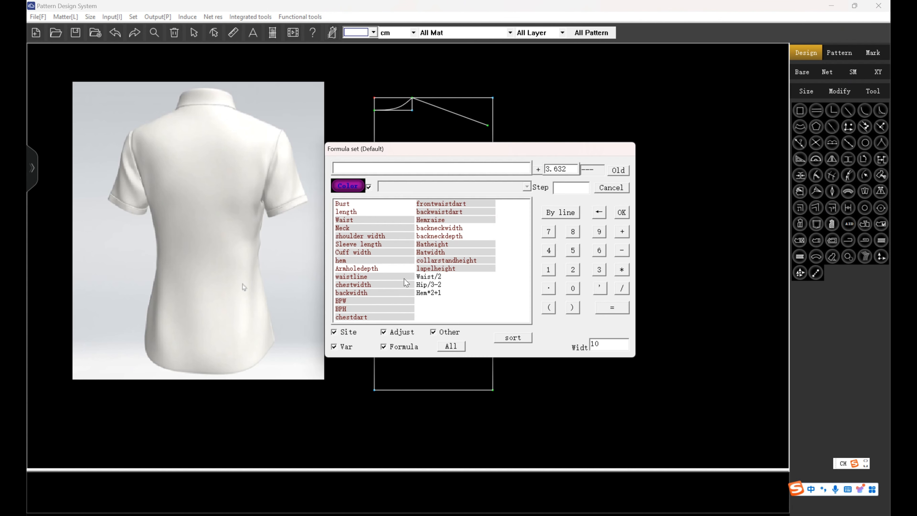
pyautogui.click(368, 294)
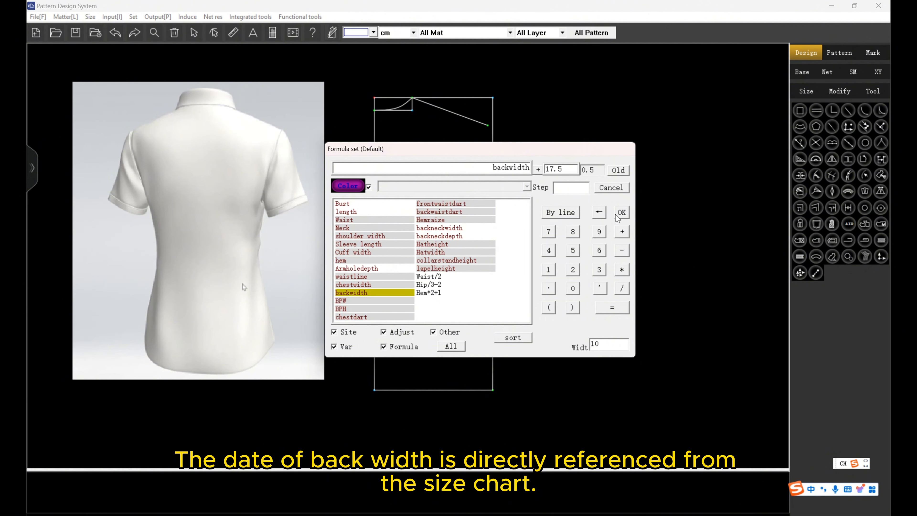
pyautogui.click(622, 212)
pyautogui.press('Return')
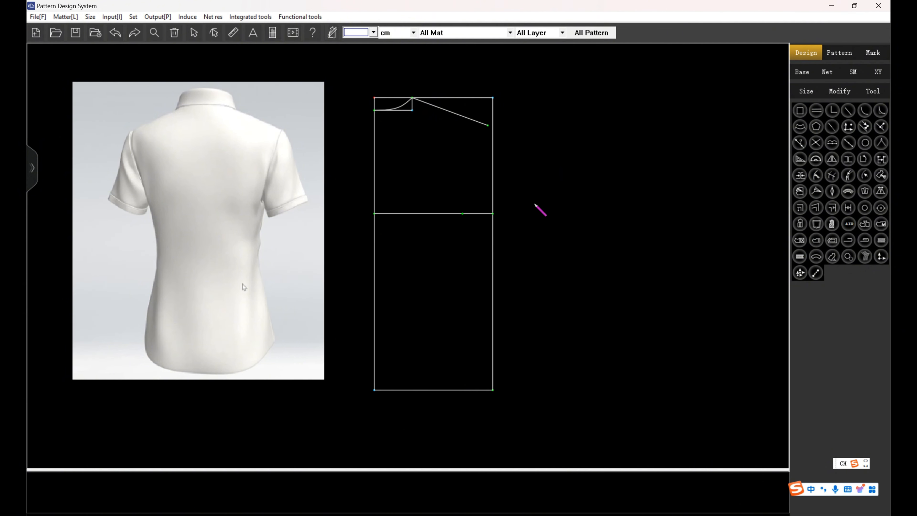
# Mark a point on the rectangle's upper edge at shoulder width/2 from the centre back corner.
pyautogui.click(379, 98)
pyautogui.click(473, 105)
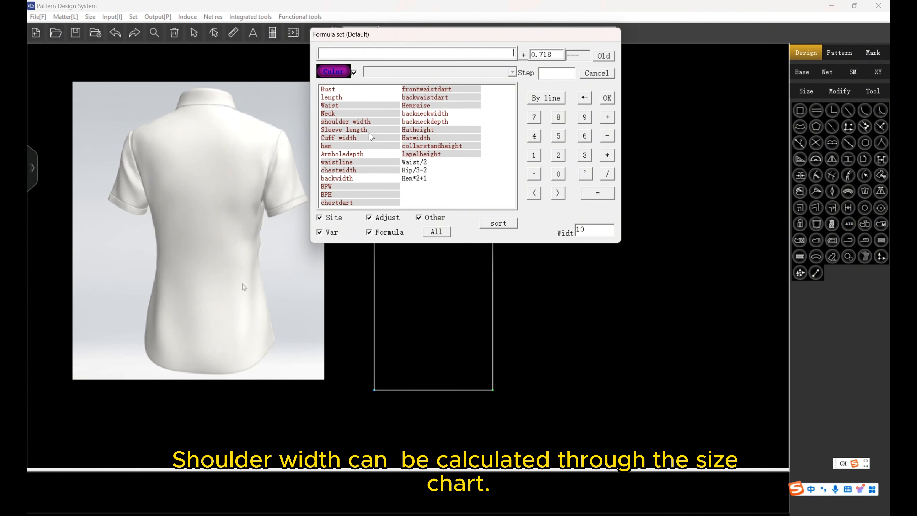
pyautogui.click(371, 122)
pyautogui.click(607, 174)
pyautogui.write('2')
pyautogui.click(607, 98)
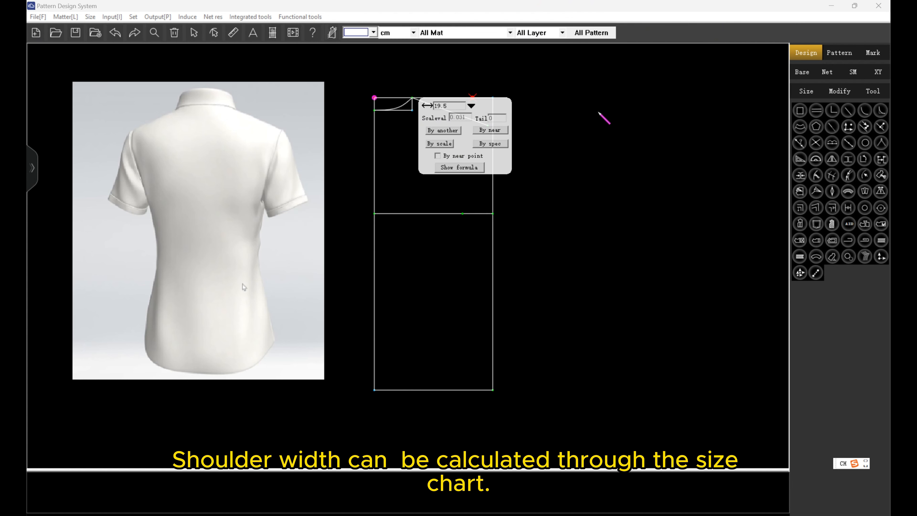
pyautogui.press('Return')
# Draw a vertical line from the half shoulder width point to the shoulder slope, and square guide lines down to the back width point.
pyautogui.click(473, 98)
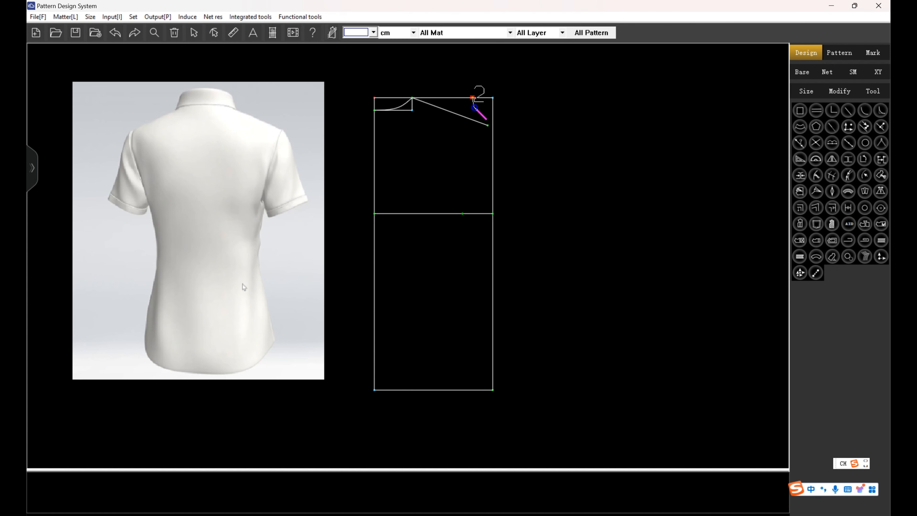
pyautogui.click(463, 214)
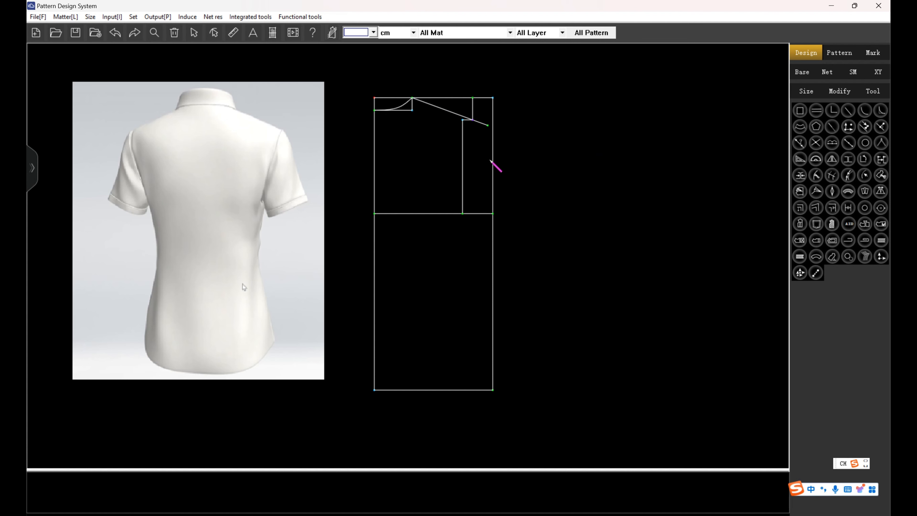
# Draw the back armhole curve from the shoulder point through the back width line to the underarm point on the side line.
pyautogui.click(473, 121)
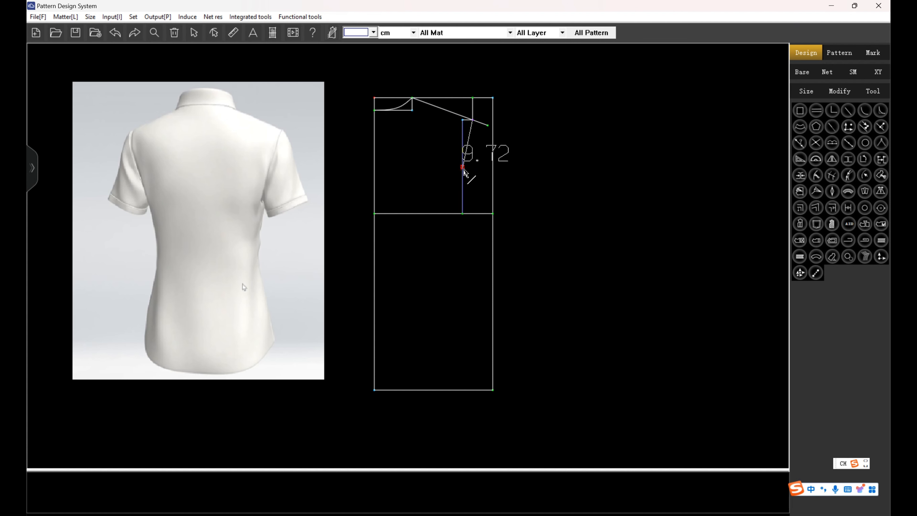
pyautogui.click(462, 169)
pyautogui.click(493, 214)
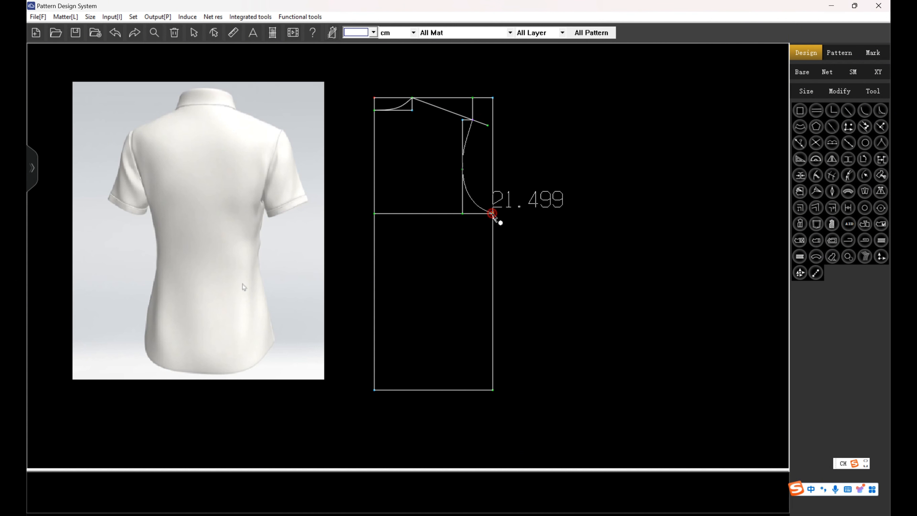
pyautogui.rightClick(493, 214)
pyautogui.scroll(2, 480, 213)
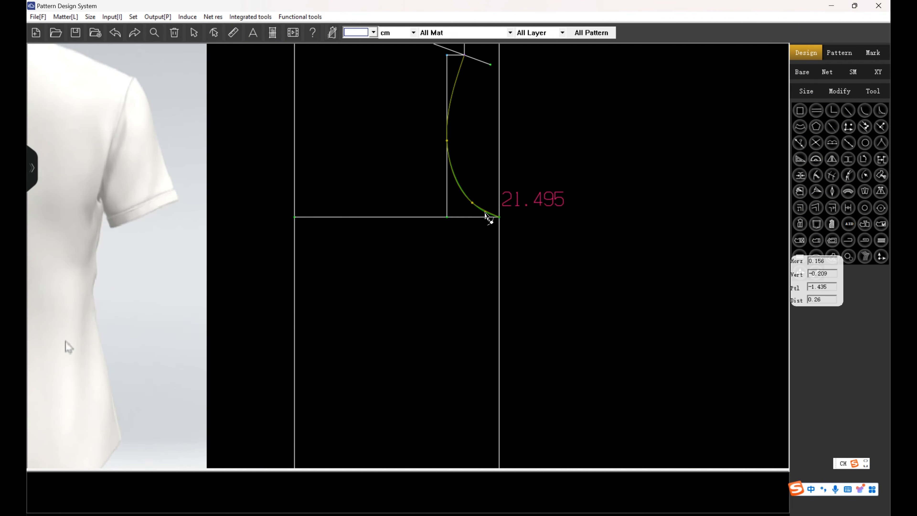
pyautogui.scroll(-3, 477, 123)
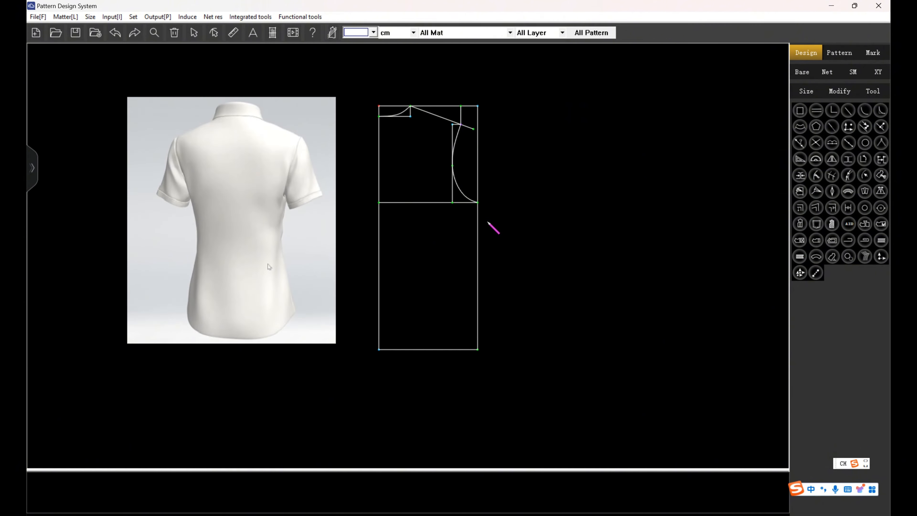
# Add a horizontal waistline parallel to the rectangle's upper edge at a distance of waistline.
pyautogui.click(433, 106)
pyautogui.click(444, 260)
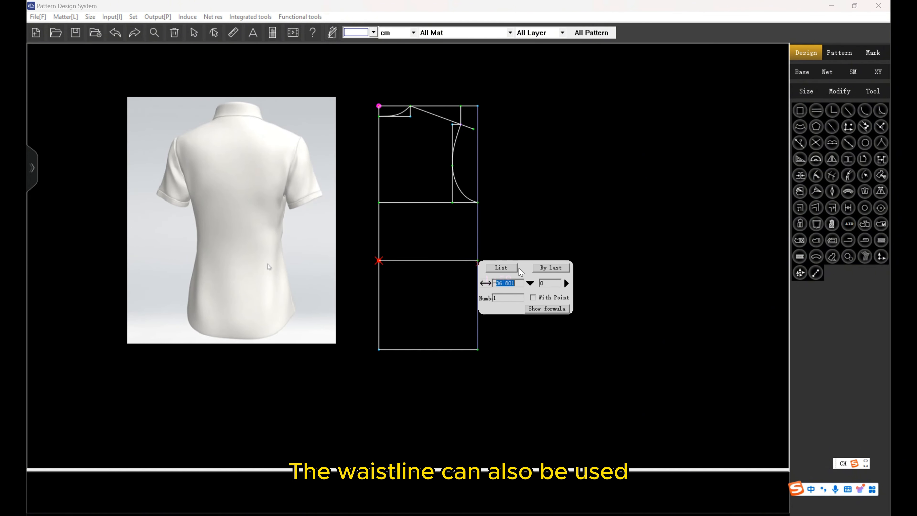
pyautogui.click(529, 283)
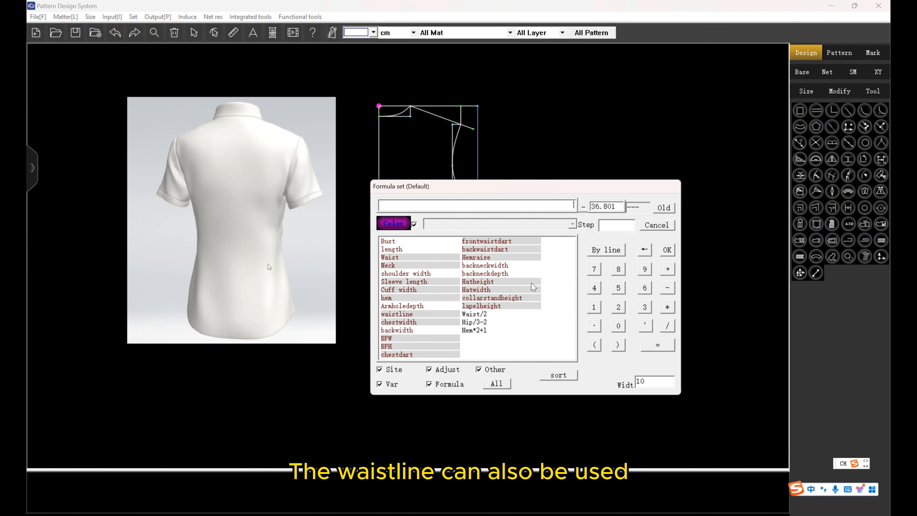
pyautogui.click(423, 314)
pyautogui.click(668, 249)
pyautogui.press('Return')
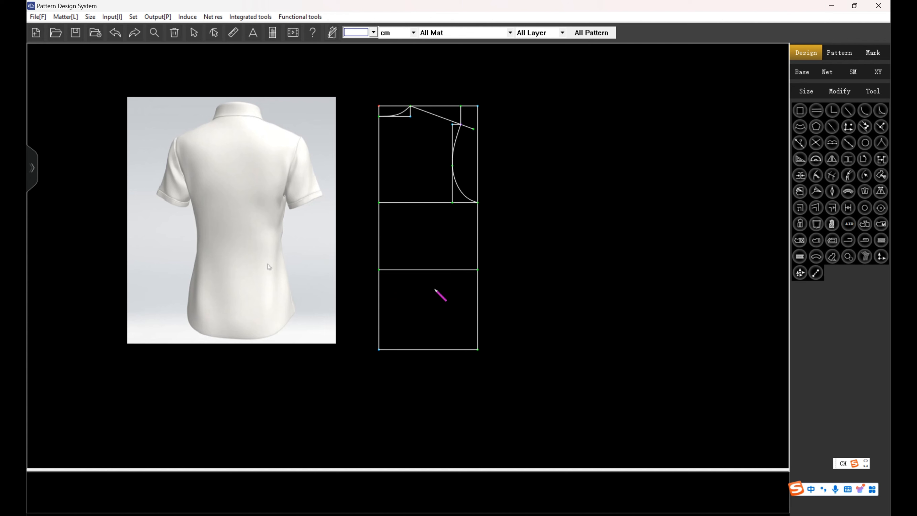
# Start the side seam curve at the underarm point and set its waistline point at Waist/4+0.5 from the centre back.
pyautogui.click(477, 202)
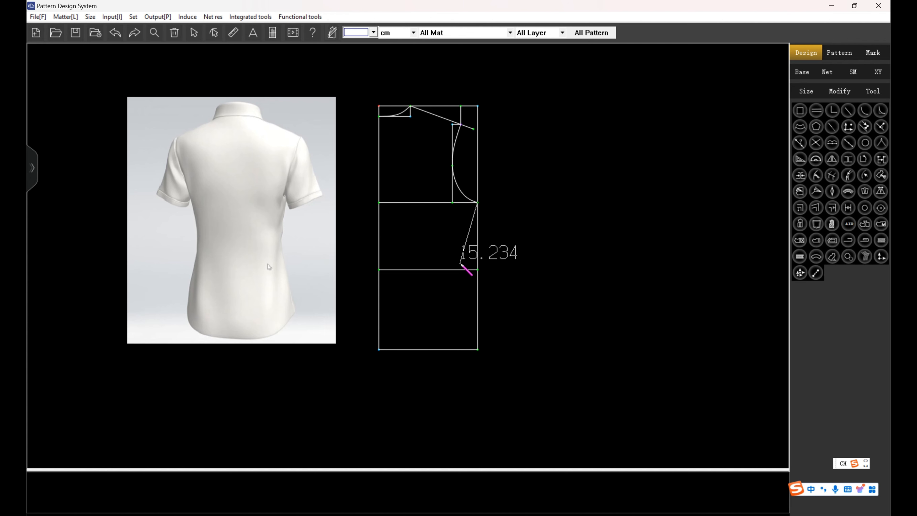
pyautogui.click(392, 269)
pyautogui.click(483, 279)
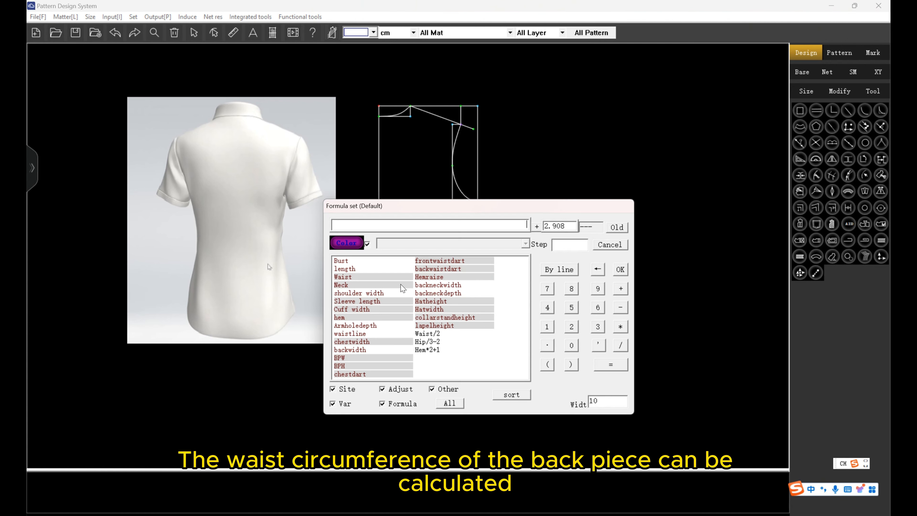
pyautogui.click(375, 278)
pyautogui.click(620, 345)
pyautogui.click(547, 308)
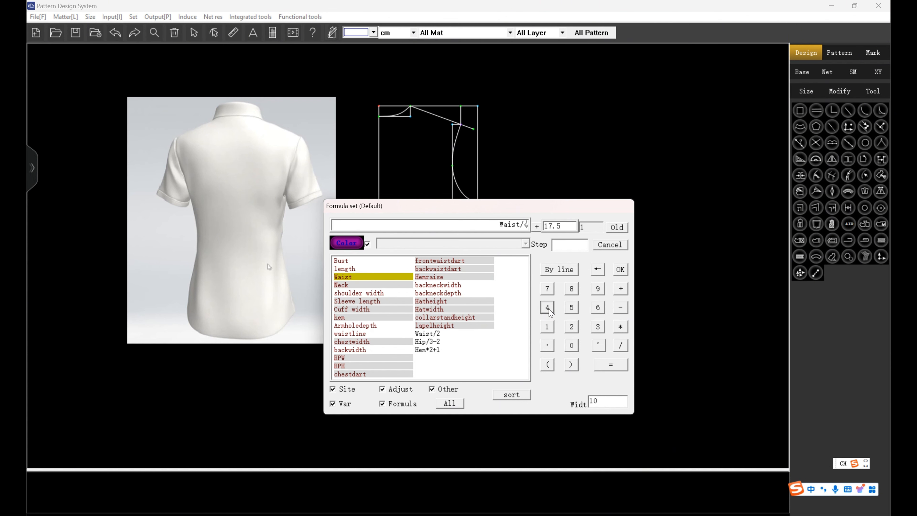
pyautogui.click(620, 288)
pyautogui.click(571, 345)
pyautogui.click(548, 345)
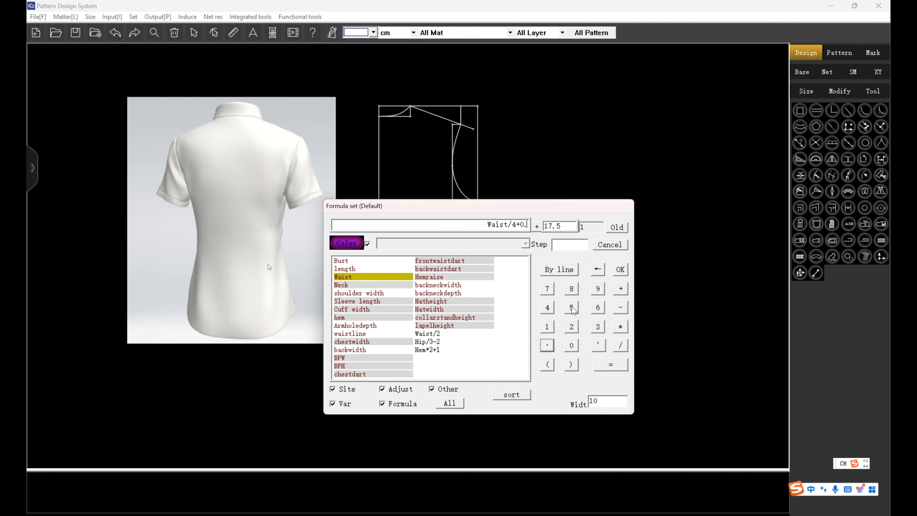
pyautogui.click(572, 308)
pyautogui.click(620, 270)
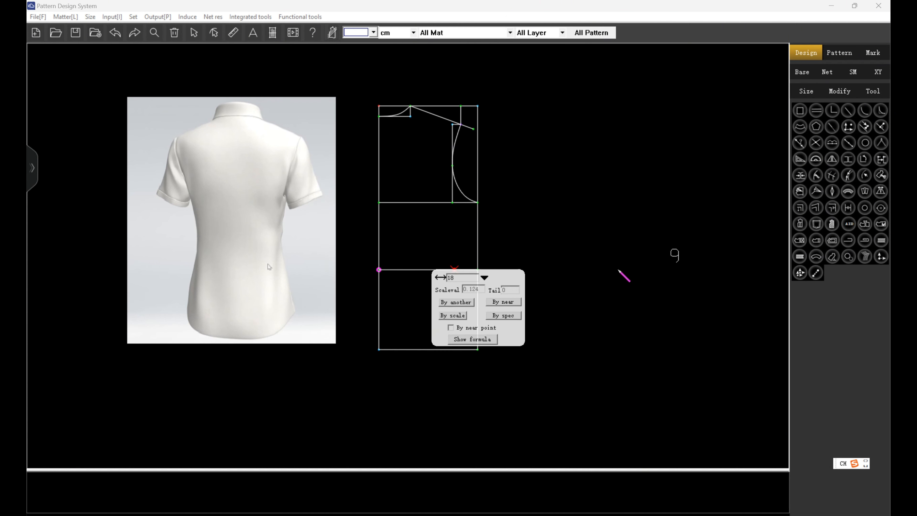
# End the side seam curve at a hem point offset hem/4 horizontally and Hemraise vertically from the lower centre back corner.
pyautogui.click(379, 350)
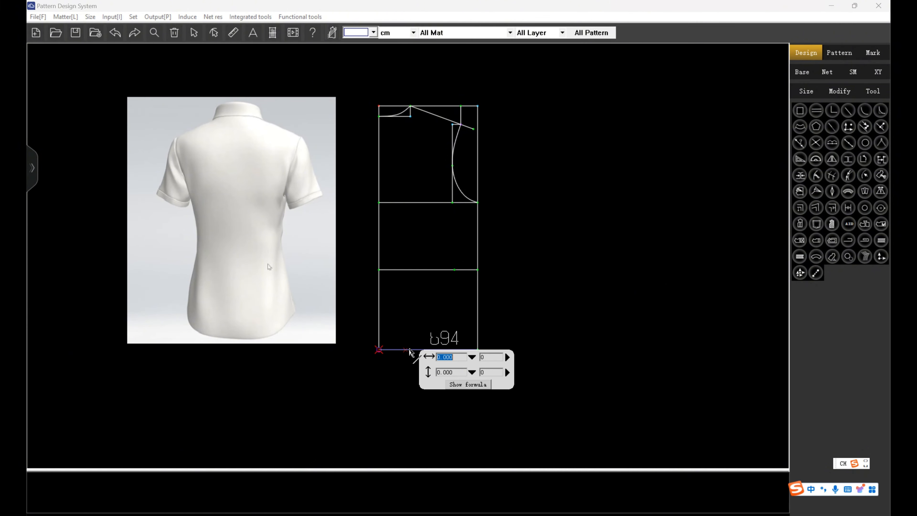
pyautogui.click(470, 355)
pyautogui.click(345, 380)
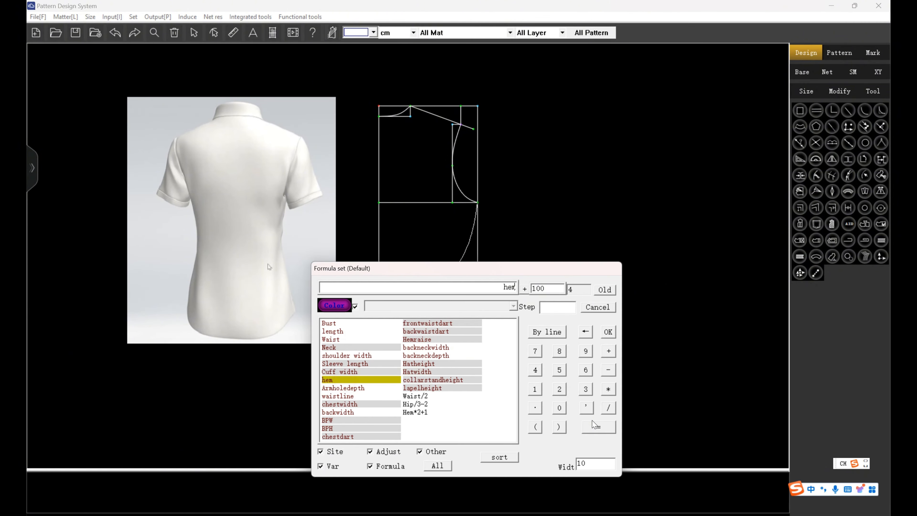
pyautogui.click(609, 408)
pyautogui.click(535, 370)
pyautogui.click(607, 333)
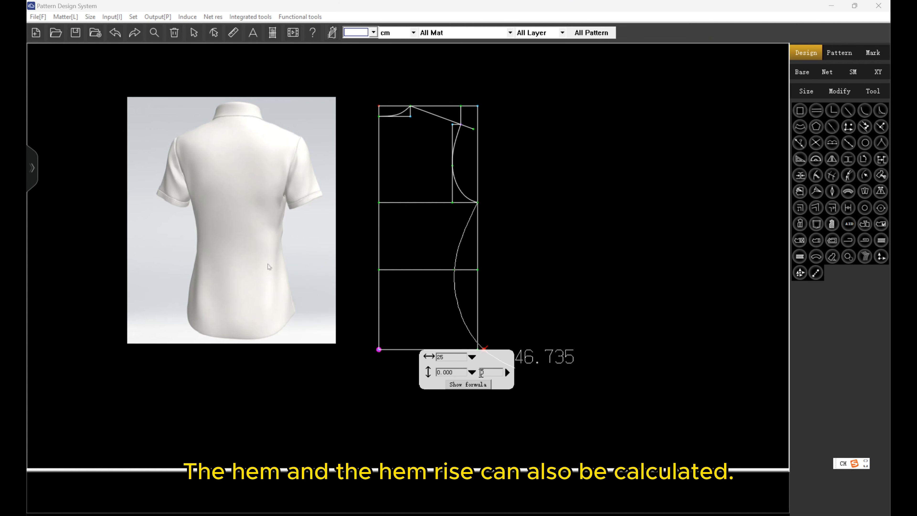
pyautogui.click(476, 378)
pyautogui.click(451, 340)
pyautogui.click(608, 332)
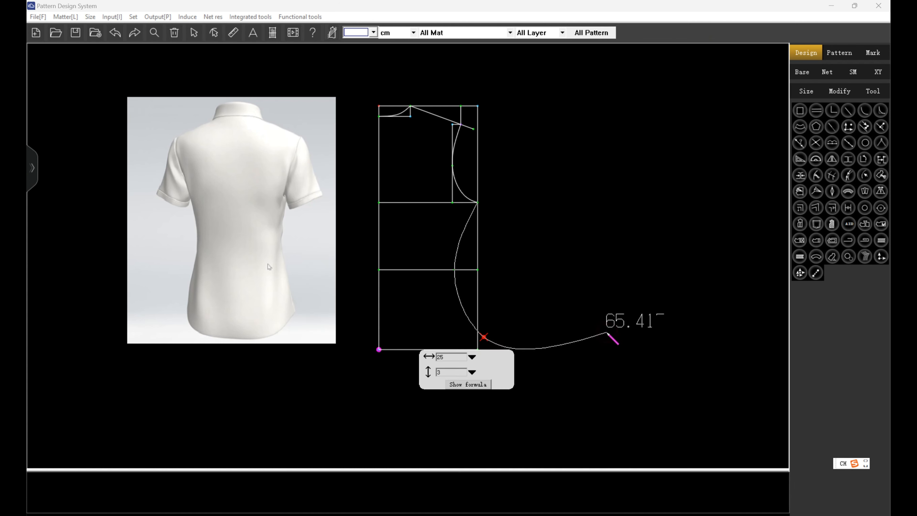
pyautogui.click(524, 327)
pyautogui.rightClick(518, 329)
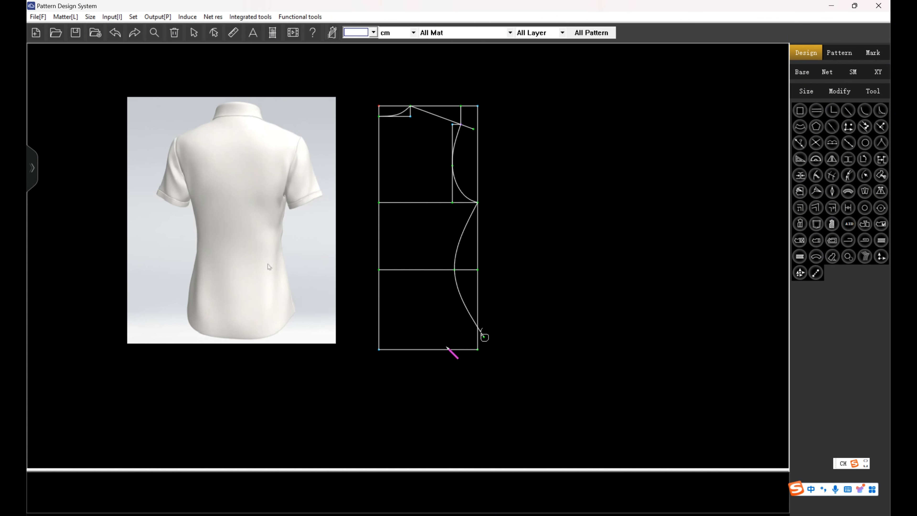
# Draw a straight hem line from the lower centre back corner to the end of the side seam.
pyautogui.click(379, 350)
pyautogui.click(484, 337)
pyautogui.rightClick(585, 284)
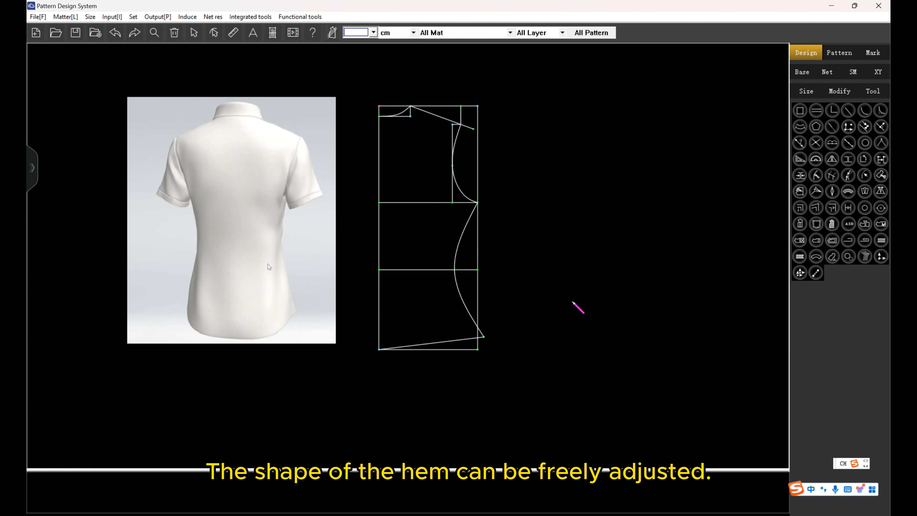
# Lengthen the back draft by moving the rectangle's lower side corner down about 3.2 cm.
pyautogui.click(478, 350)
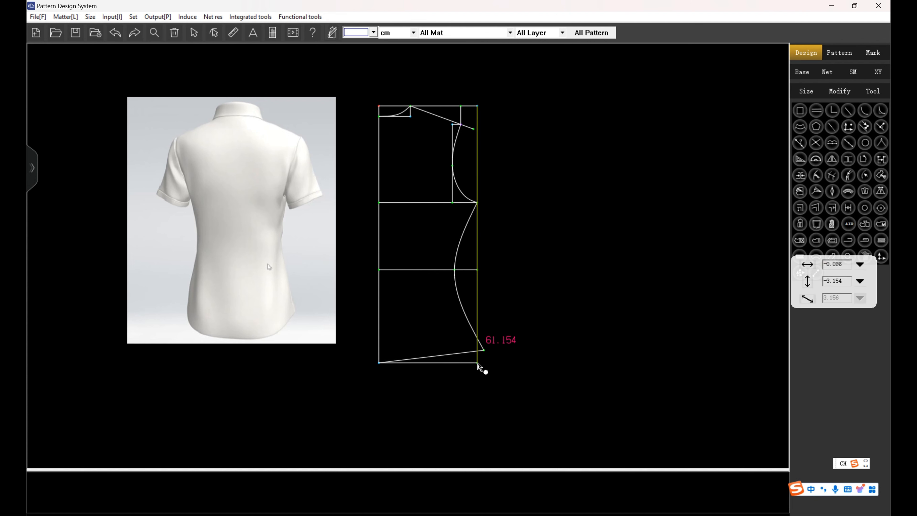
pyautogui.click(478, 362)
pyautogui.rightClick(524, 323)
# Raise the hem's side end and shape the hem line into a shirt-tail curve that runs flat near the centre back.
pyautogui.click(448, 354)
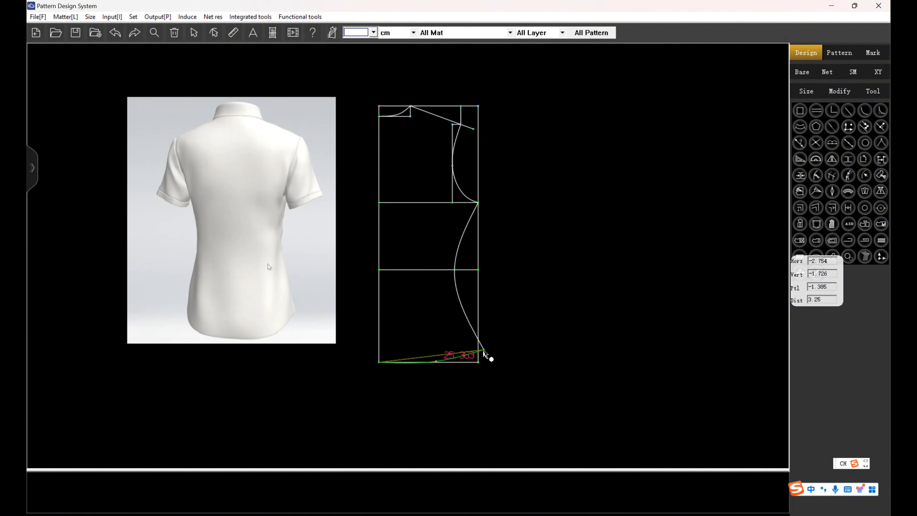
pyautogui.moveTo(484, 350); pyautogui.dragTo(487, 339)
pyautogui.moveTo(438, 356); pyautogui.dragTo(472, 345)
pyautogui.moveTo(413, 364); pyautogui.dragTo(413, 362)
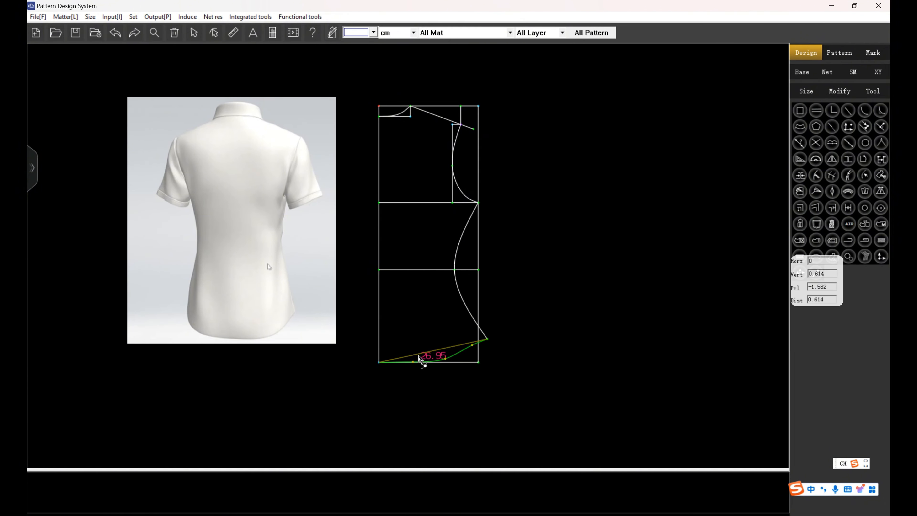
pyautogui.rightClick(469, 283)
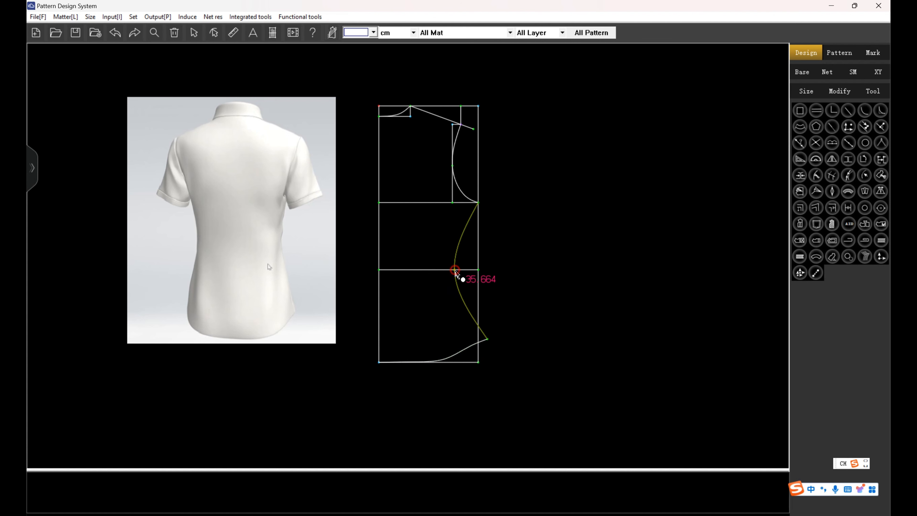
# Move the side seam's waist point outward and lower the rectangle's side corner by about 0.9 cm.
pyautogui.moveTo(455, 271); pyautogui.dragTo(465, 270)
pyautogui.rightClick(489, 301)
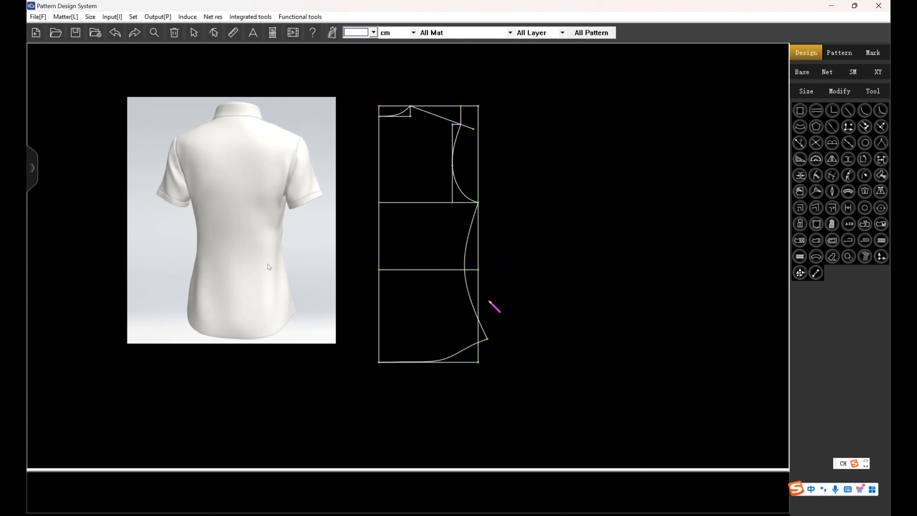
pyautogui.scroll(1, 484, 335)
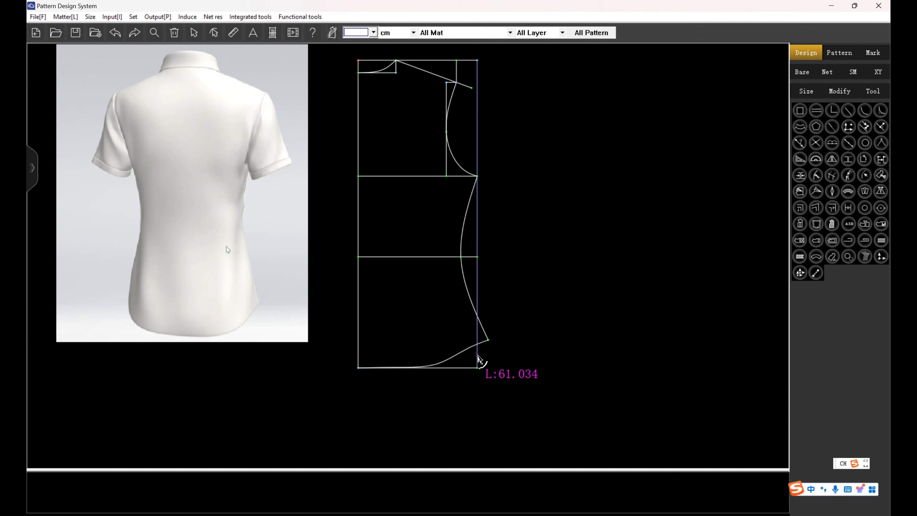
pyautogui.moveTo(479, 372); pyautogui.dragTo(477, 374)
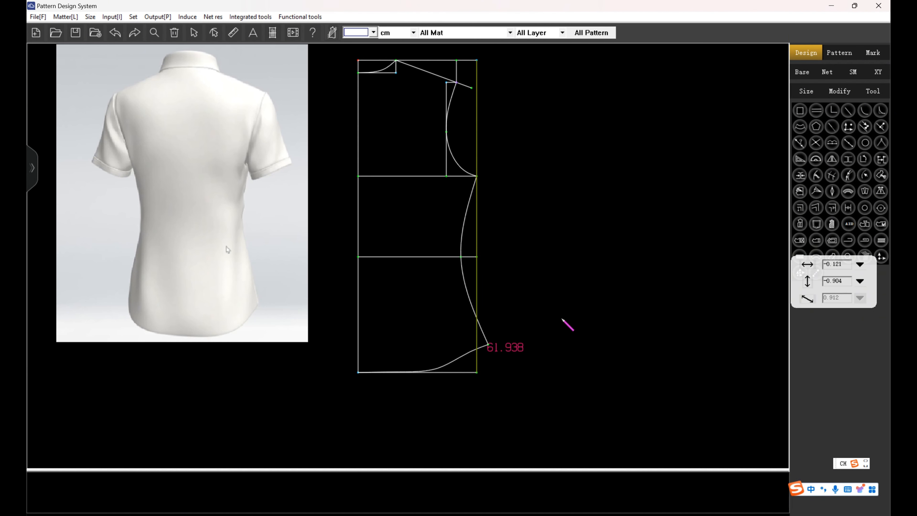
pyautogui.rightClick(563, 319)
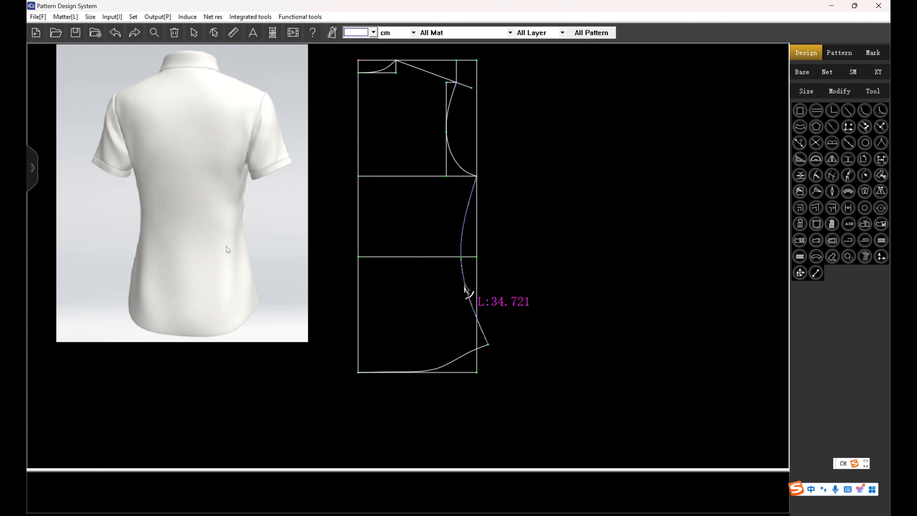
# Nudge the side seam's waist point slightly further outward along the waistline to flatten the waist shaping.
pyautogui.scroll(-1, 496, 292)
pyautogui.scroll(2, 496, 292)
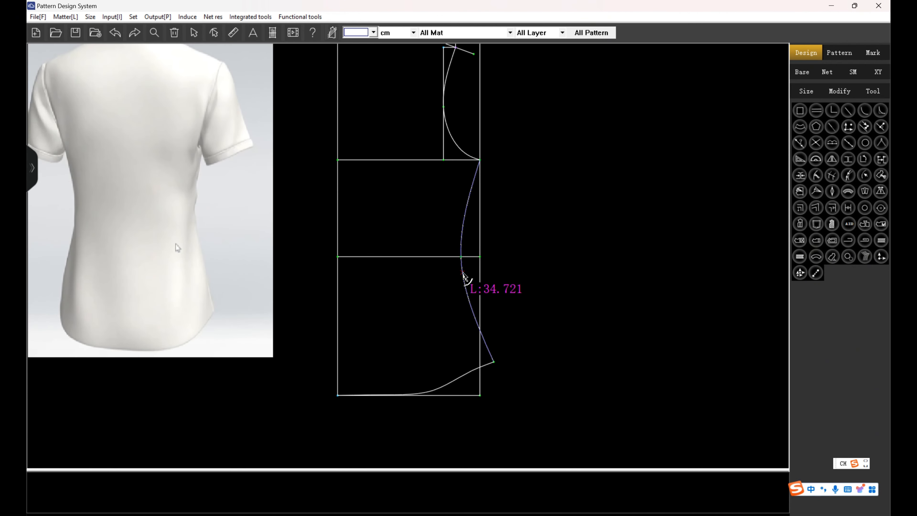
pyautogui.click(464, 277)
pyautogui.moveTo(461, 257); pyautogui.dragTo(463, 260)
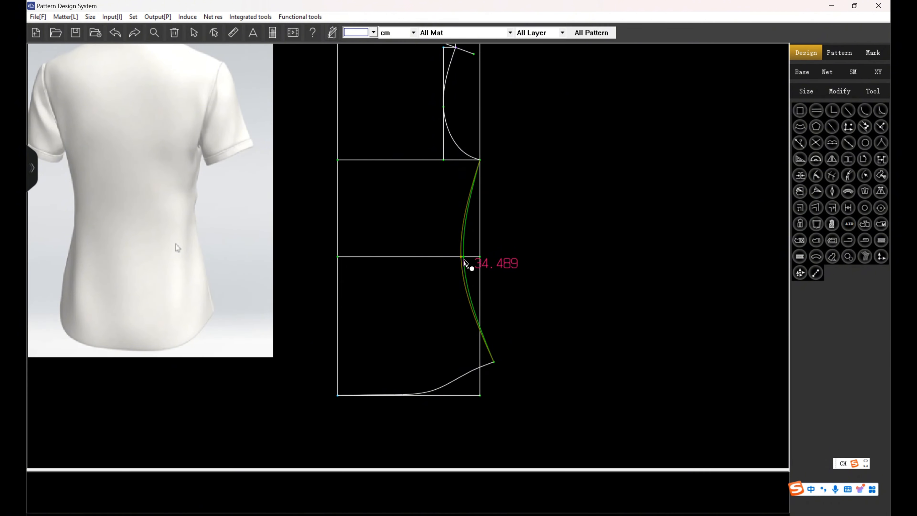
# Define the back piece's outline from the centre back, neckline, shoulder, armhole, side seam and hem lines.
pyautogui.scroll(-2, 466, 264)
pyautogui.scroll(1, 482, 263)
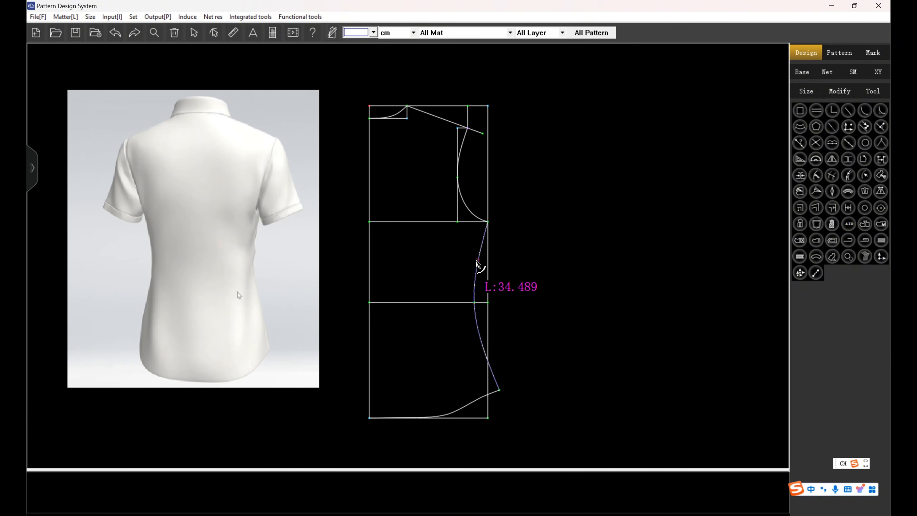
pyautogui.scroll(-2, 477, 261)
pyautogui.scroll(1, 492, 260)
pyautogui.moveTo(372, 179); pyautogui.dragTo(395, 196)
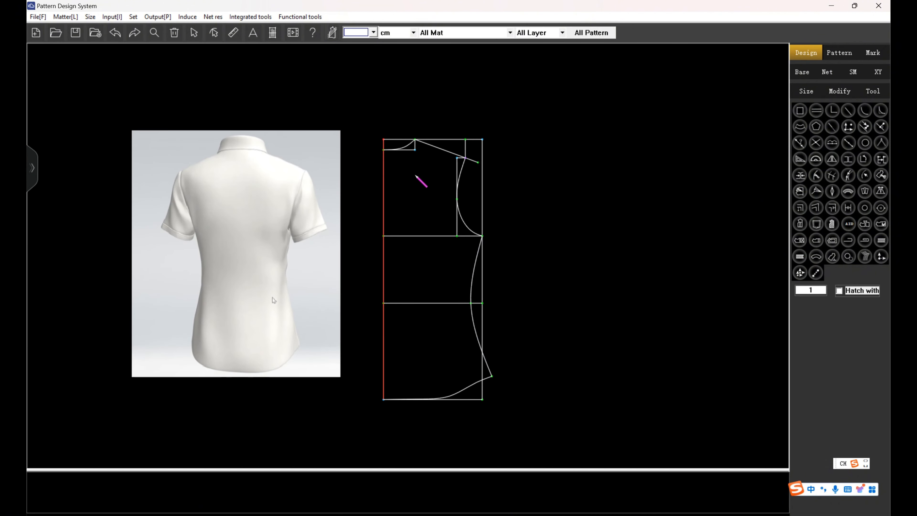
pyautogui.scroll(4, 415, 157)
pyautogui.click(399, 133)
pyautogui.click(516, 171)
pyautogui.scroll(-4, 404, 150)
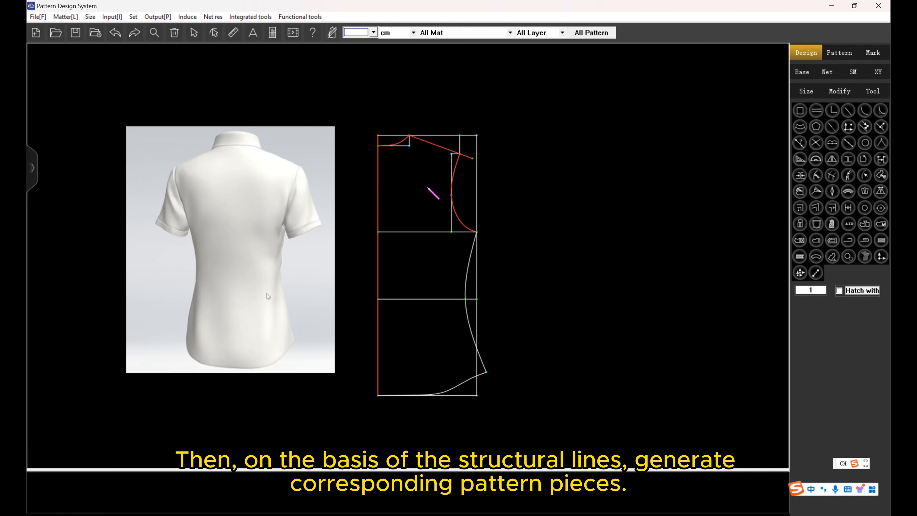
pyautogui.click(468, 269)
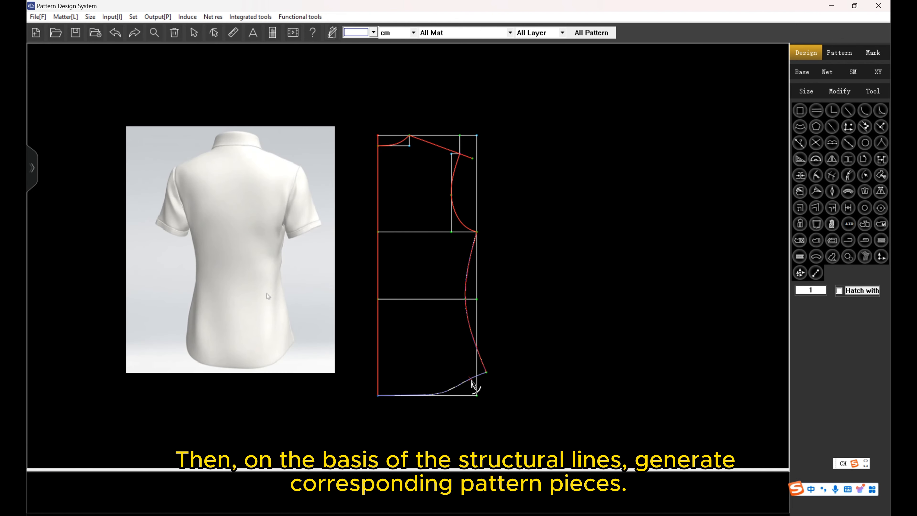
pyautogui.rightClick(520, 259)
# Include the armhole depth line and the waistline as internal lines of the back piece.
pyautogui.click(563, 166)
pyautogui.moveTo(403, 198); pyautogui.dragTo(430, 360)
pyautogui.rightClick(541, 231)
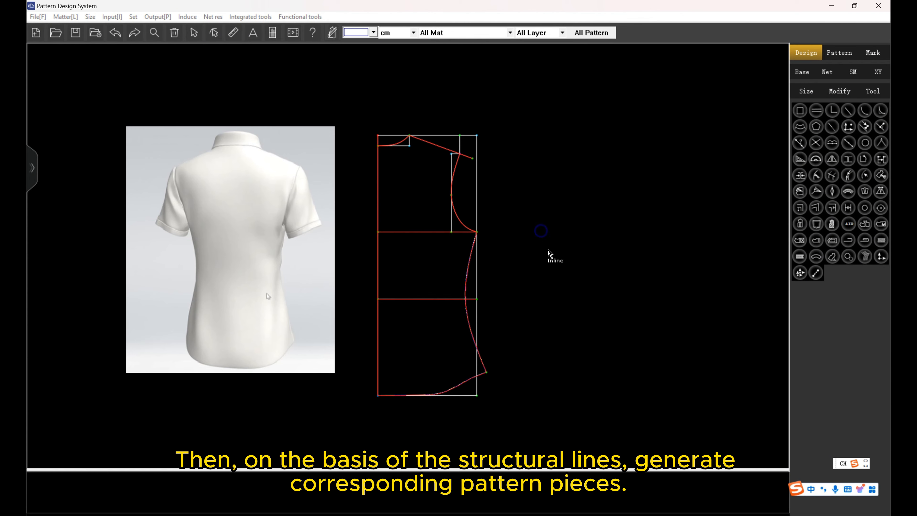
# Generate pattern pieces named Back in FabricA and LiningA with a seam value of 1.
pyautogui.click(239, 165)
pyautogui.click(208, 271)
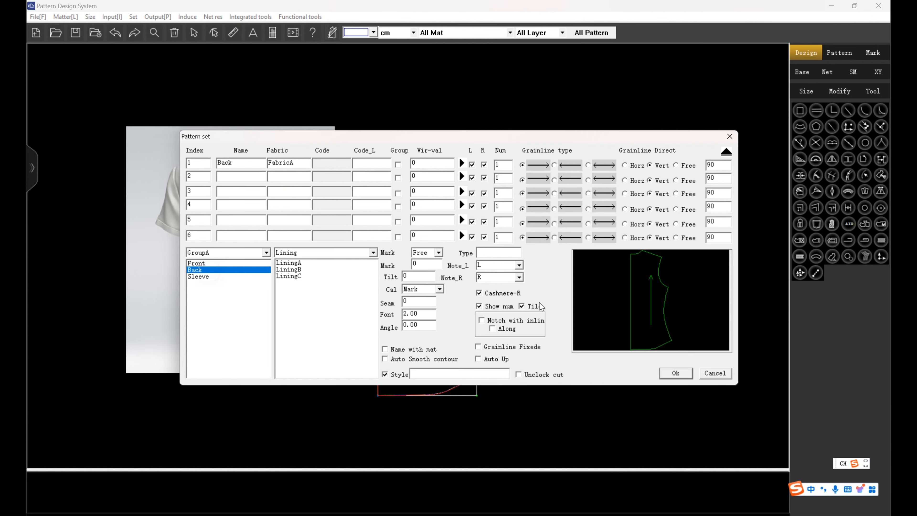
pyautogui.click(302, 264)
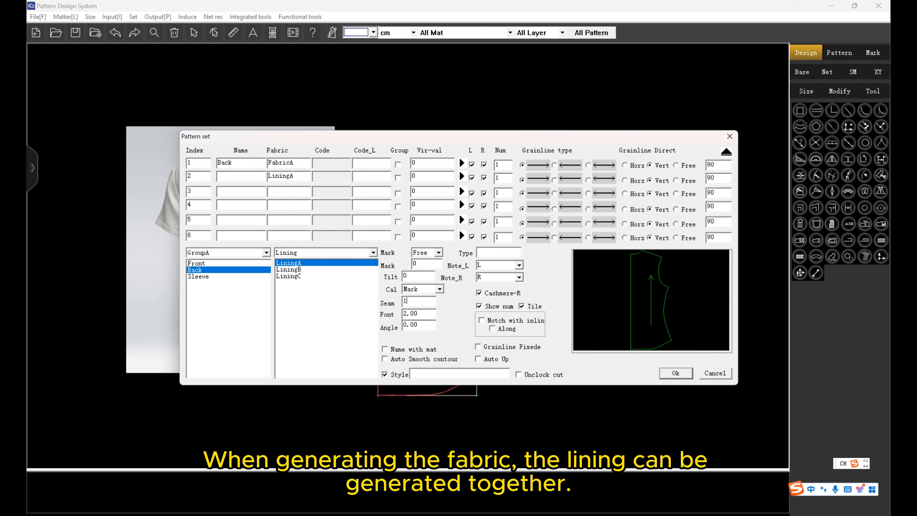
pyautogui.click(676, 374)
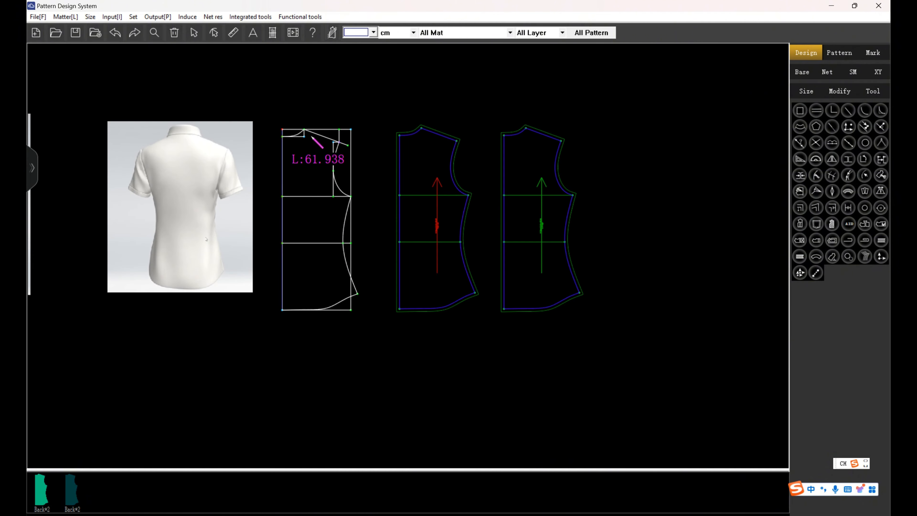
# Move both generated back pieces together farther away from the structural draft.
pyautogui.click(846, 53)
pyautogui.moveTo(395, 96); pyautogui.dragTo(583, 347)
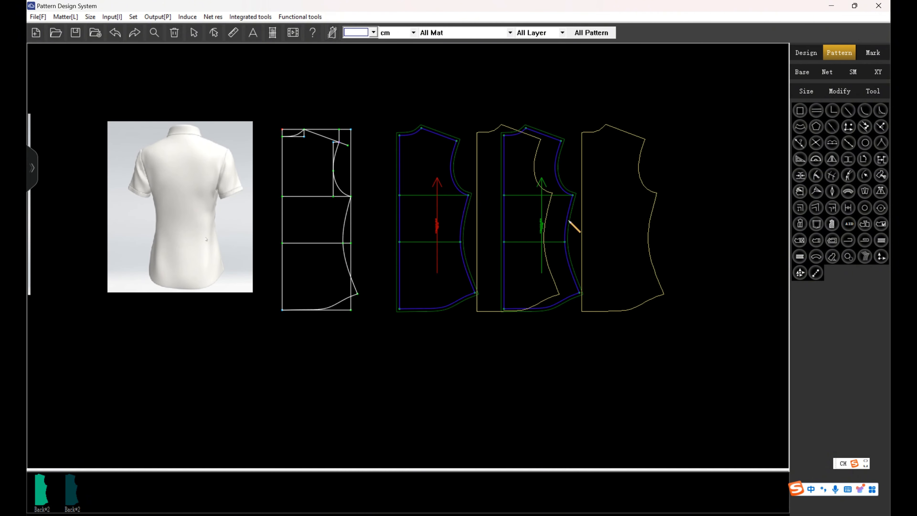
pyautogui.click(592, 222)
# Mirror the fabric back piece across its centre back line with the Reff option to make a full piece.
pyautogui.click(503, 220)
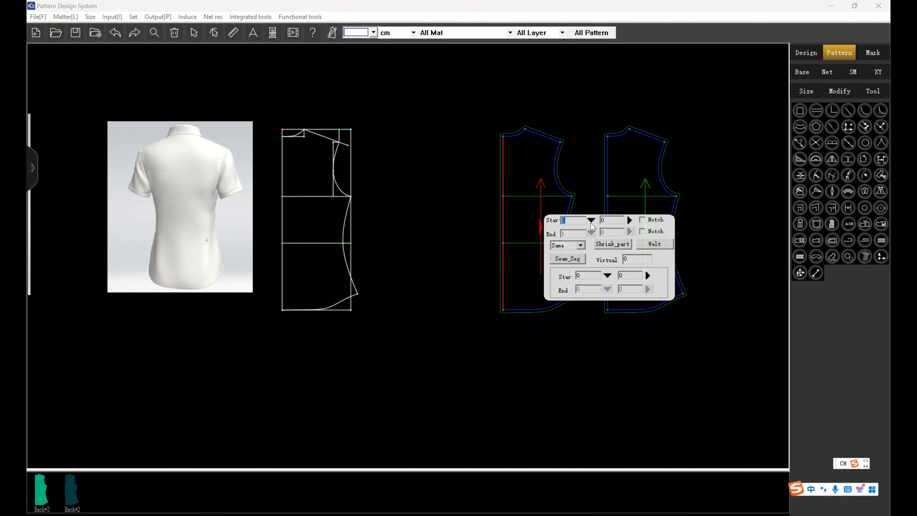
pyautogui.click(581, 245)
pyautogui.click(581, 254)
pyautogui.click(667, 291)
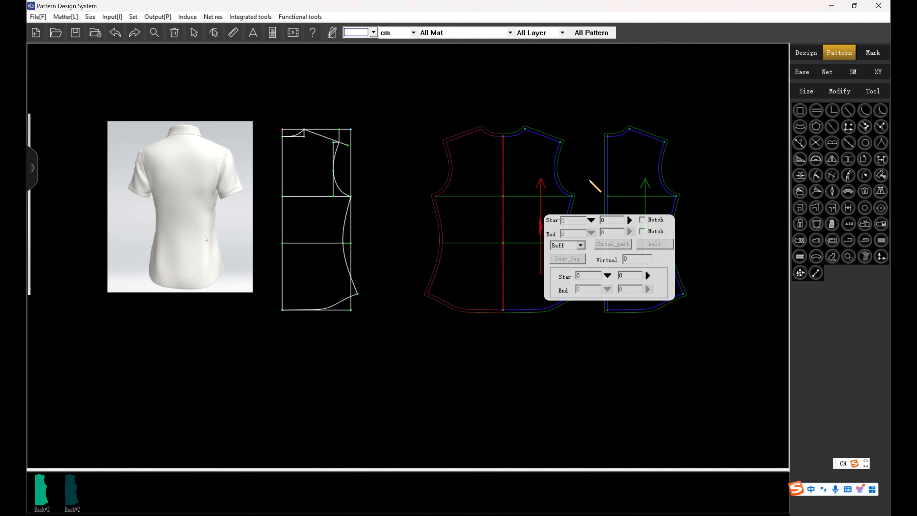
pyautogui.rightClick(587, 177)
# Move the lining back piece farther away from the mirrored fabric piece to make room for its other half.
pyautogui.moveTo(620, 101); pyautogui.dragTo(676, 202)
pyautogui.scroll(-2, 553, 202)
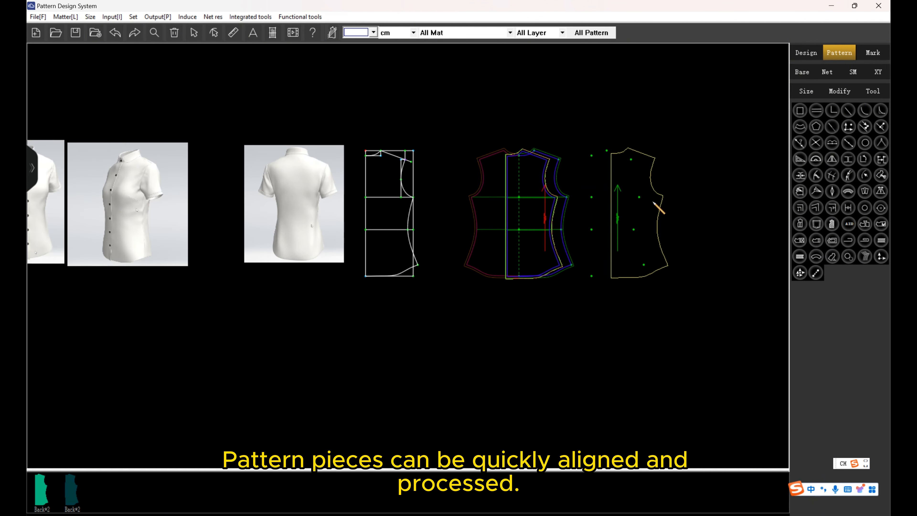
pyautogui.click(710, 199)
# Mirror the lining back piece across its centre back line with the Reff option.
pyautogui.scroll(3, 693, 190)
pyautogui.click(504, 185)
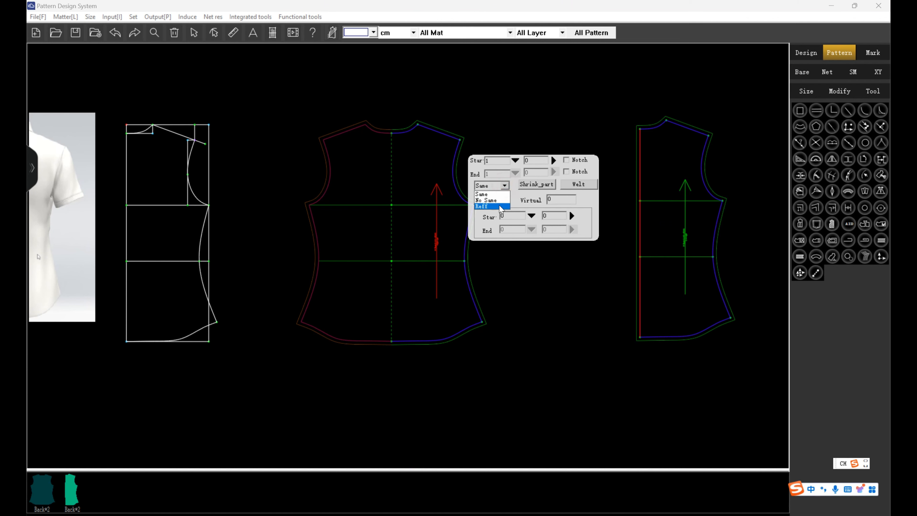
pyautogui.click(500, 206)
pyautogui.click(589, 234)
pyautogui.rightClick(590, 378)
# Adjust the neckline curve of the fabric back piece so it flows smoothly from the centre back to the shoulder.
pyautogui.scroll(5, 377, 131)
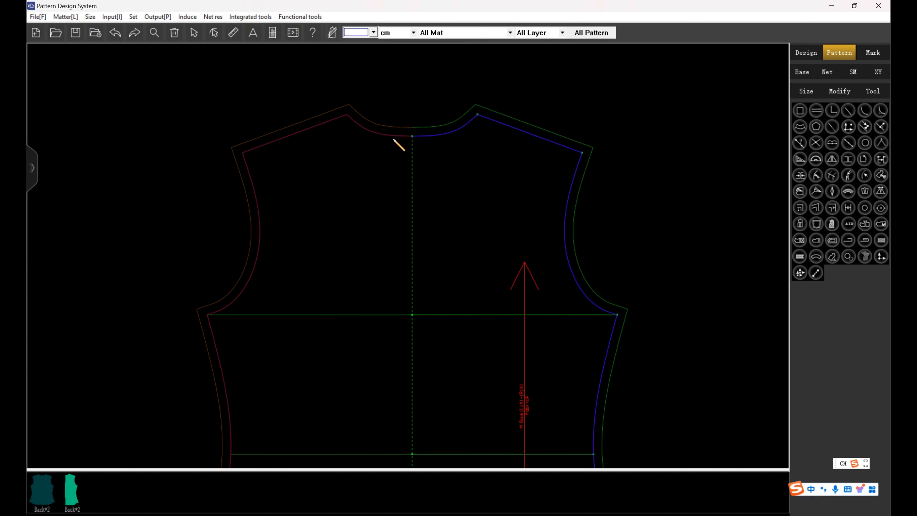
pyautogui.click(798, 54)
pyautogui.scroll(6, 448, 131)
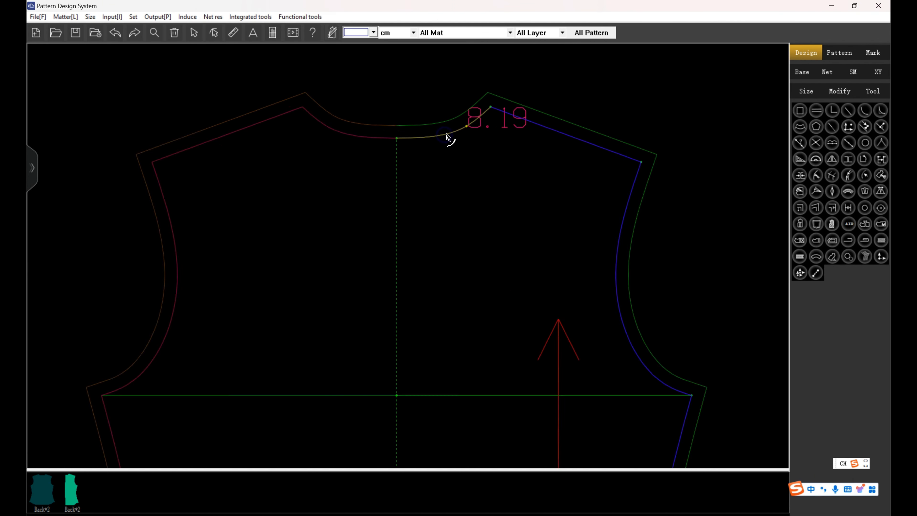
pyautogui.rightClick(424, 141)
pyautogui.moveTo(424, 142); pyautogui.dragTo(498, 122)
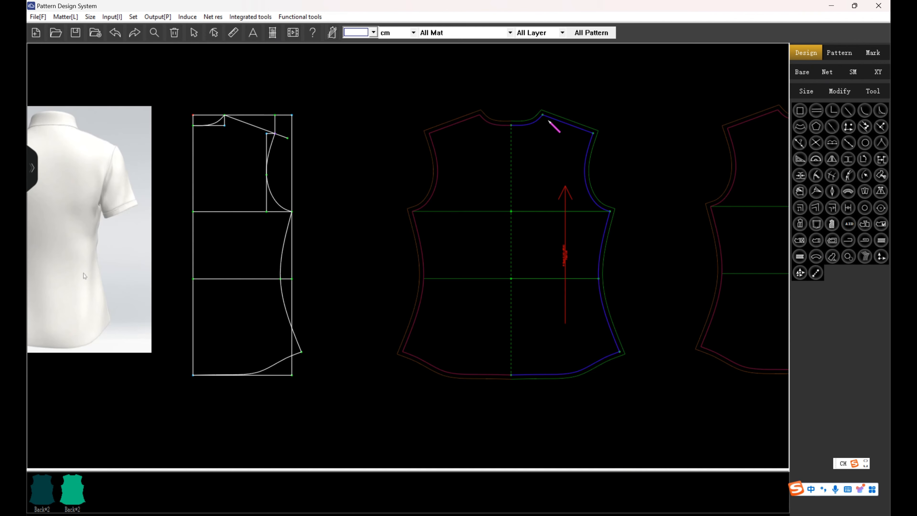
pyautogui.scroll(-3, 494, 150)
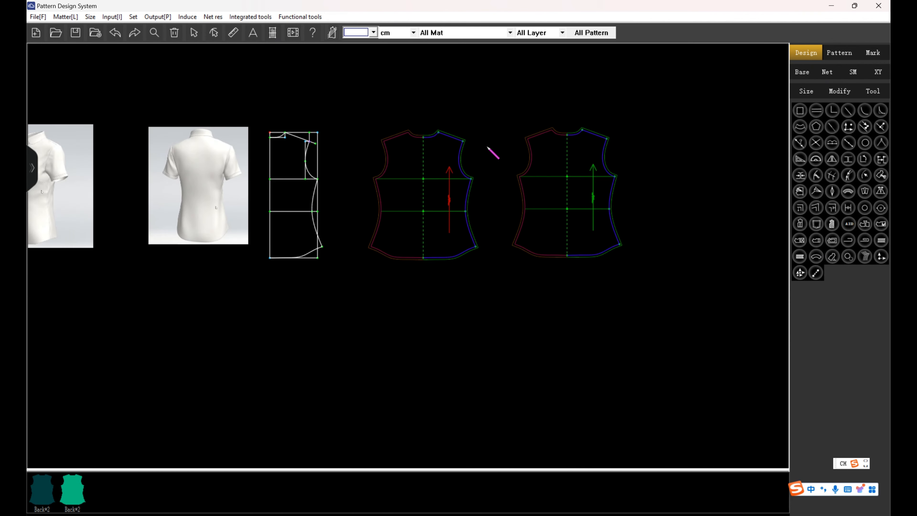
# Check the automatic grading of both back pieces with the sizes aligned at the centre back on the armhole depth line.
pyautogui.scroll(1, 502, 155)
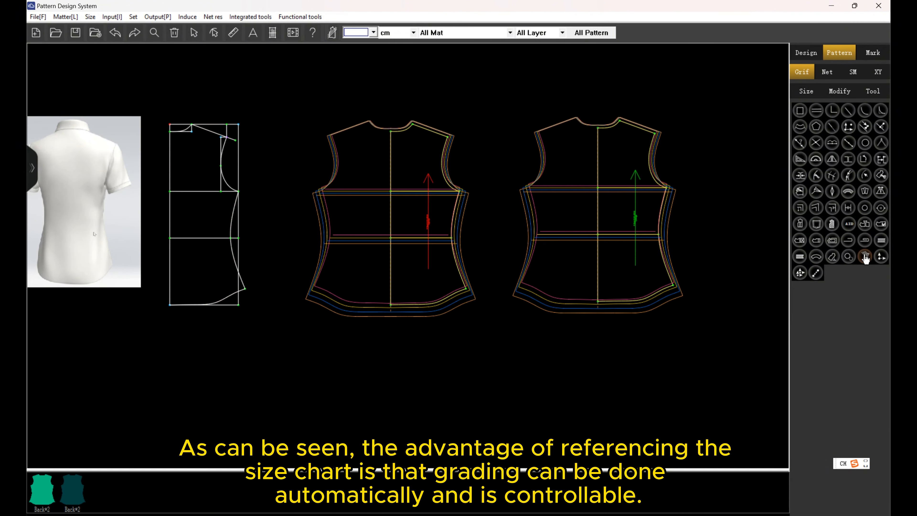
pyautogui.click(865, 259)
pyautogui.click(600, 226)
pyautogui.click(393, 196)
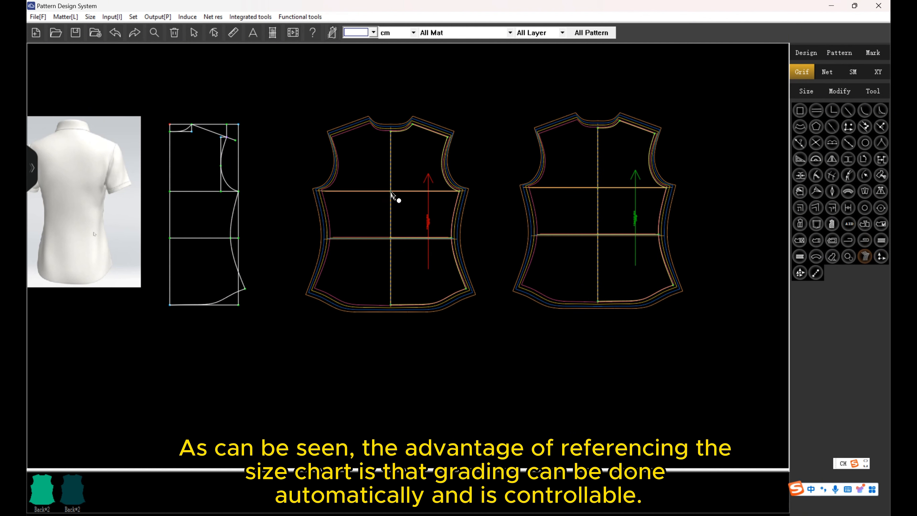
pyautogui.scroll(2, 495, 128)
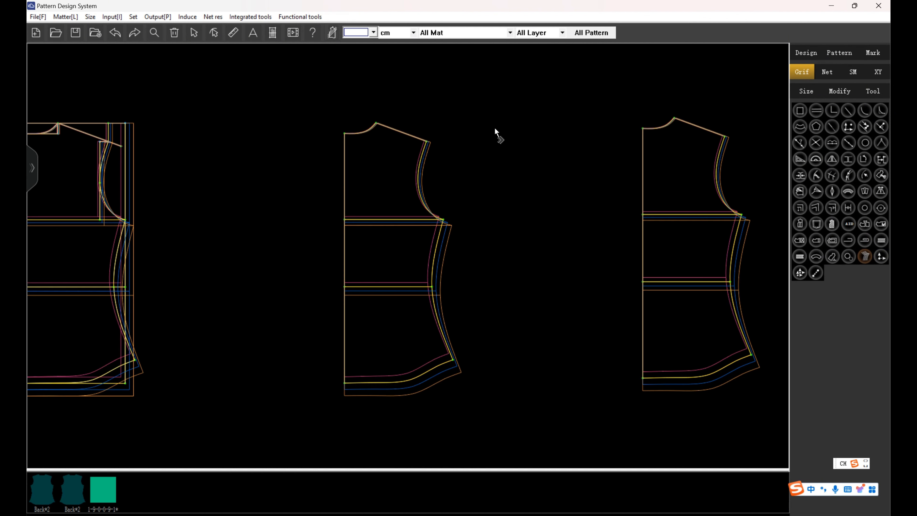
pyautogui.scroll(-3, 497, 135)
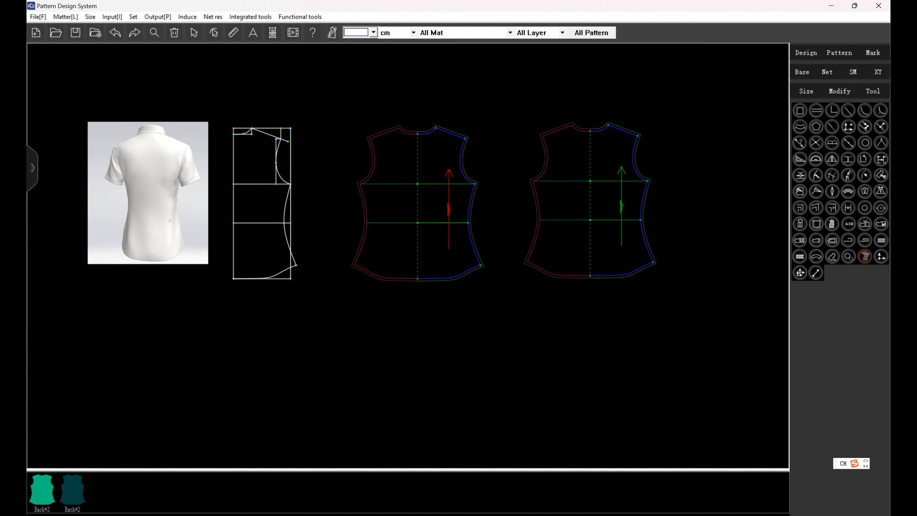
# Measure the back neckline curve on the draft and save it as the variable backneckarc.
pyautogui.click(807, 53)
pyautogui.scroll(1, 243, 188)
pyautogui.scroll(-1, 448, 151)
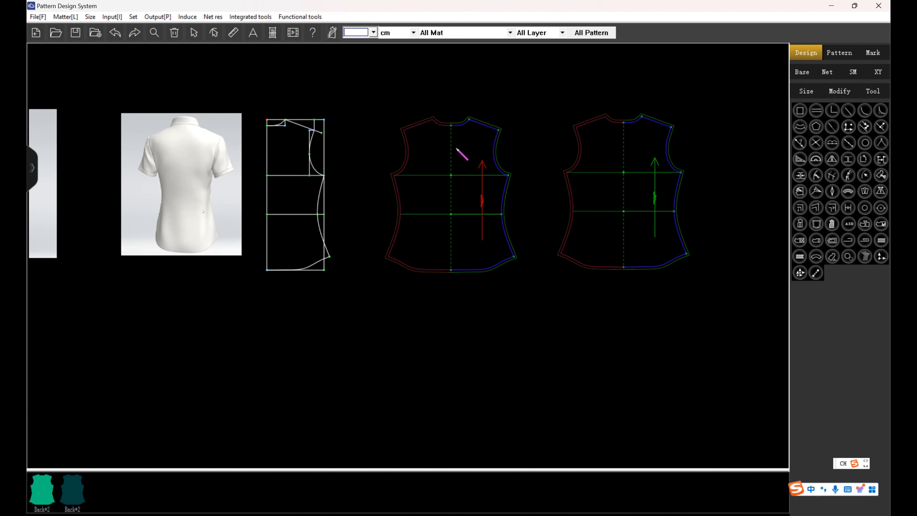
pyautogui.scroll(1, 242, 133)
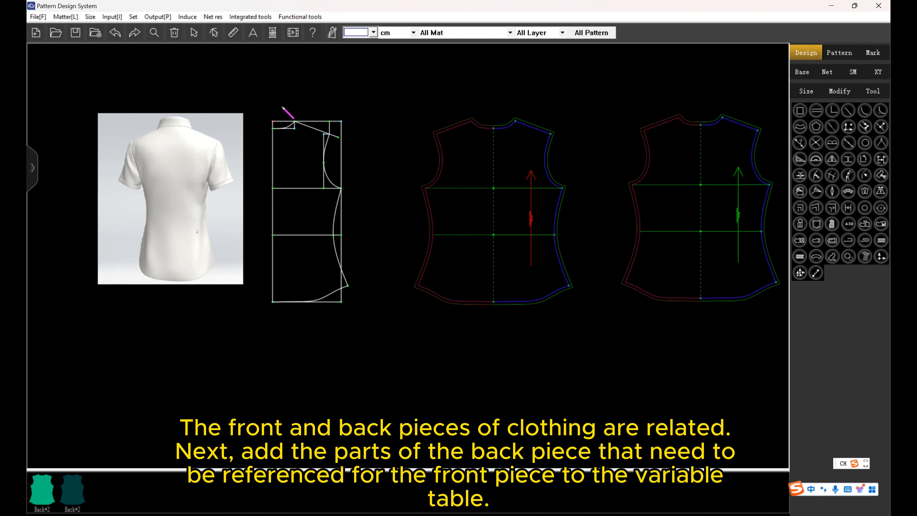
pyautogui.click(233, 33)
pyautogui.scroll(3, 297, 116)
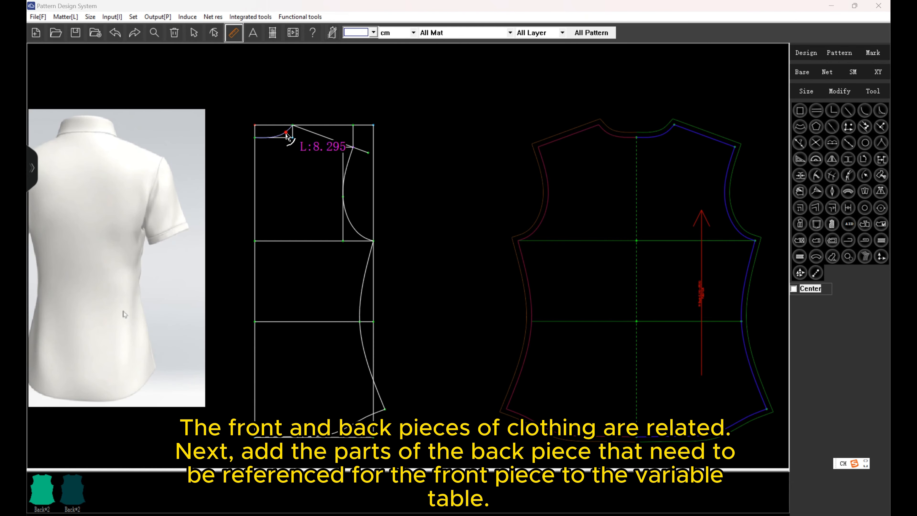
pyautogui.click(289, 139)
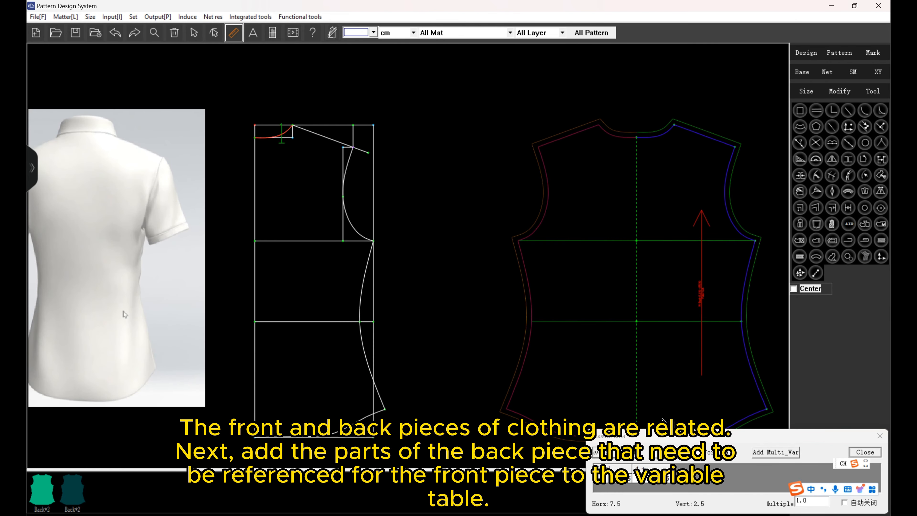
pyautogui.click(614, 454)
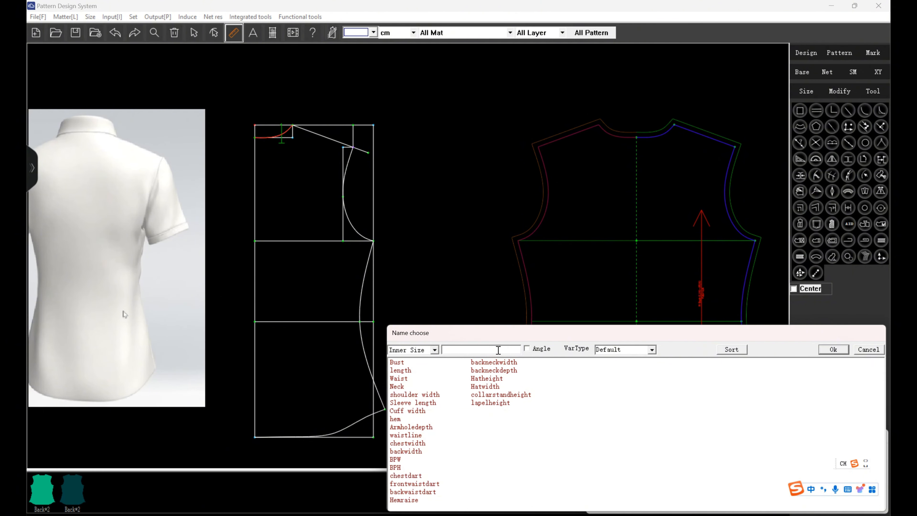
pyautogui.write('backneckarc')
pyautogui.click(841, 349)
# Measure the back armhole curve on the draft and save it as the variable backarmhole.
pyautogui.scroll(-1, 383, 199)
pyautogui.scroll(1, 361, 170)
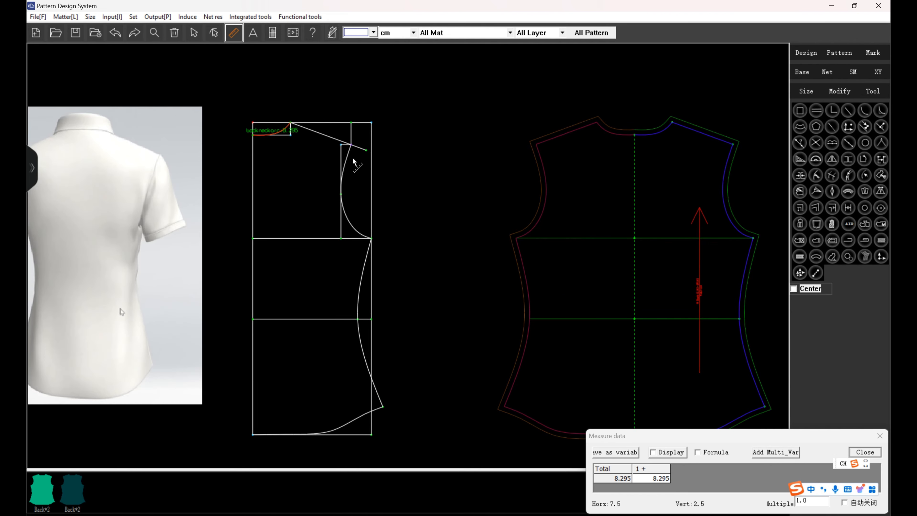
pyautogui.click(352, 156)
pyautogui.click(616, 452)
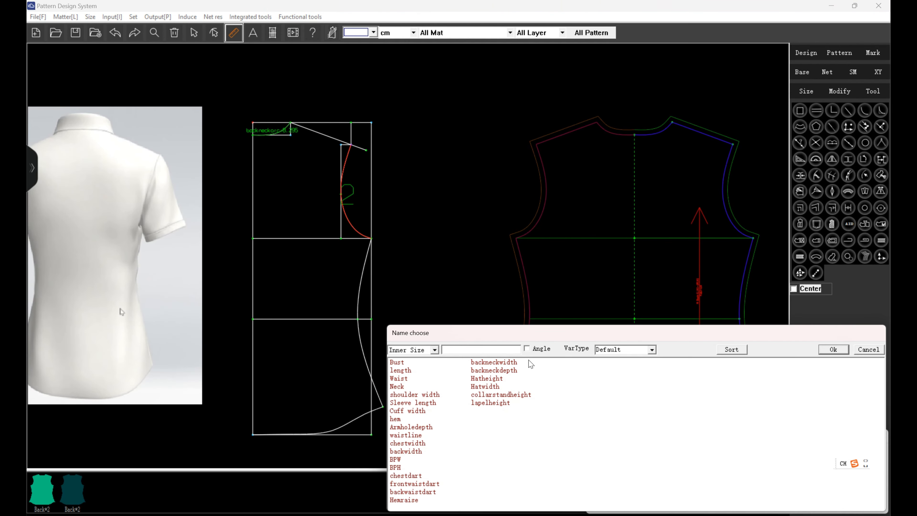
pyautogui.click(501, 347)
pyautogui.write('back')
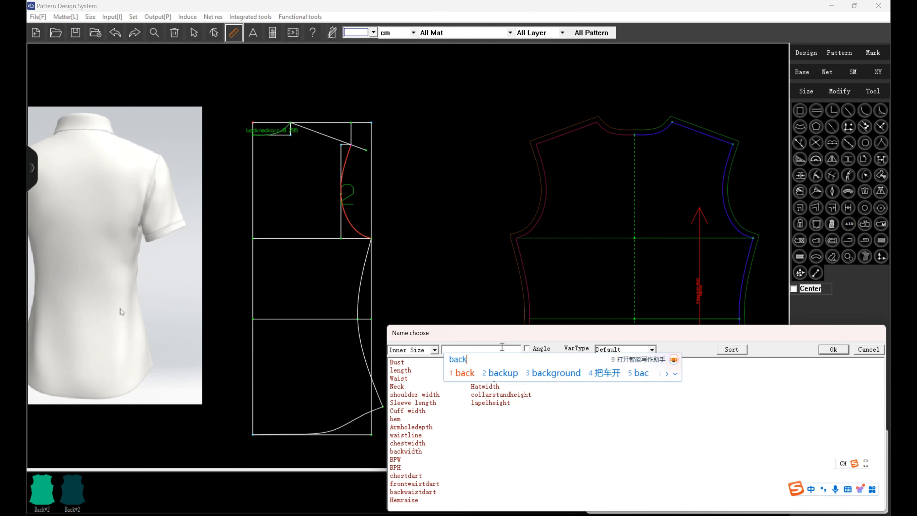
pyautogui.press('space')
pyautogui.write('armhole')
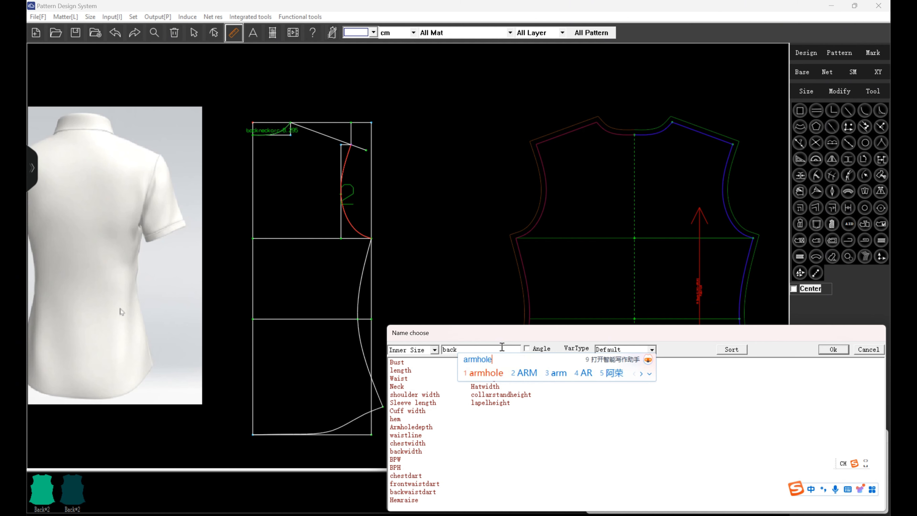
pyautogui.press('Return')
pyautogui.click(832, 350)
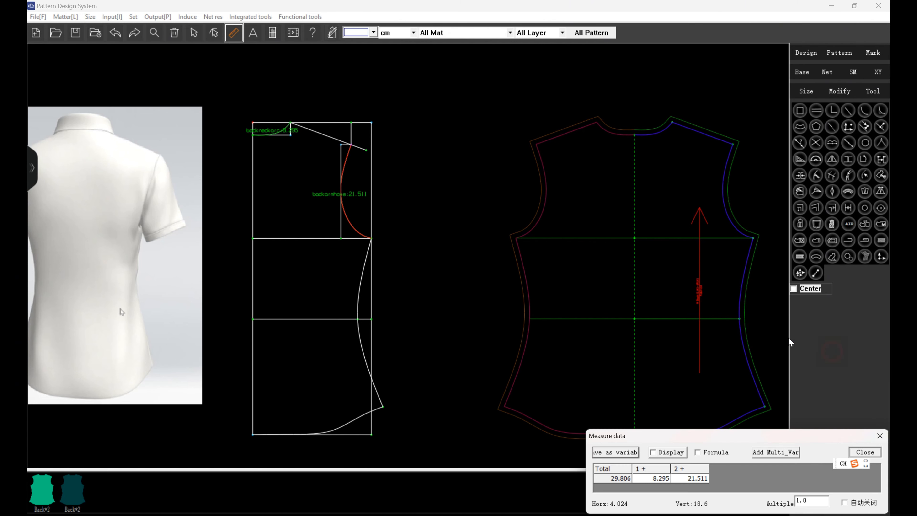
# Measure the shoulder from the side neck point to the armhole's top point and save it as the variable backshoulder.
pyautogui.click(287, 130)
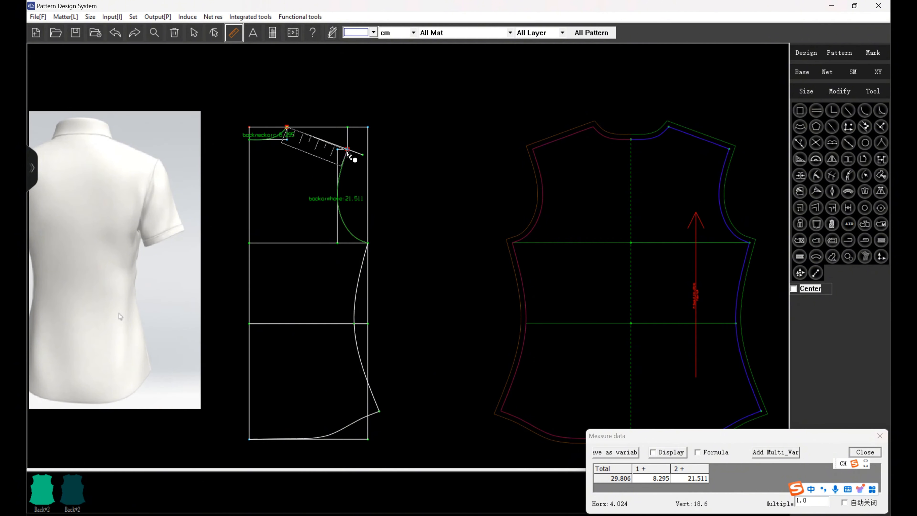
pyautogui.click(616, 452)
pyautogui.click(506, 349)
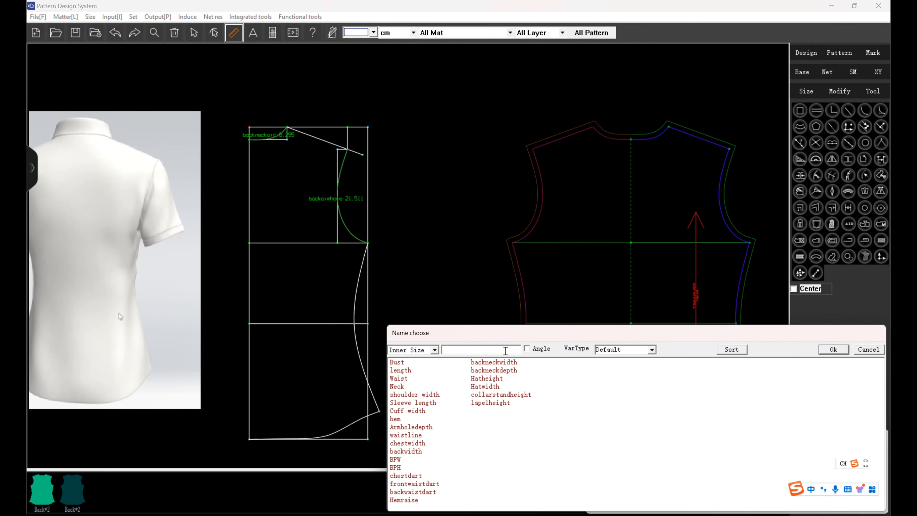
pyautogui.write('back')
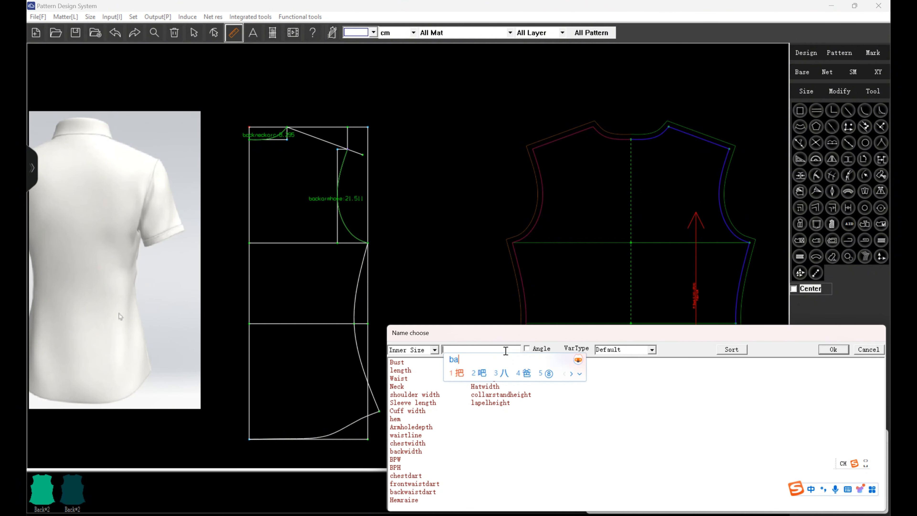
pyautogui.press('Return')
pyautogui.write('shoulder')
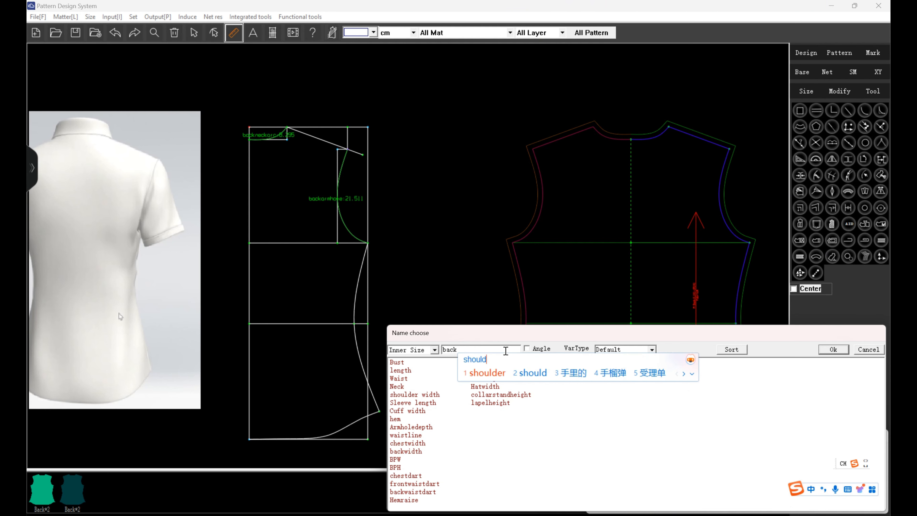
pyautogui.press('Return')
pyautogui.click(833, 349)
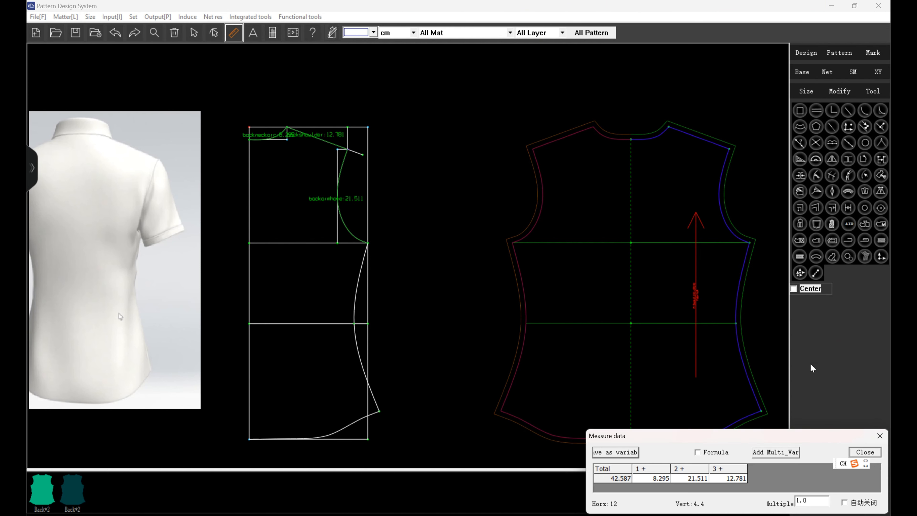
# Measure along the armhole depth line from the centre back to the back-width line and save it as the variable backwidth1.
pyautogui.click(249, 243)
pyautogui.click(337, 243)
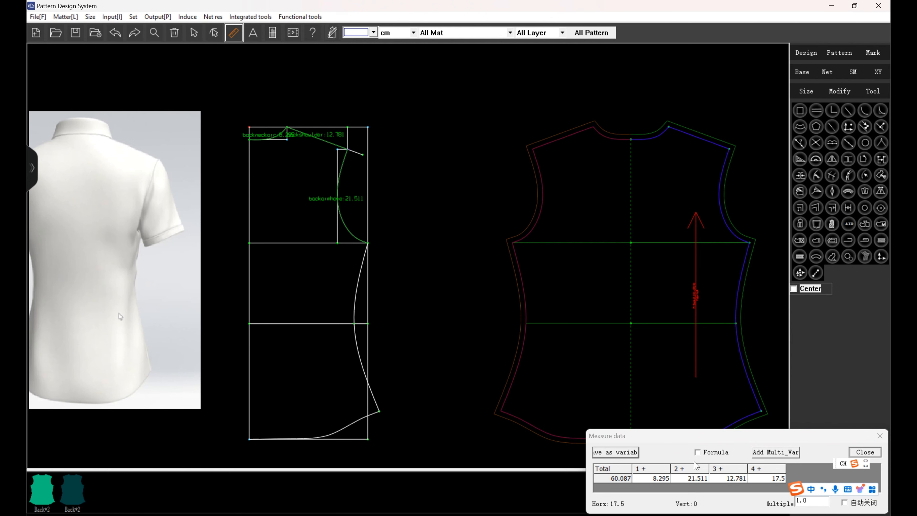
pyautogui.click(627, 451)
pyautogui.click(476, 350)
pyautogui.write('bac')
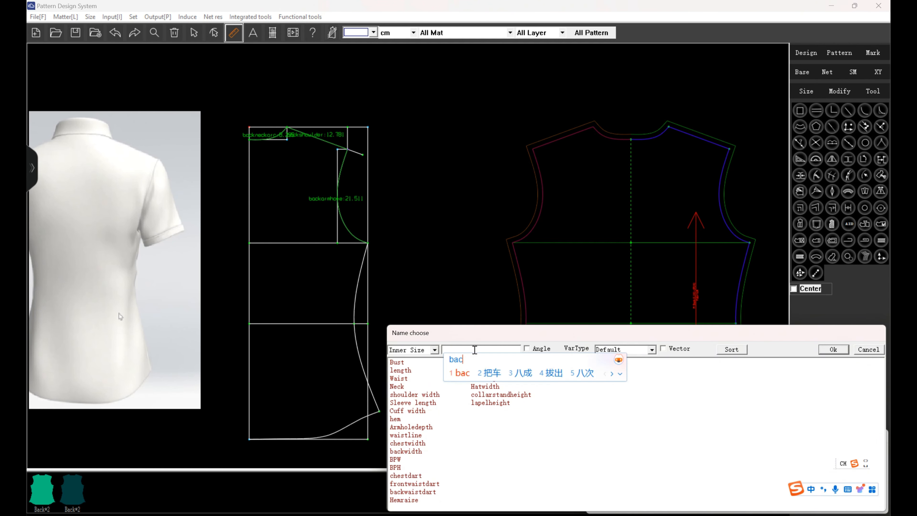
pyautogui.write('kwidth')
pyautogui.press('Return')
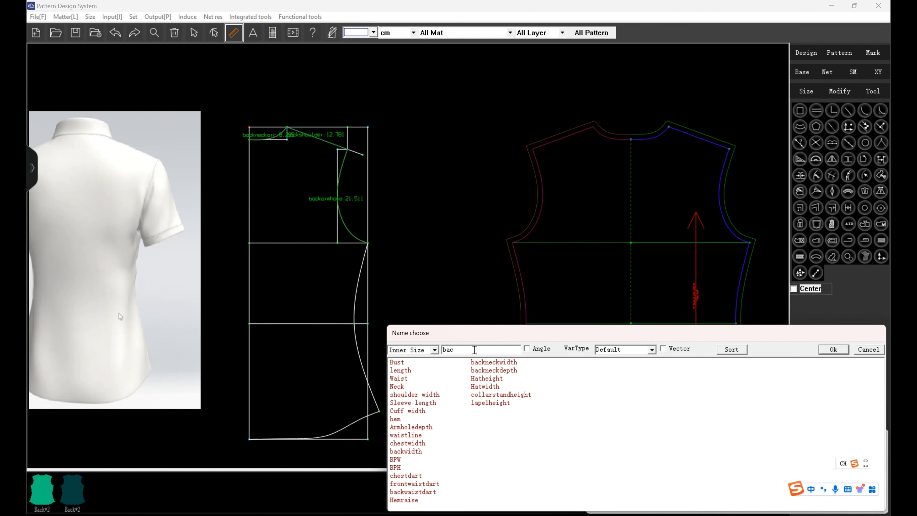
pyautogui.click(833, 349)
pyautogui.click(652, 448)
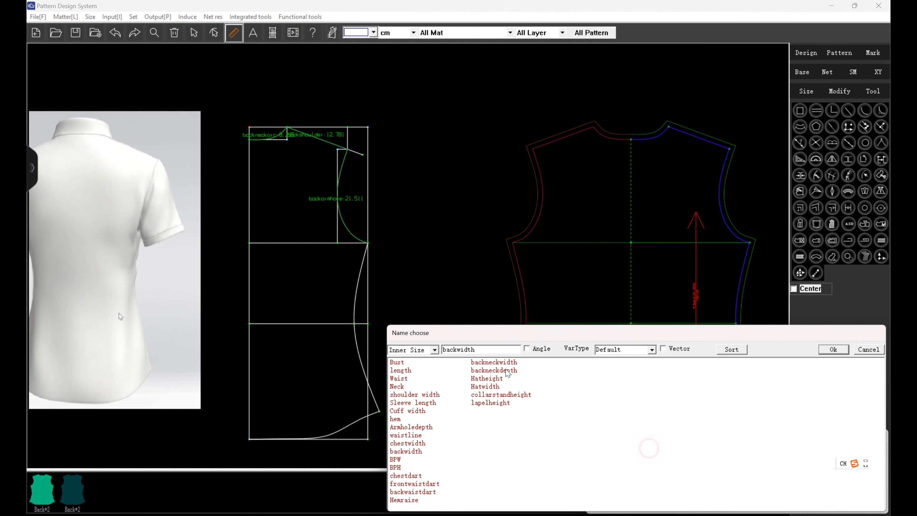
pyautogui.click(498, 349)
pyautogui.write('1')
pyautogui.click(833, 350)
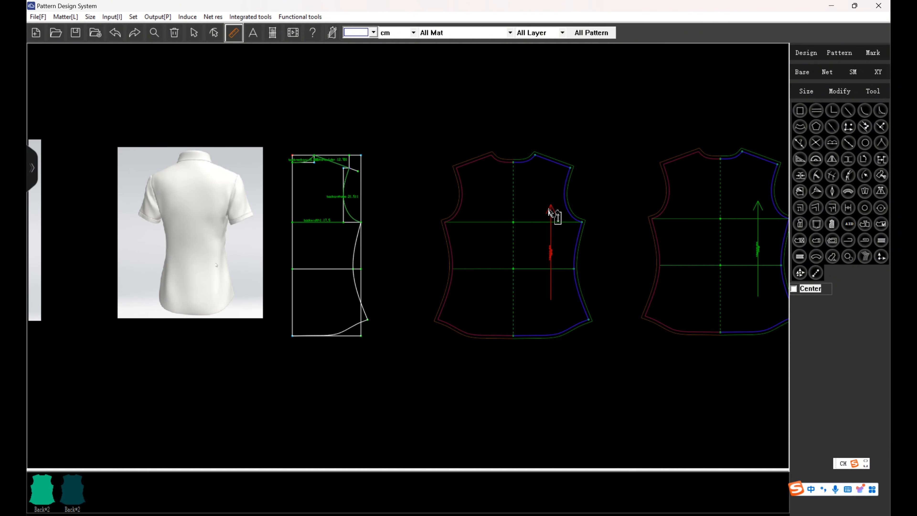
# Draw the front's base rectangle below the back draft, with width Bust/4 and height length.
pyautogui.scroll(-2, 60, 166)
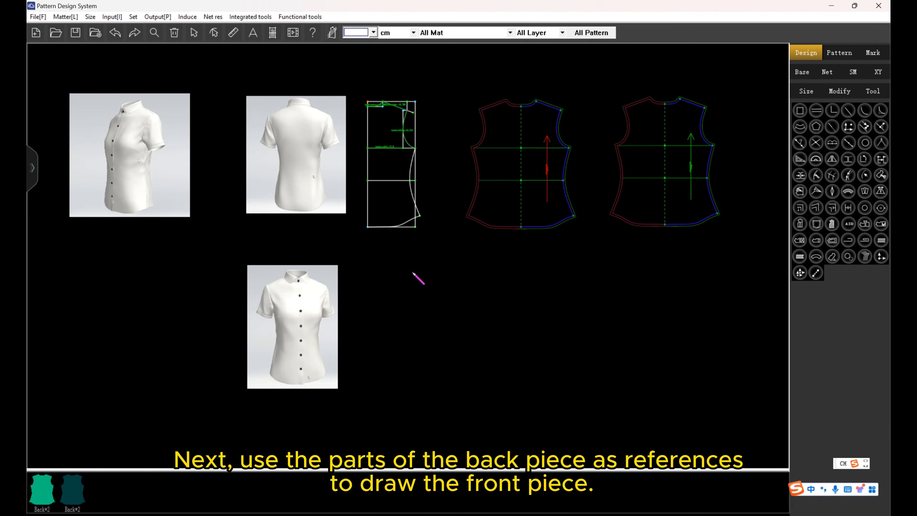
pyautogui.scroll(1, 419, 275)
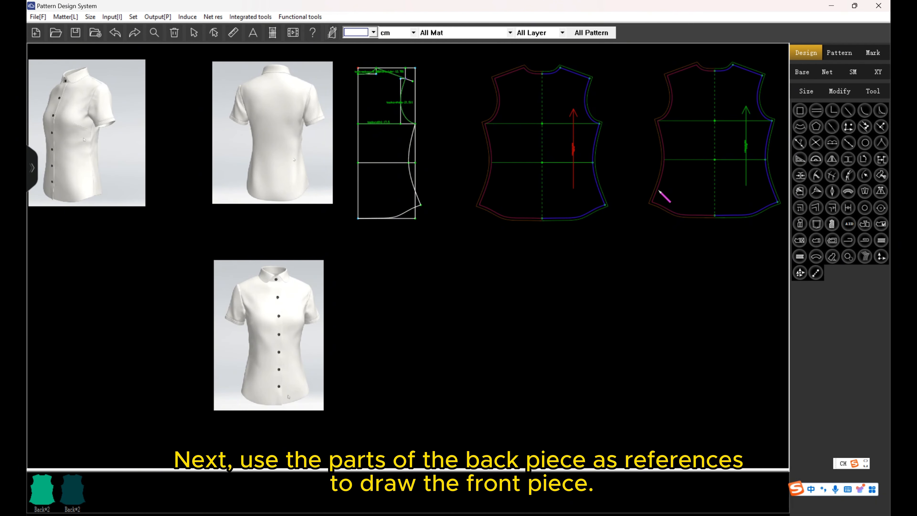
pyautogui.click(427, 278)
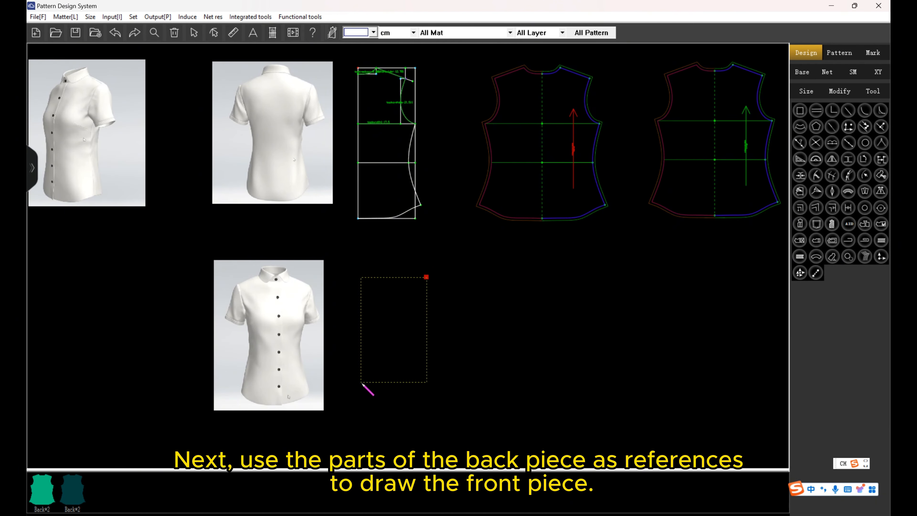
pyautogui.click(357, 407)
pyautogui.click(451, 344)
pyautogui.click(325, 310)
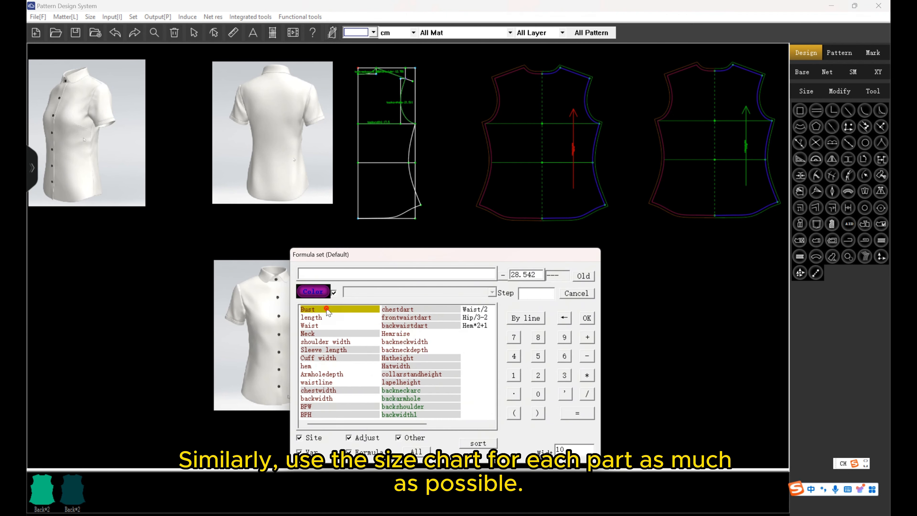
pyautogui.click(587, 394)
pyautogui.click(513, 356)
pyautogui.click(587, 318)
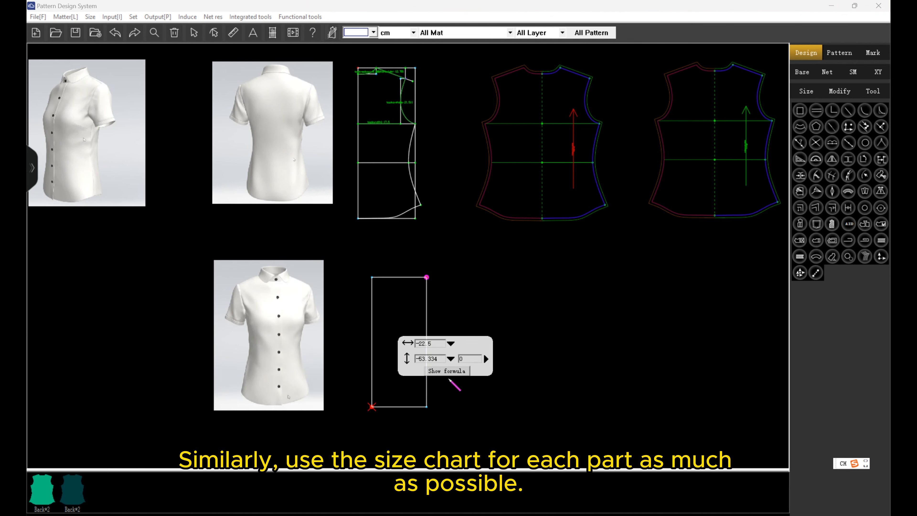
pyautogui.click(454, 361)
pyautogui.click(338, 318)
pyautogui.click(586, 318)
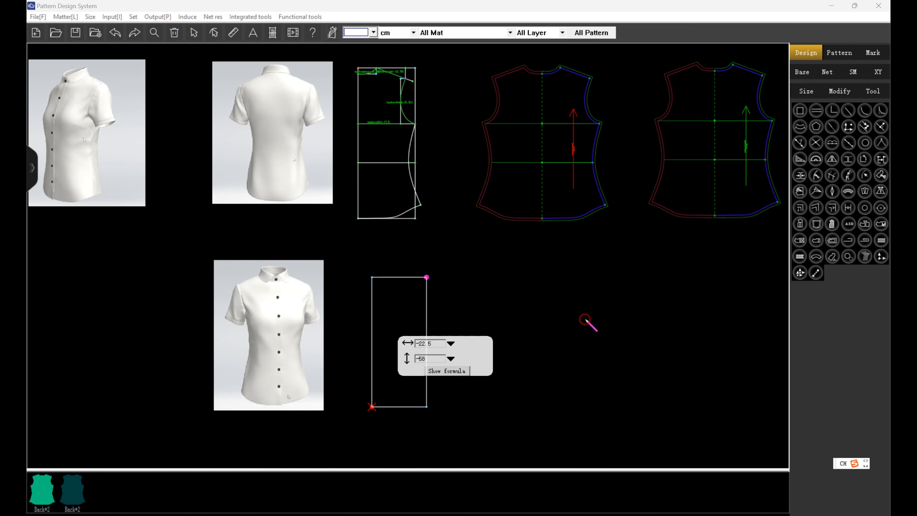
pyautogui.press('Return')
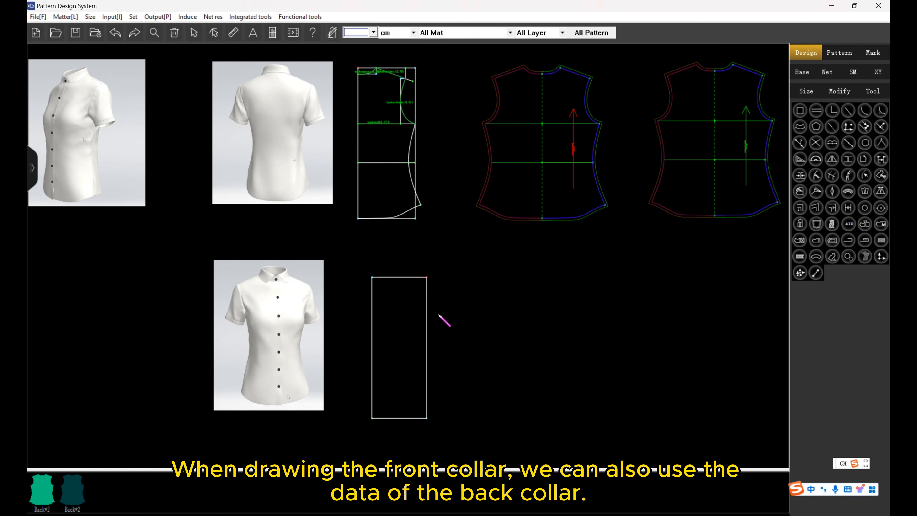
# Place the front neck-width point on the rectangle's top edge at backneckwidth-0.5 from the centre-front corner.
pyautogui.click(416, 278)
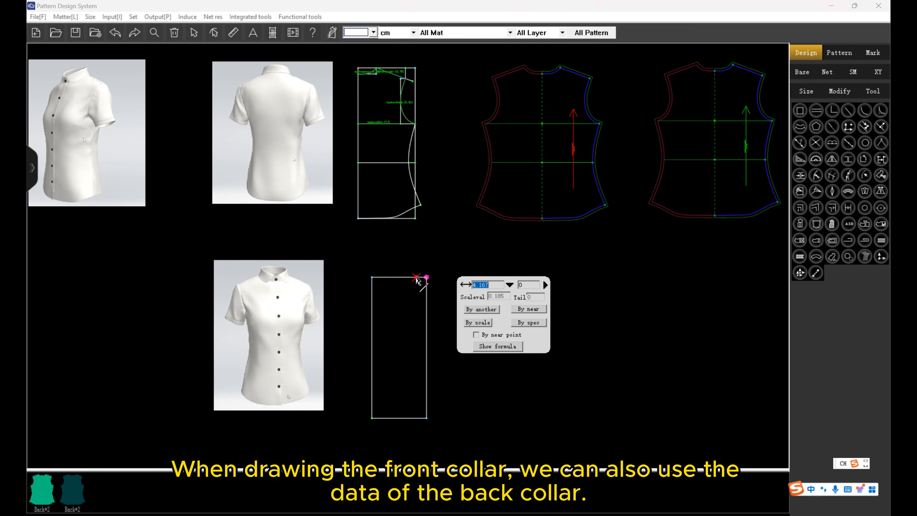
pyautogui.click(510, 286)
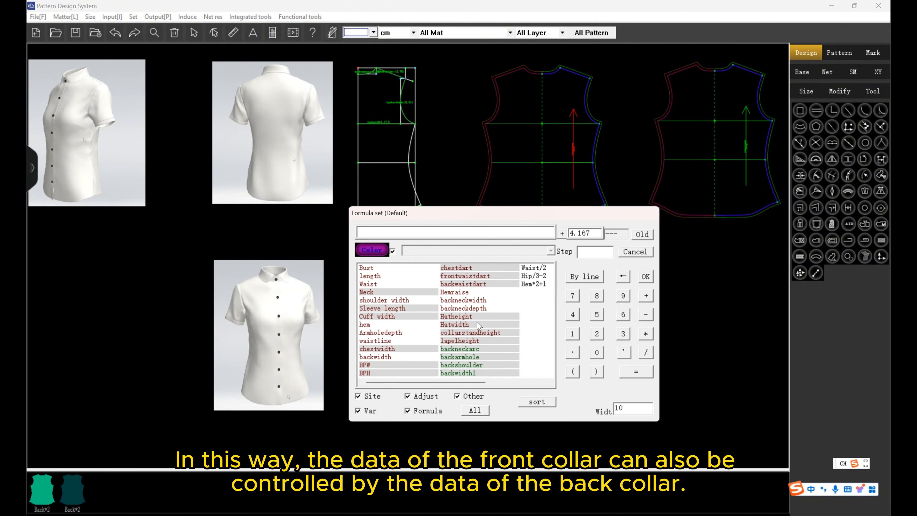
pyautogui.click(484, 301)
pyautogui.click(646, 314)
pyautogui.click(597, 352)
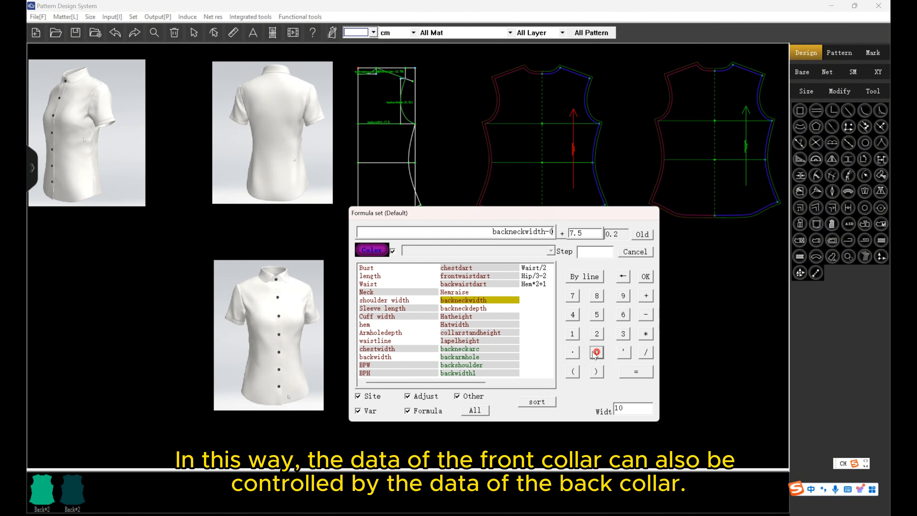
pyautogui.click(572, 352)
pyautogui.click(597, 315)
pyautogui.click(645, 276)
pyautogui.press('Return')
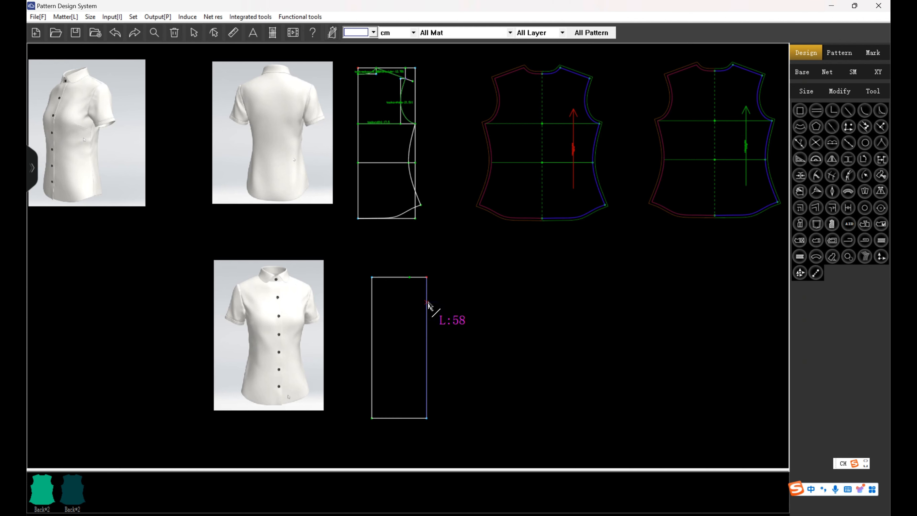
# Place the neck-depth point on the centre-front line at backneckwidth-0.5 and box it in with the neck-width point.
pyautogui.click(427, 300)
pyautogui.scroll(4, 426, 300)
pyautogui.scroll(-2, 380, 238)
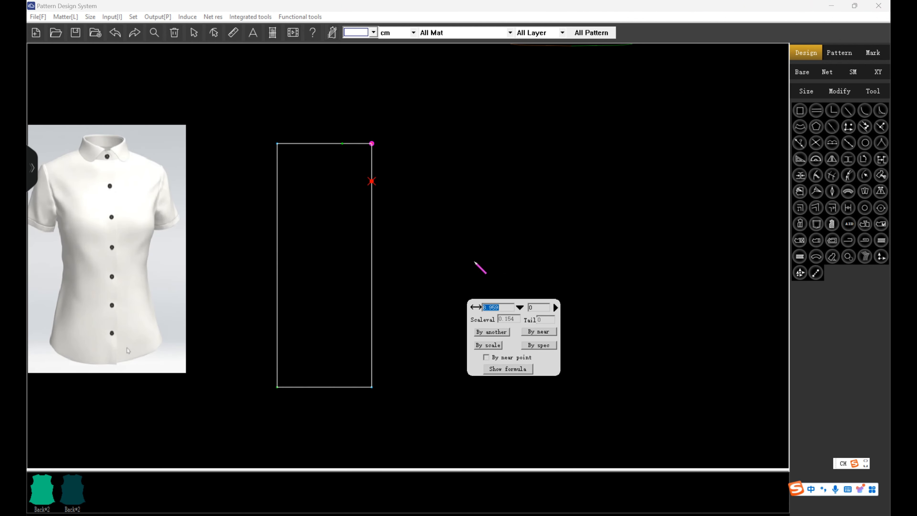
pyautogui.click(520, 307)
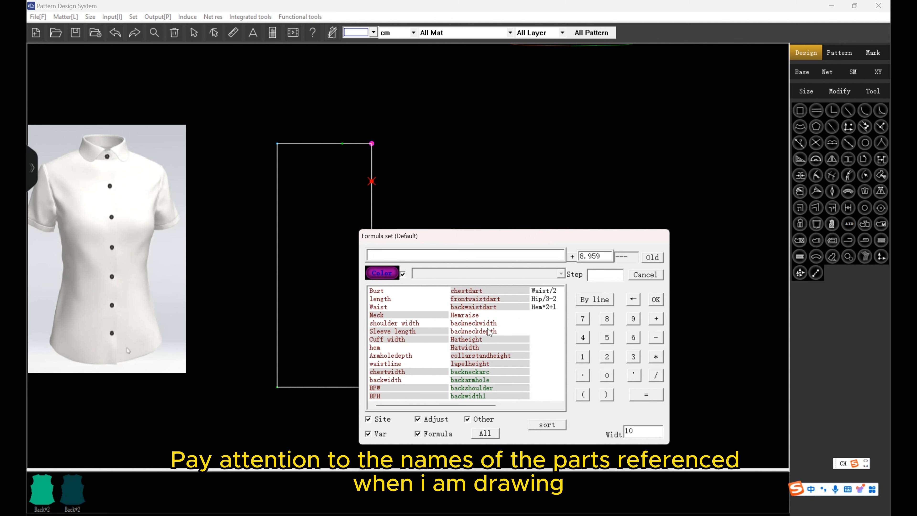
pyautogui.click(493, 324)
pyautogui.click(654, 338)
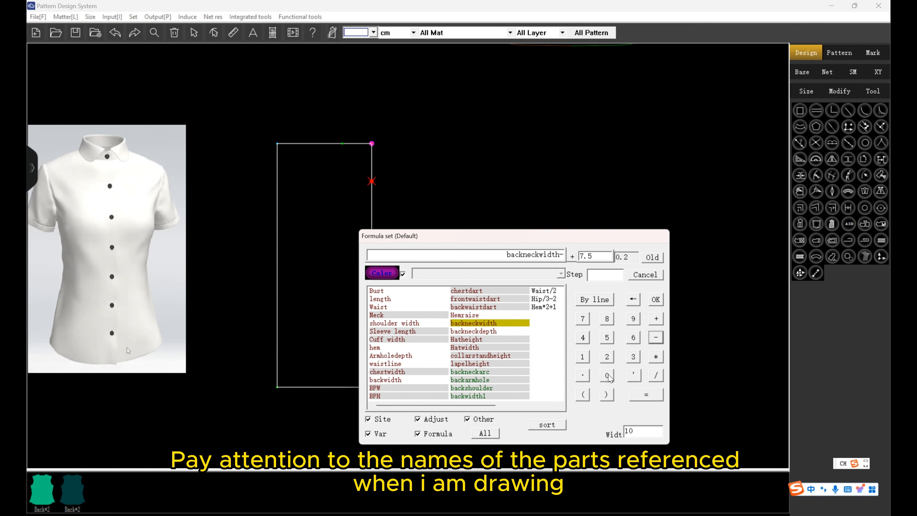
pyautogui.click(608, 374)
pyautogui.click(582, 375)
pyautogui.click(608, 336)
pyautogui.click(655, 300)
pyautogui.click(421, 175)
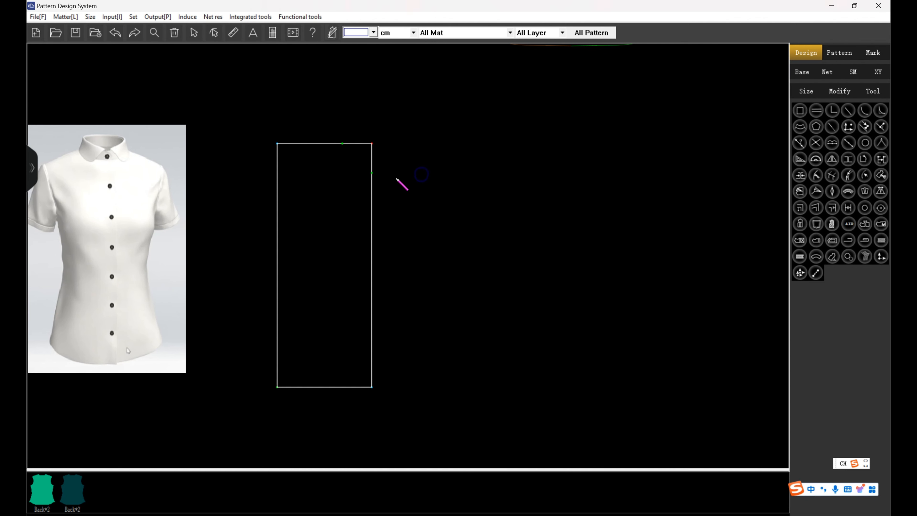
pyautogui.click(371, 174)
pyautogui.click(343, 143)
# Draw the front shoulder slope from the side neck point to a point offset 15 cm outward and 6 cm down.
pyautogui.scroll(-2, 413, 187)
pyautogui.scroll(1, 413, 188)
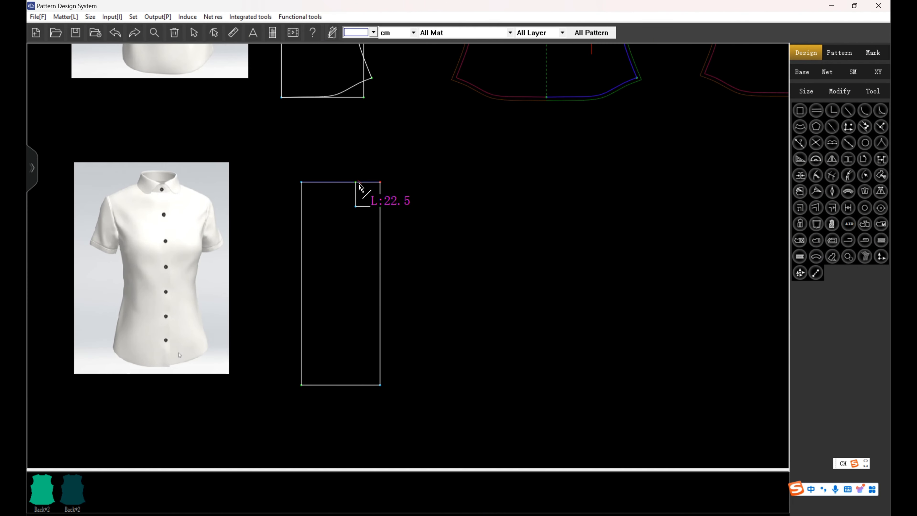
pyautogui.click(356, 182)
pyautogui.click(317, 206)
pyautogui.write('-15')
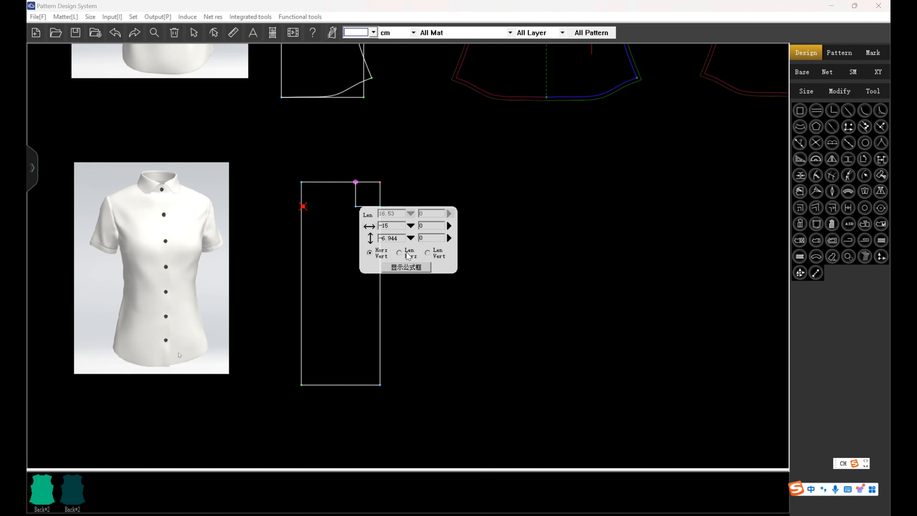
pyautogui.moveTo(402, 238); pyautogui.dragTo(382, 239)
pyautogui.write('6')
pyautogui.press('Return')
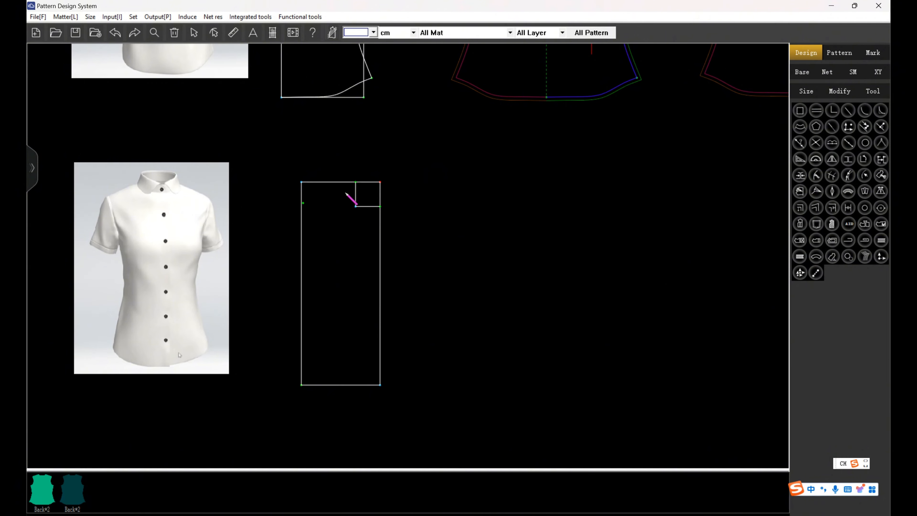
pyautogui.rightClick(342, 208)
# Draw the front neckline from the side neck point to the centre-front neck point and shape it into a curve inside the neck box.
pyautogui.scroll(3, 354, 195)
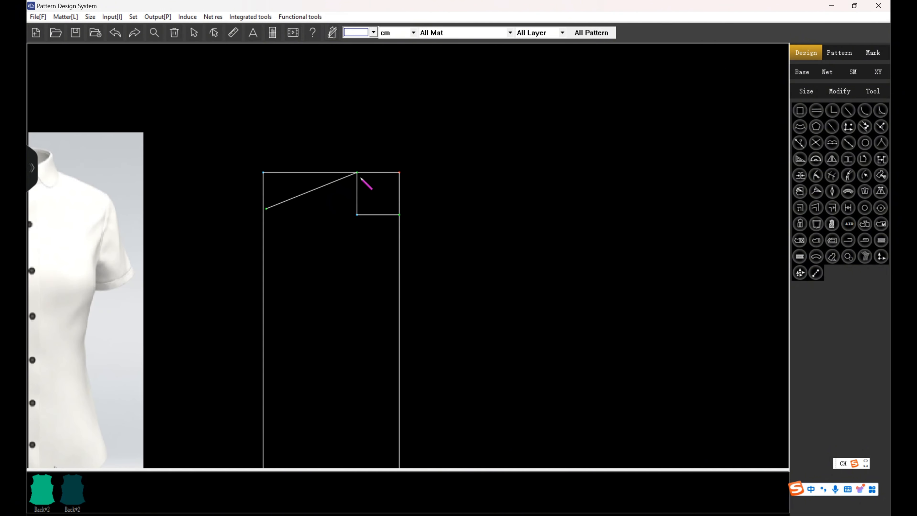
pyautogui.click(357, 173)
pyautogui.click(399, 215)
pyautogui.rightClick(400, 214)
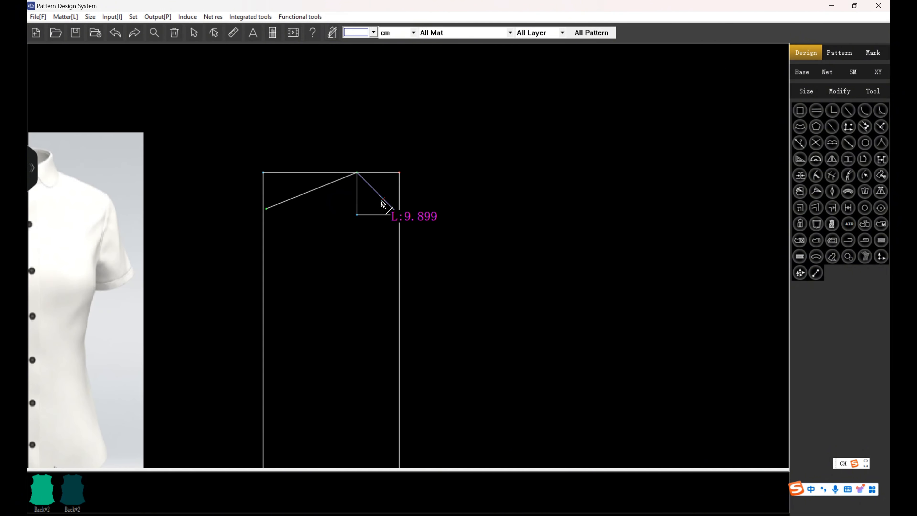
pyautogui.rightClick(379, 196)
pyautogui.moveTo(377, 192); pyautogui.dragTo(379, 214)
pyautogui.rightClick(474, 186)
# Add the armhole depth line parallel to the front rectangle's top edge at the distance Armholedepth.
pyautogui.scroll(-3, 344, 173)
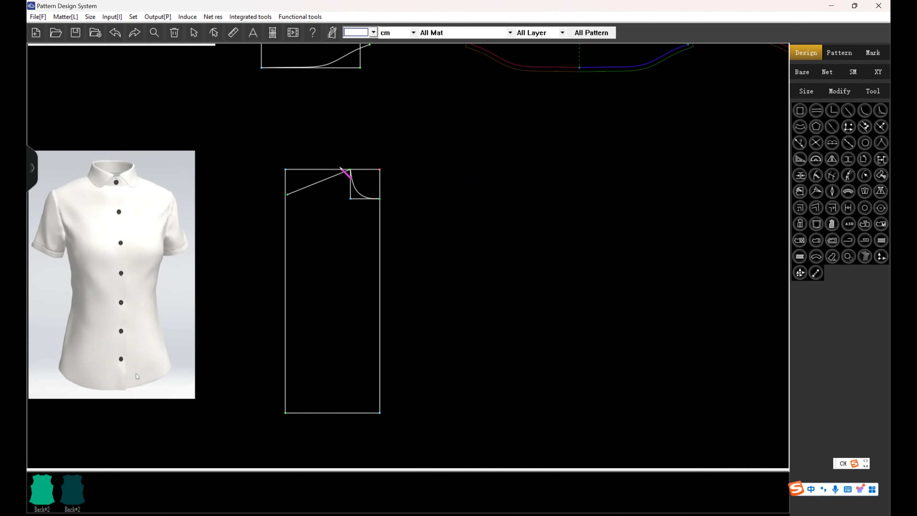
pyautogui.scroll(1, 339, 199)
pyautogui.moveTo(321, 163); pyautogui.dragTo(336, 258)
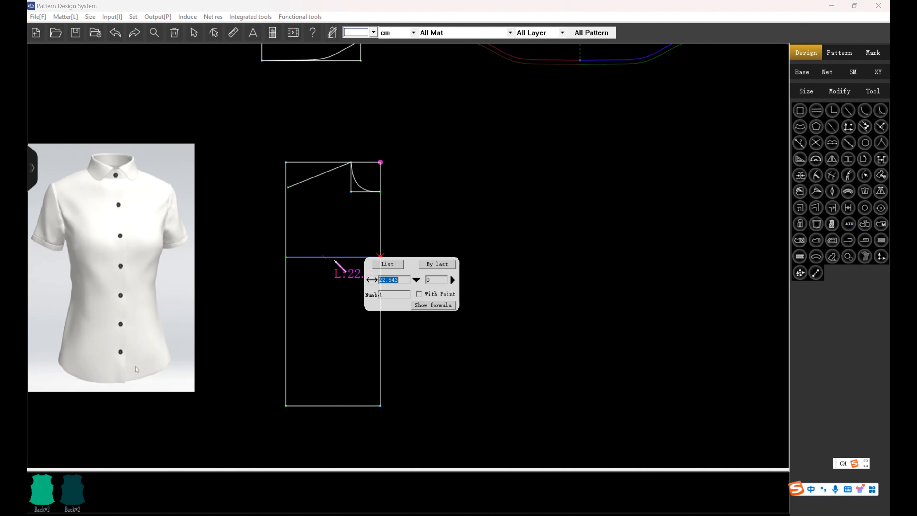
pyautogui.click(415, 279)
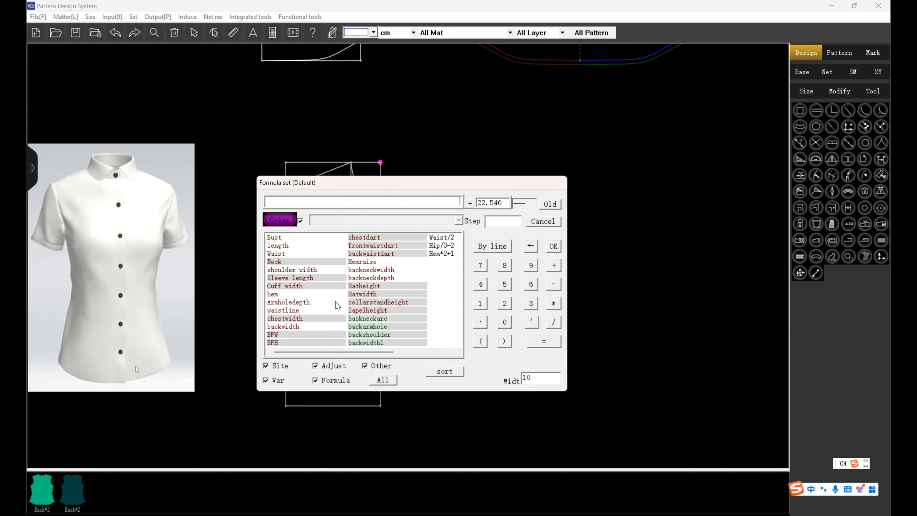
pyautogui.doubleClick(293, 303)
pyautogui.click(553, 246)
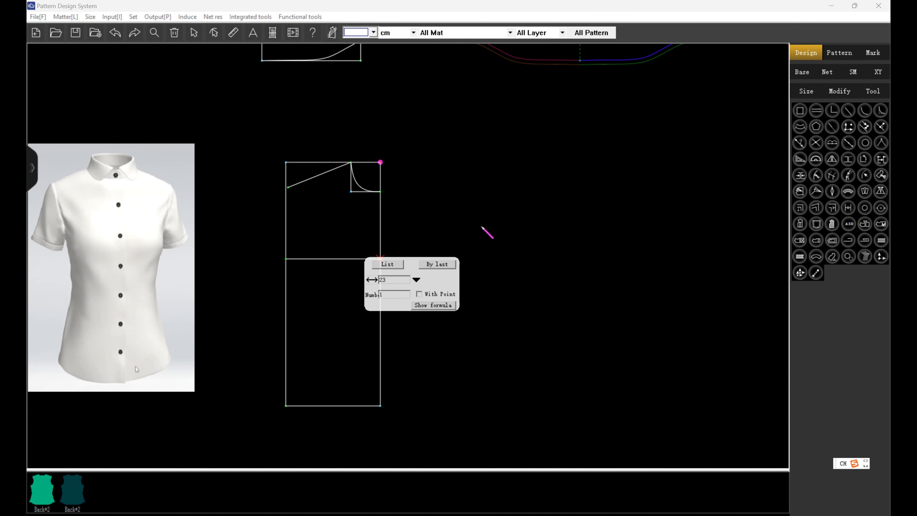
pyautogui.press('Return')
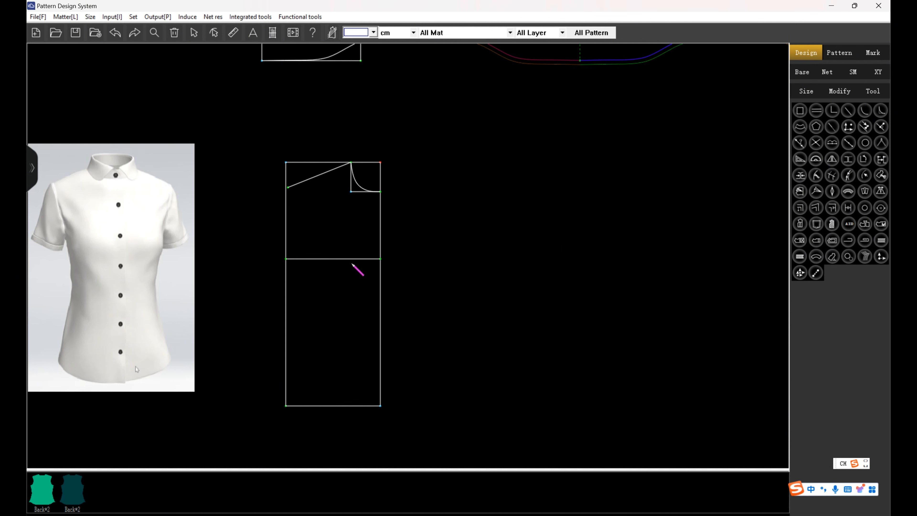
# Mark the front-width point on the armhole depth line at backwidth1-1 from the centre front.
pyautogui.click(358, 260)
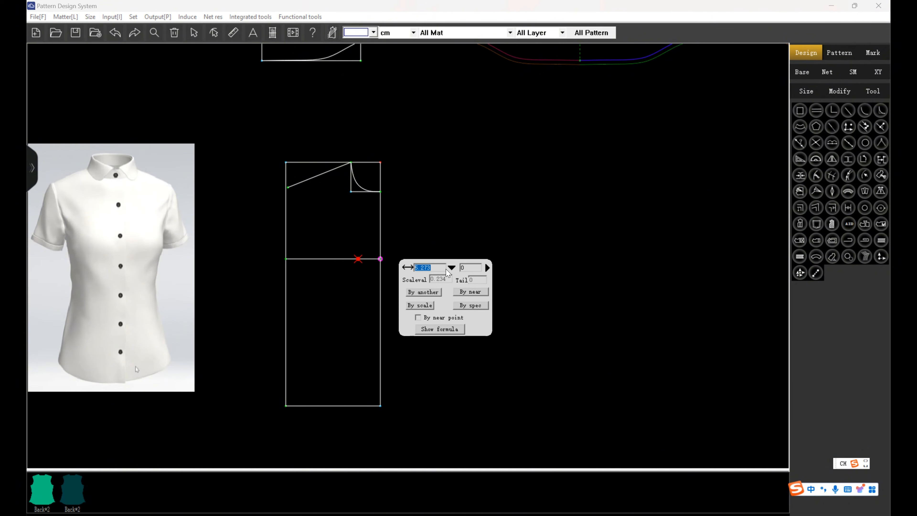
pyautogui.click(453, 268)
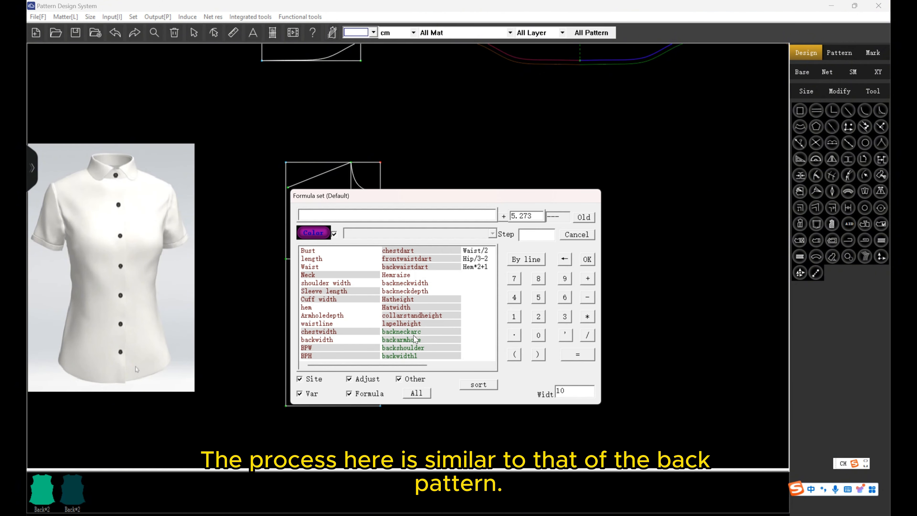
pyautogui.doubleClick(412, 356)
pyautogui.click(588, 297)
pyautogui.click(514, 317)
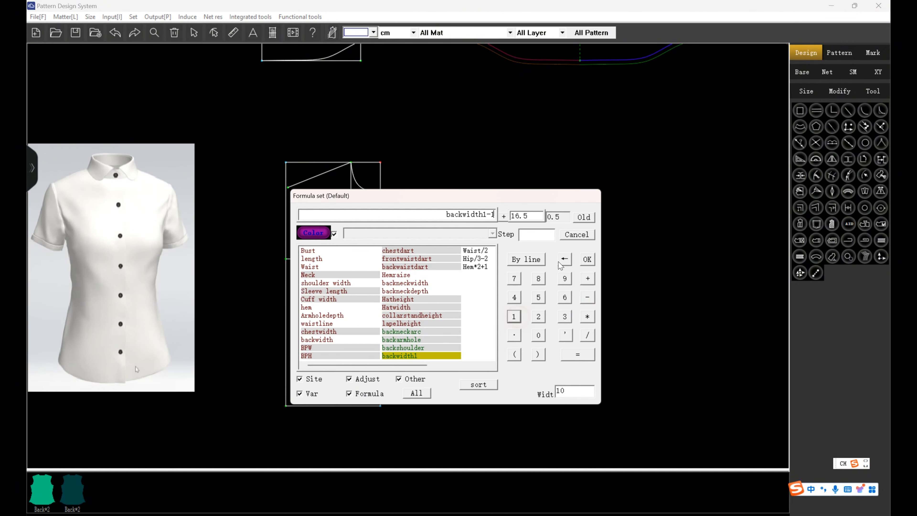
pyautogui.click(587, 260)
pyautogui.press('Return')
# Mark the shoulder point at backshoulder+0.5 along the shoulder line and join it to the front-width point with right-angled lines.
pyautogui.scroll(-1, 390, 271)
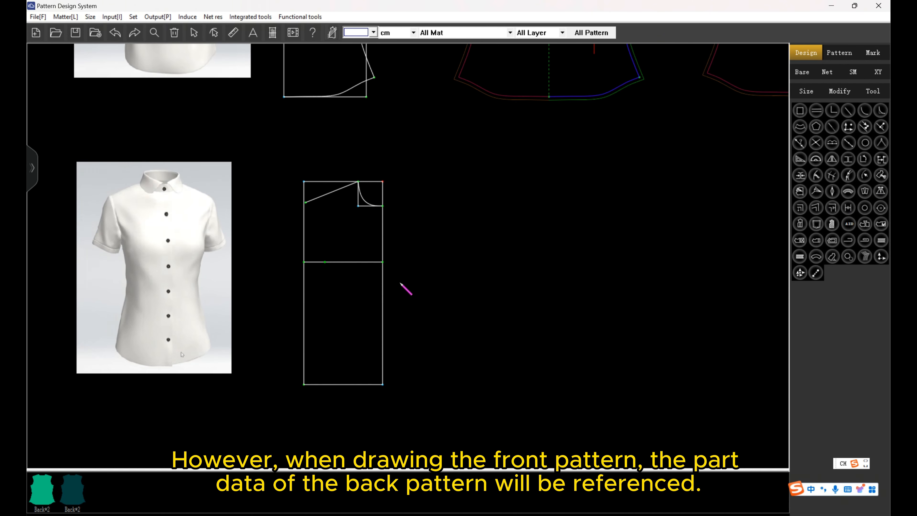
pyautogui.scroll(2, 349, 201)
pyautogui.click(348, 178)
pyautogui.click(443, 186)
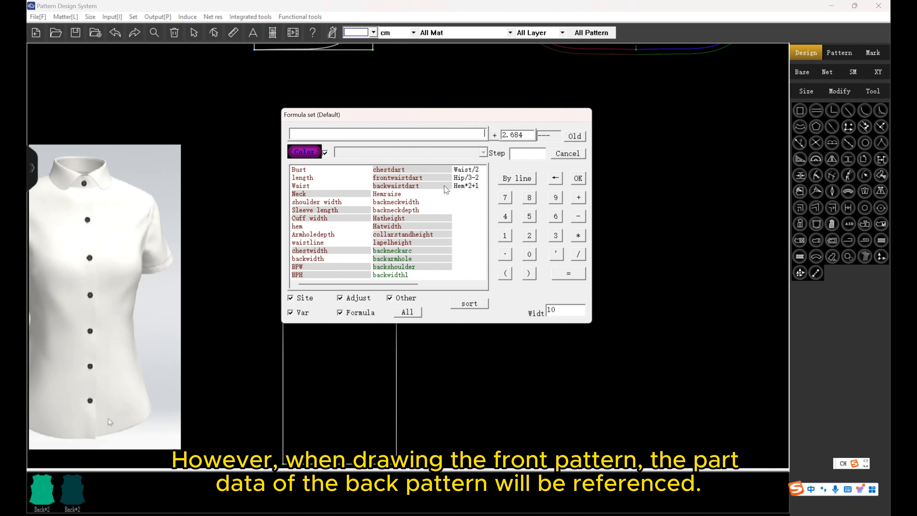
pyautogui.click(413, 268)
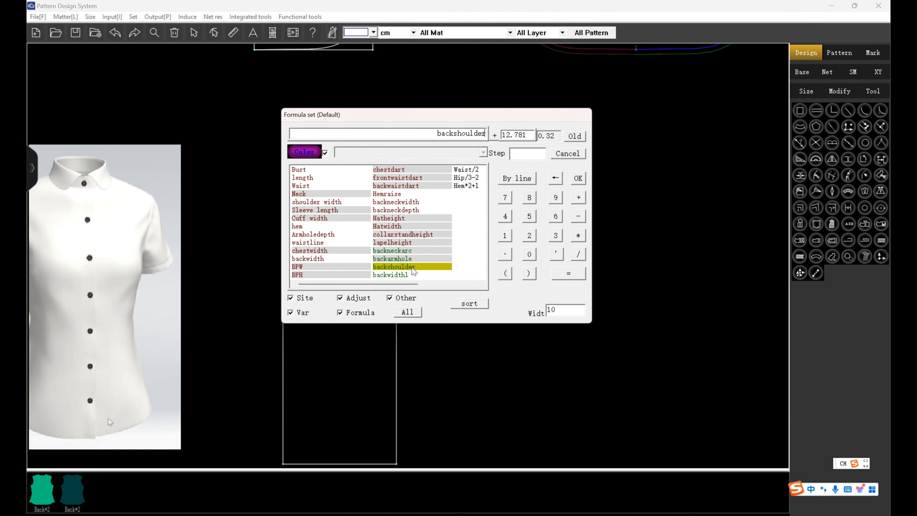
pyautogui.click(579, 201)
pyautogui.click(529, 254)
pyautogui.click(505, 254)
pyautogui.click(529, 216)
pyautogui.click(578, 177)
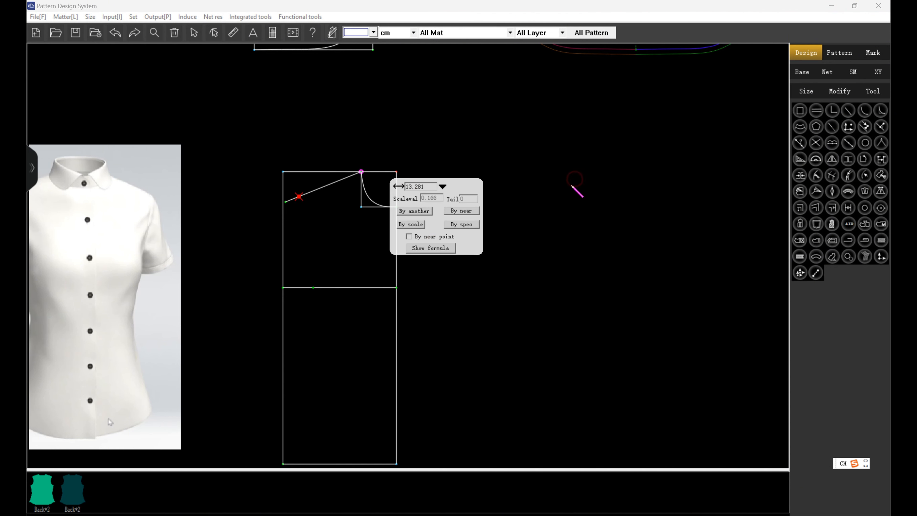
pyautogui.click(513, 291)
pyautogui.click(299, 197)
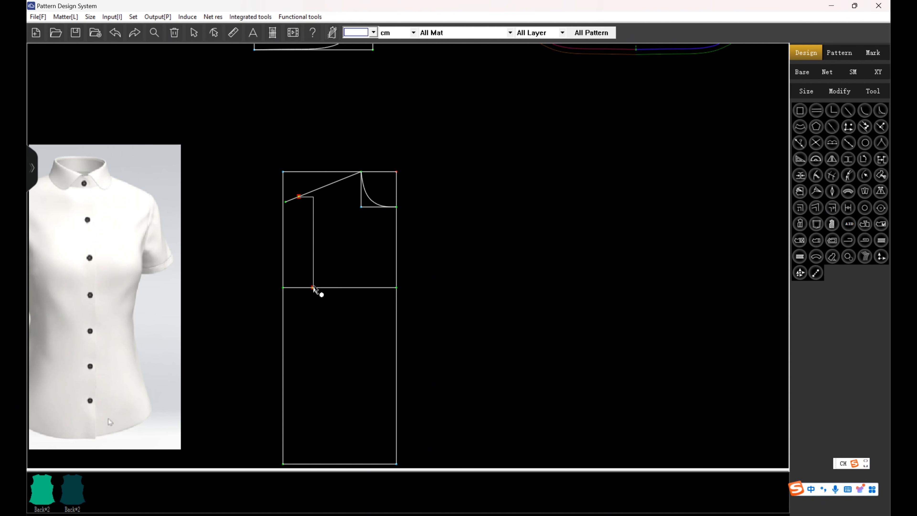
# Mark the bust point offset from the top of the front rectangle's centre-front edge, BPW horizontally and BPH vertically.
pyautogui.click(396, 171)
pyautogui.click(365, 301)
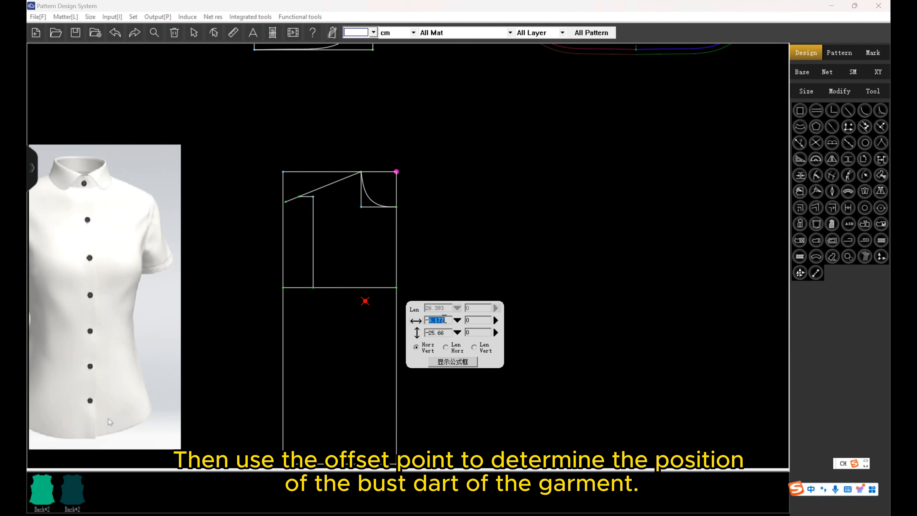
pyautogui.click(457, 320)
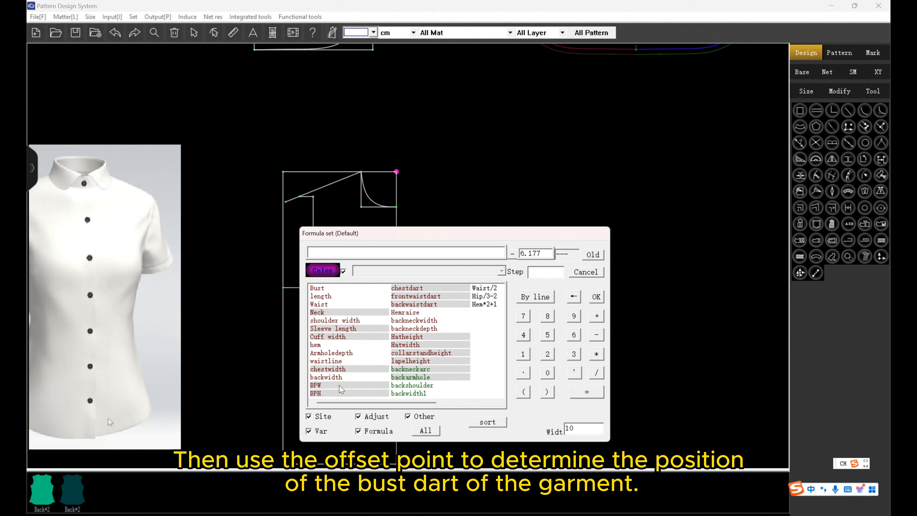
pyautogui.click(341, 385)
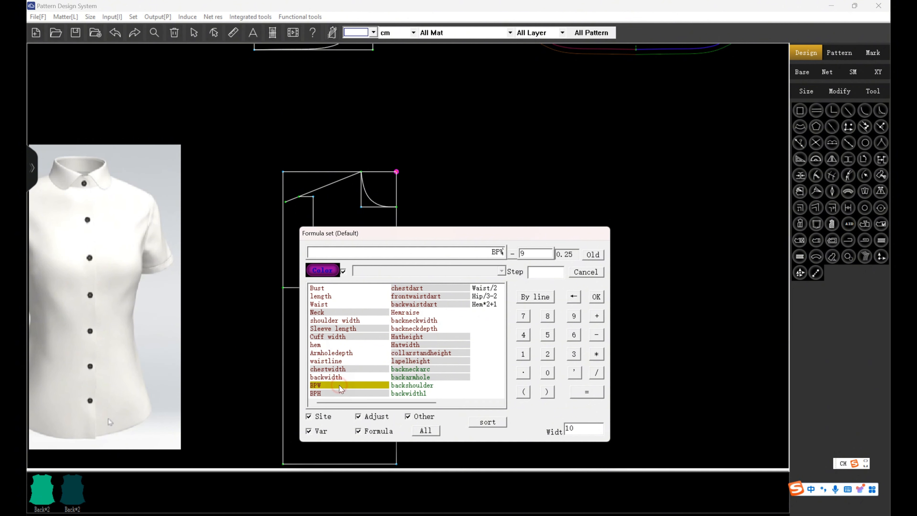
pyautogui.click(596, 297)
pyautogui.click(458, 332)
pyautogui.click(355, 394)
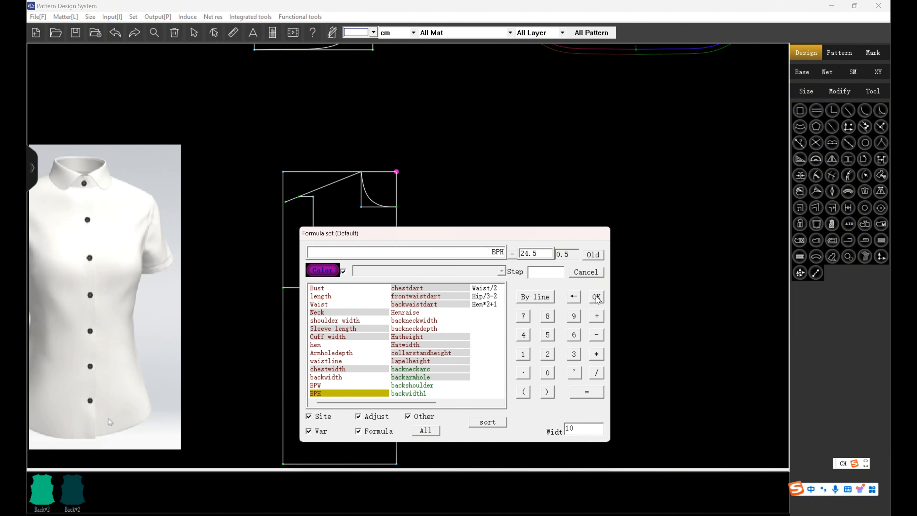
pyautogui.click(596, 296)
pyautogui.press('Return')
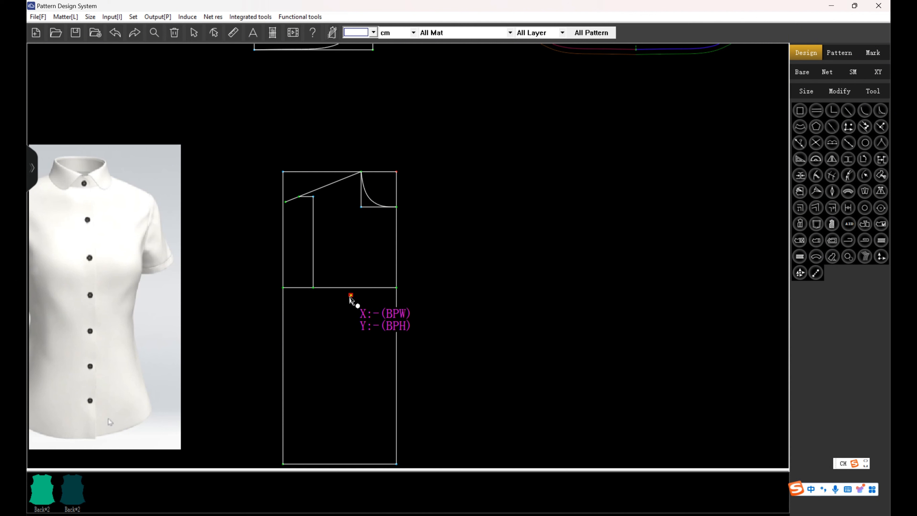
# Draw the bust dart's lower leg from the bust point to the armhole depth line's side end, and the upper leg at a 3 cm chord distance.
pyautogui.click(350, 296)
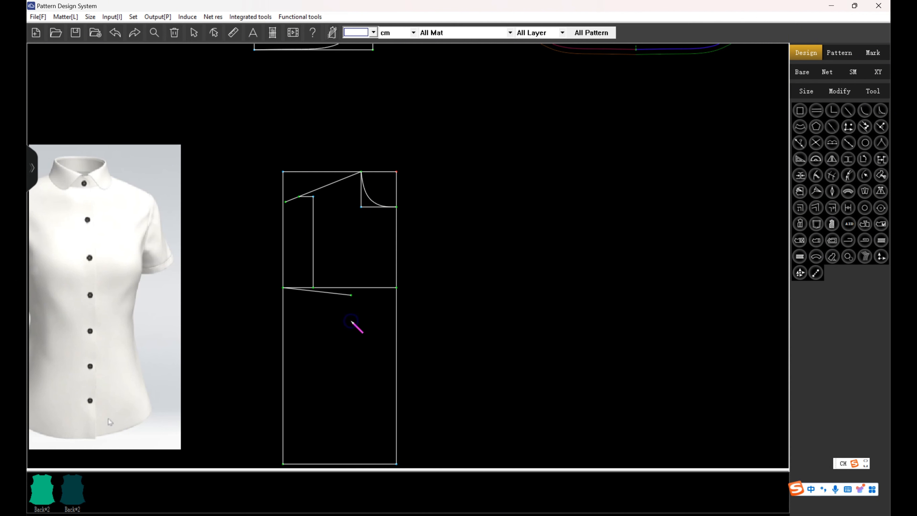
pyautogui.click(285, 289)
pyautogui.click(302, 274)
pyautogui.click(393, 280)
pyautogui.click(469, 261)
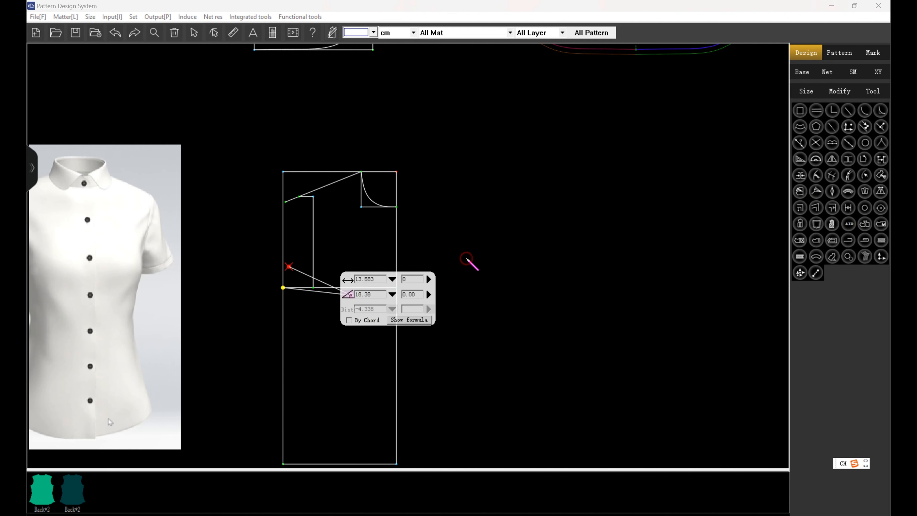
pyautogui.click(334, 300)
pyautogui.click(530, 262)
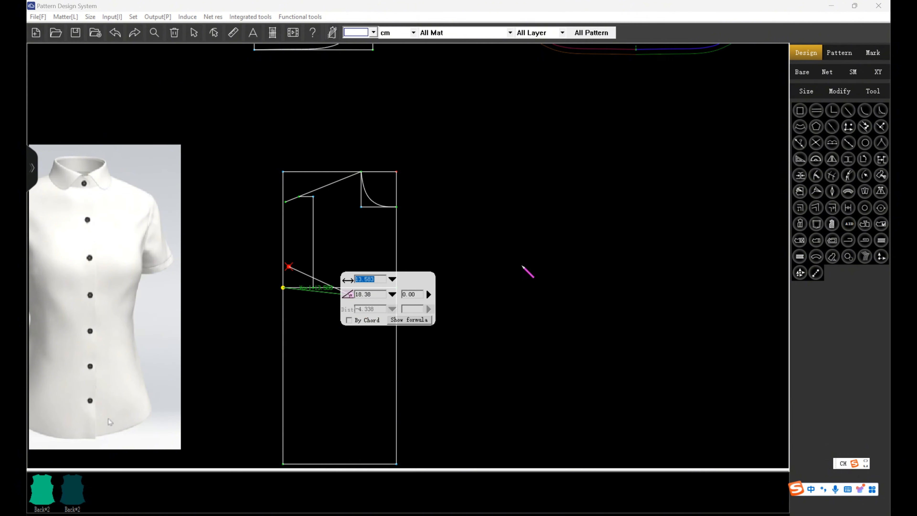
pyautogui.click(377, 317)
pyautogui.moveTo(376, 308); pyautogui.dragTo(368, 308)
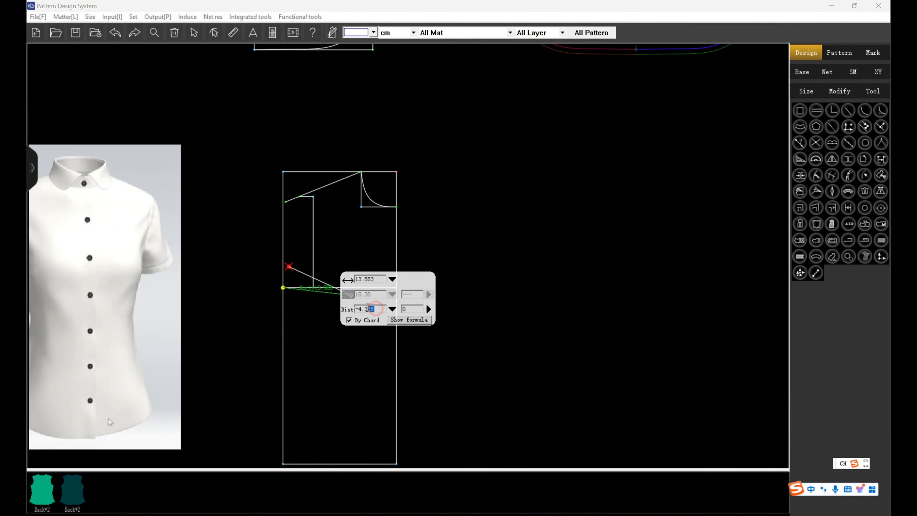
pyautogui.write('2')
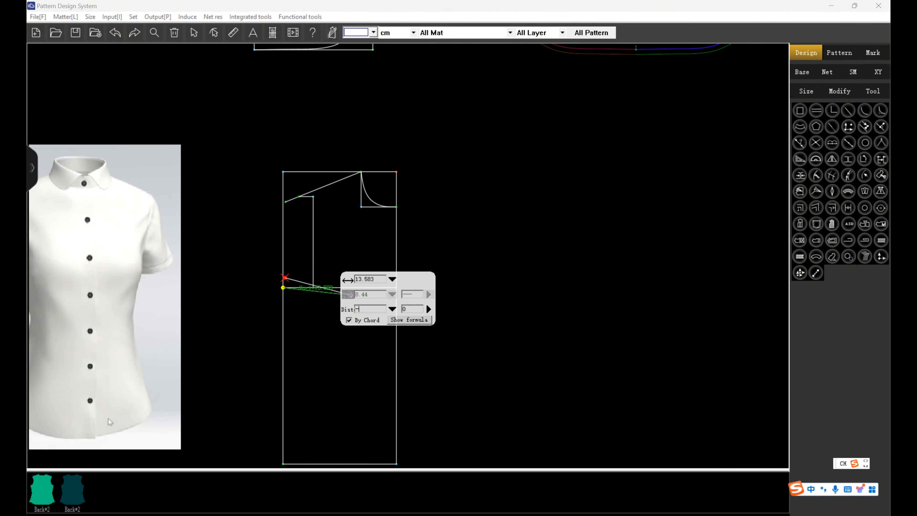
pyautogui.write('3')
pyautogui.press('Return')
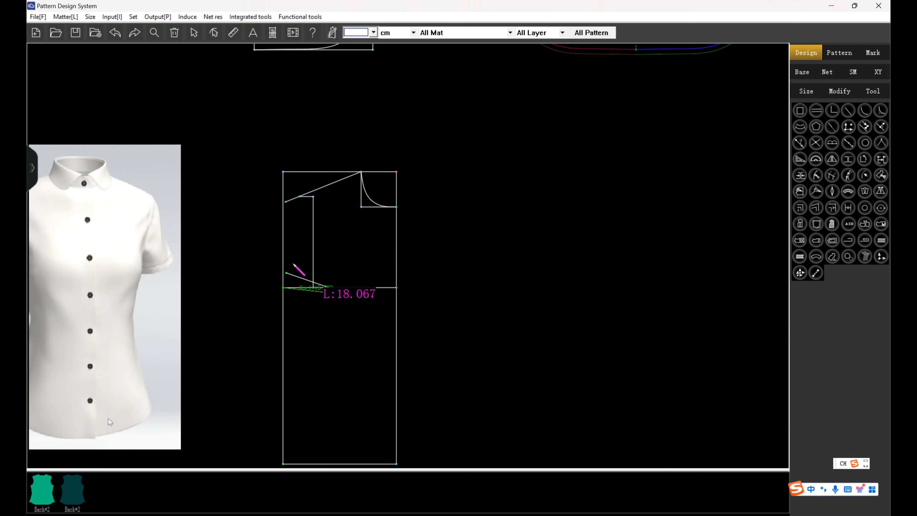
# Draw the front armhole curve from the shoulder point via the front-width line to the upper dart leg's end, and smooth its shape.
pyautogui.scroll(1, 300, 260)
pyautogui.click(301, 184)
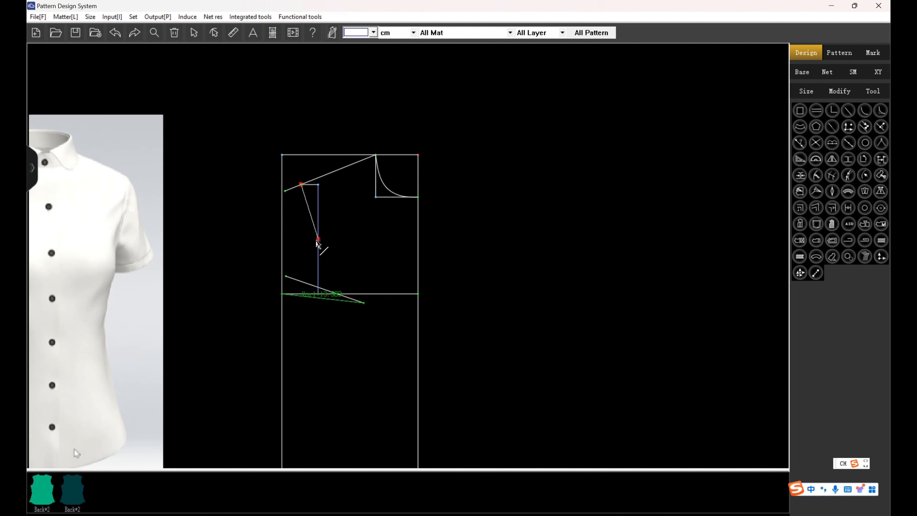
pyautogui.click(318, 245)
pyautogui.click(286, 277)
pyautogui.rightClick(286, 277)
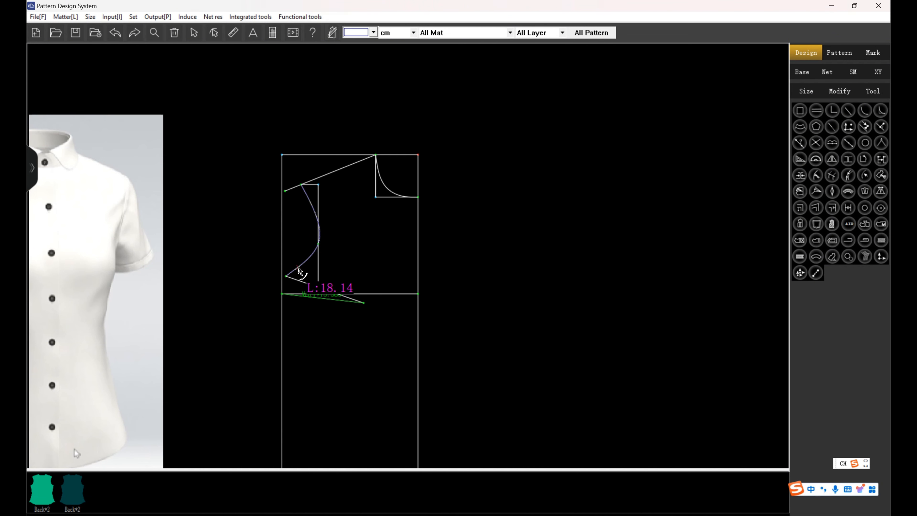
pyautogui.moveTo(300, 265); pyautogui.dragTo(305, 272)
pyautogui.moveTo(309, 202); pyautogui.dragTo(310, 201)
pyautogui.rightClick(310, 201)
# Add the front waist line parallel to the rectangle's top edge at the distance waistline.
pyautogui.scroll(-2, 377, 199)
pyautogui.scroll(1, 375, 242)
pyautogui.click(406, 148)
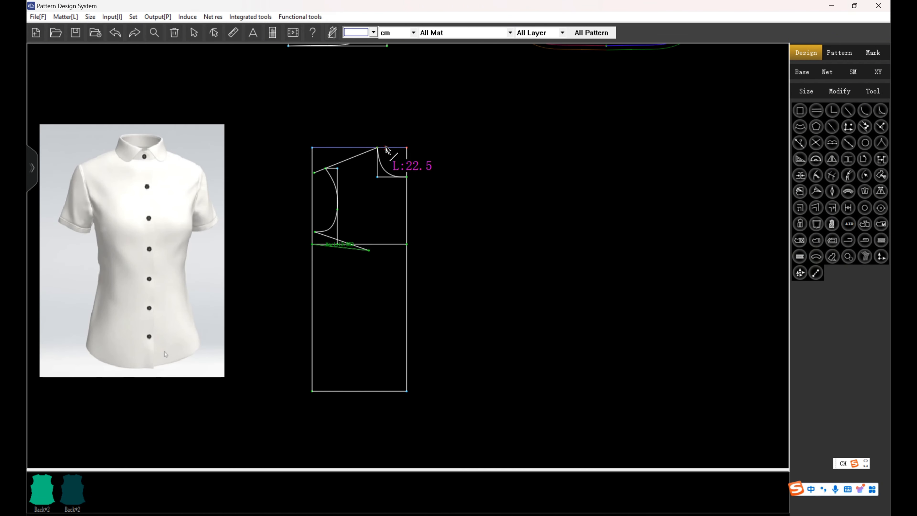
pyautogui.click(407, 307)
pyautogui.click(477, 329)
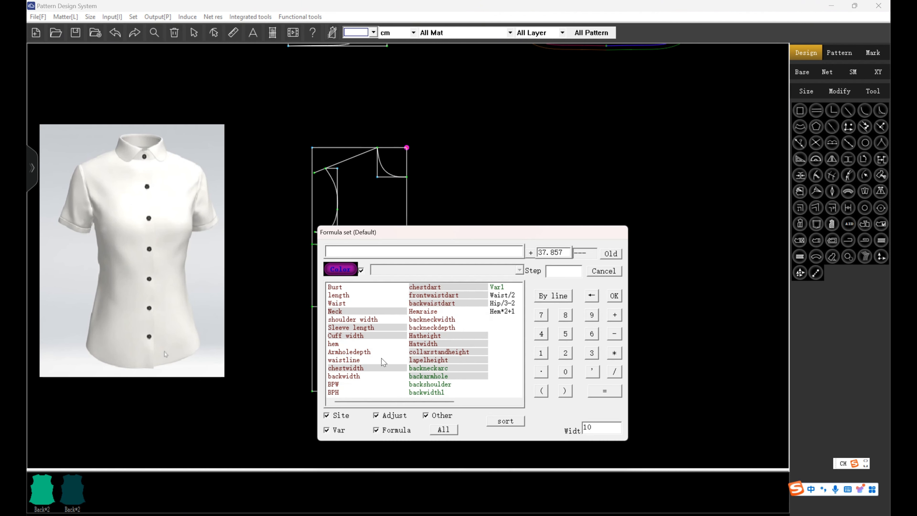
pyautogui.click(363, 361)
pyautogui.click(614, 297)
pyautogui.click(512, 245)
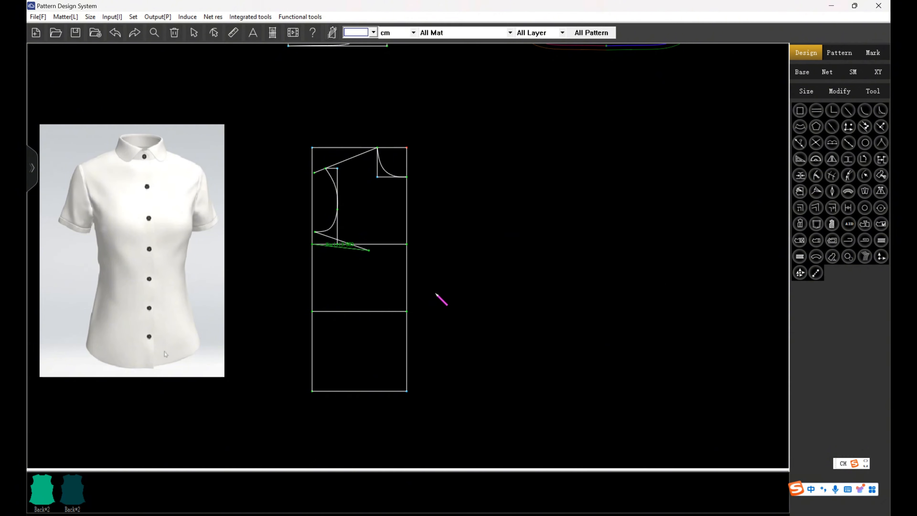
# Start the side seam curve at the armhole depth line's side end and pass it through the waist line at Waist/4+1 from the centre front.
pyautogui.click(311, 244)
pyautogui.click(477, 329)
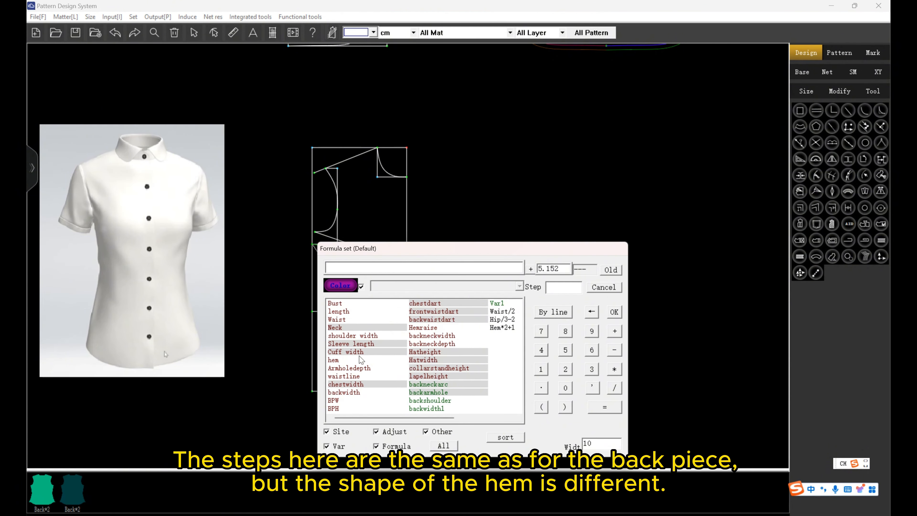
pyautogui.click(358, 320)
pyautogui.click(614, 387)
pyautogui.click(541, 350)
pyautogui.click(614, 331)
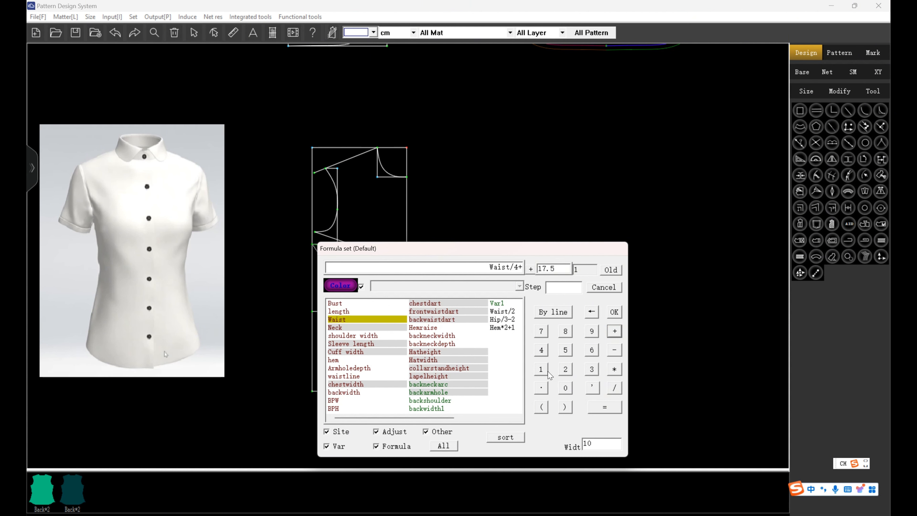
pyautogui.click(545, 370)
pyautogui.click(614, 312)
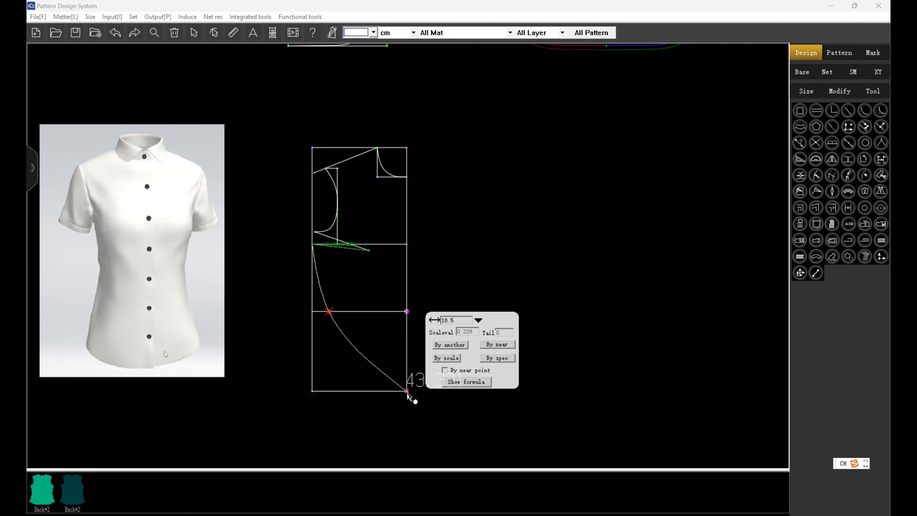
pyautogui.press('Return')
# End the side seam curve at hem/4 horizontally from the centre-front hem point and raised by Hemraise.
pyautogui.click(502, 403)
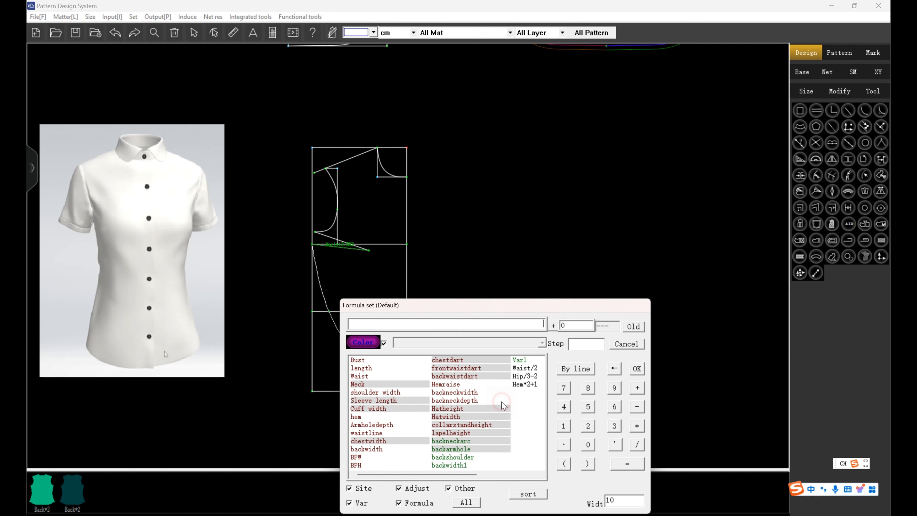
pyautogui.click(357, 417)
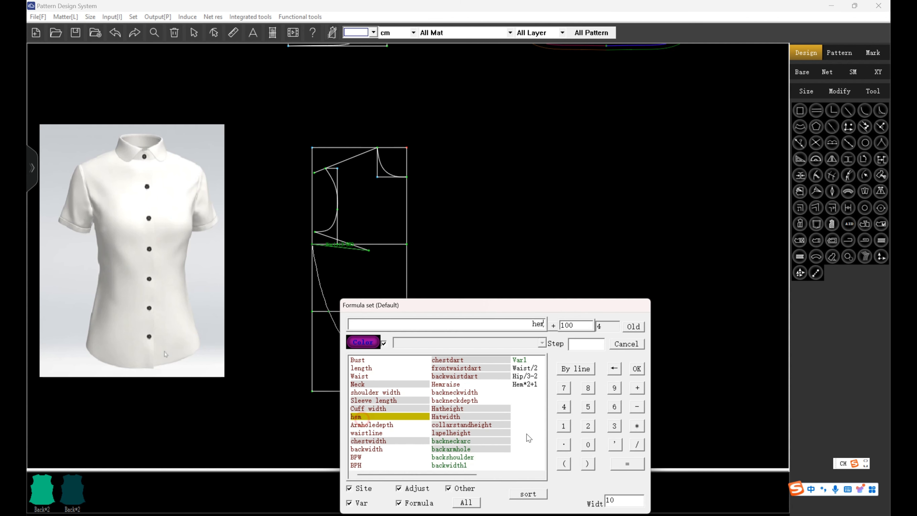
pyautogui.click(637, 444)
pyautogui.click(564, 407)
pyautogui.click(637, 368)
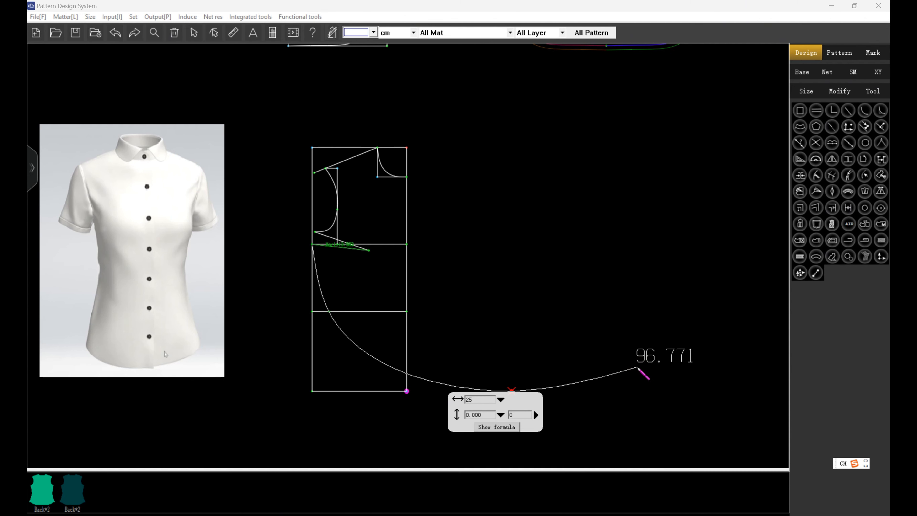
pyautogui.click(500, 399)
pyautogui.moveTo(570, 310); pyautogui.dragTo(738, 129)
pyautogui.click(722, 145)
pyautogui.click(805, 188)
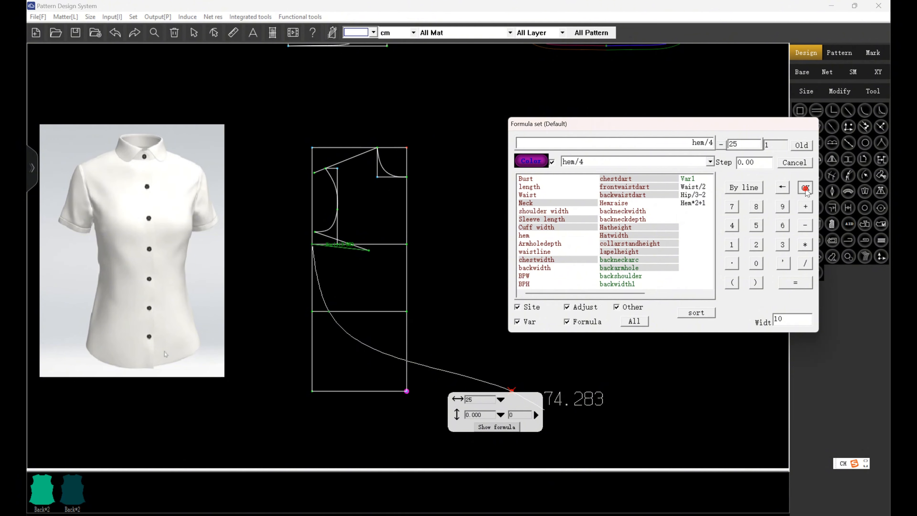
pyautogui.click(501, 414)
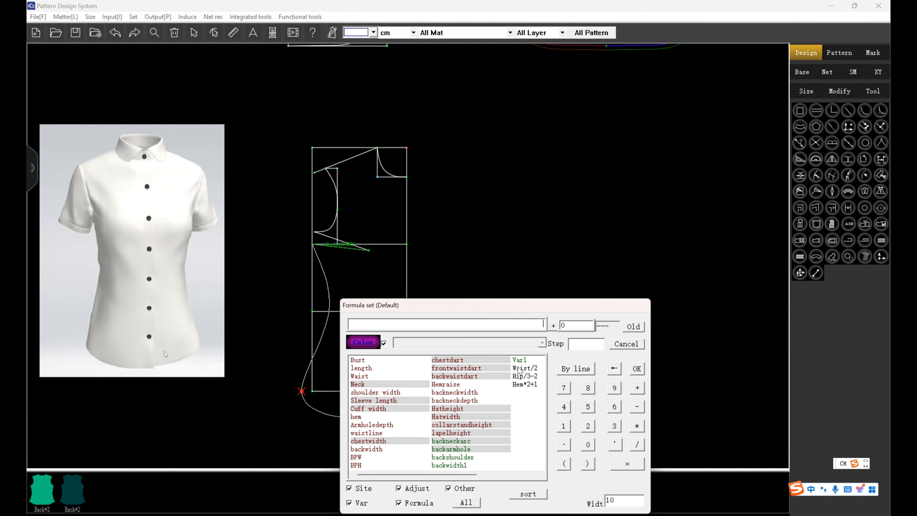
pyautogui.click(456, 384)
pyautogui.click(636, 368)
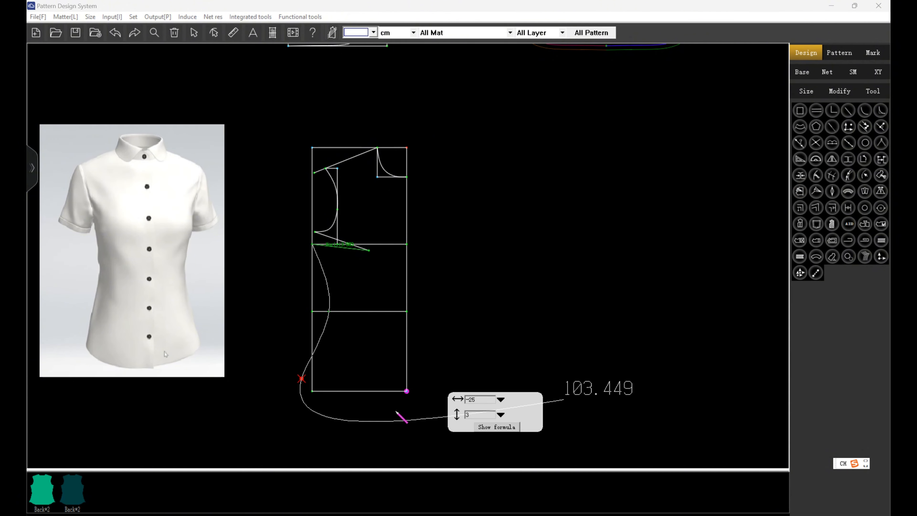
pyautogui.rightClick(306, 415)
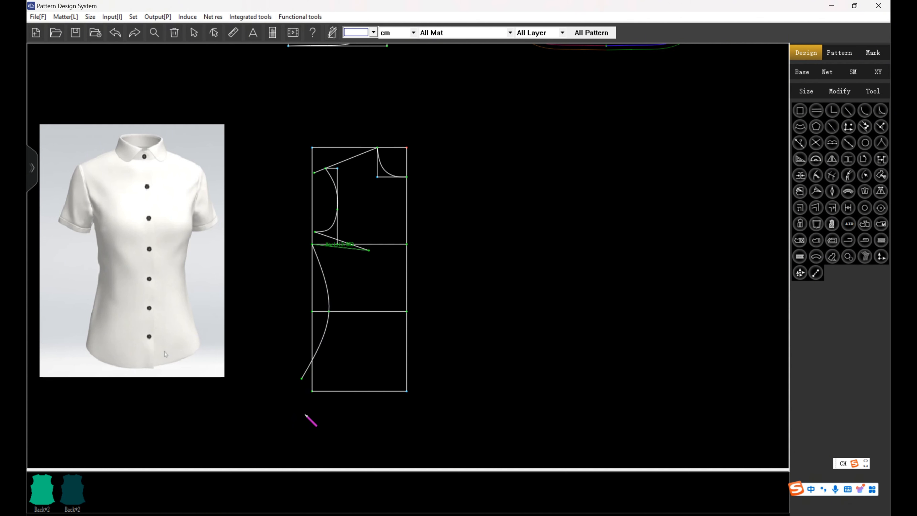
# Draw the front hem line from the centre-front hem point to the side seam end and bend it into a curve.
pyautogui.click(407, 391)
pyautogui.click(302, 378)
pyautogui.rightClick(363, 369)
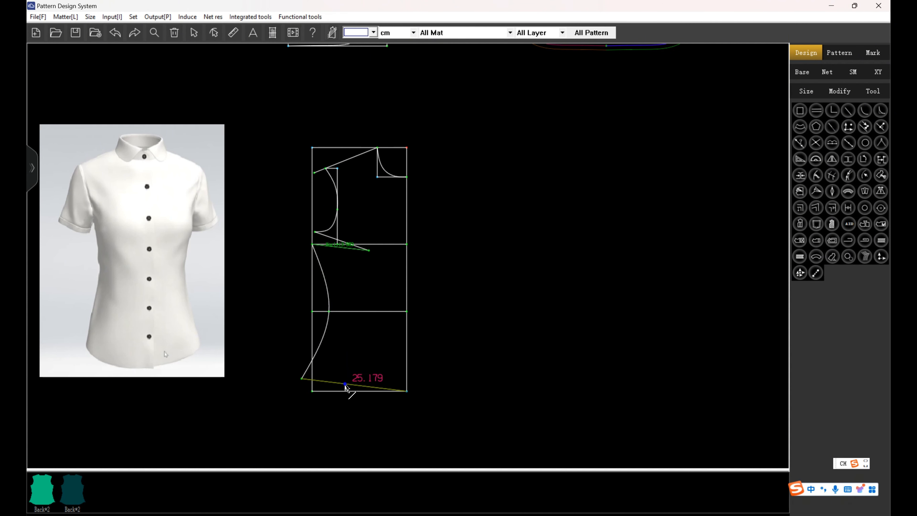
pyautogui.click(354, 385)
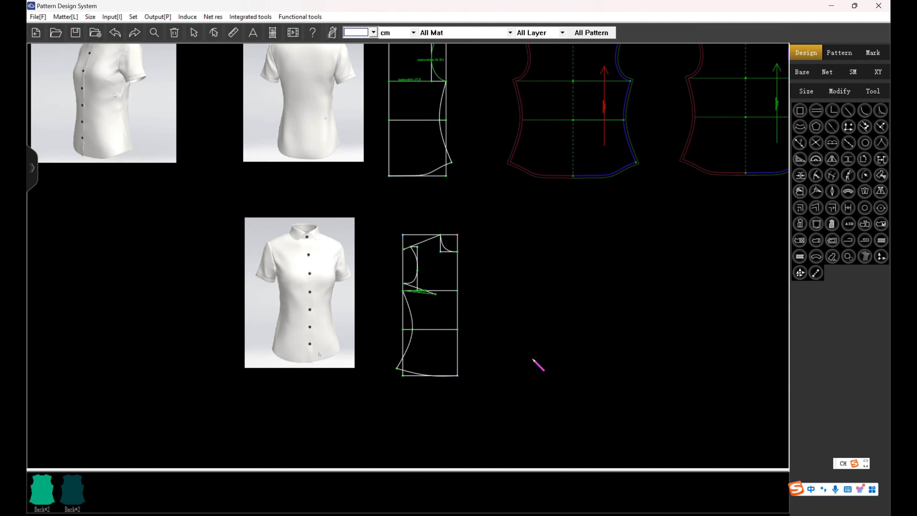
# Check the front length against the back, and move the front pattern's bottom edge down about 3.3 cm.
pyautogui.scroll(-1, 538, 365)
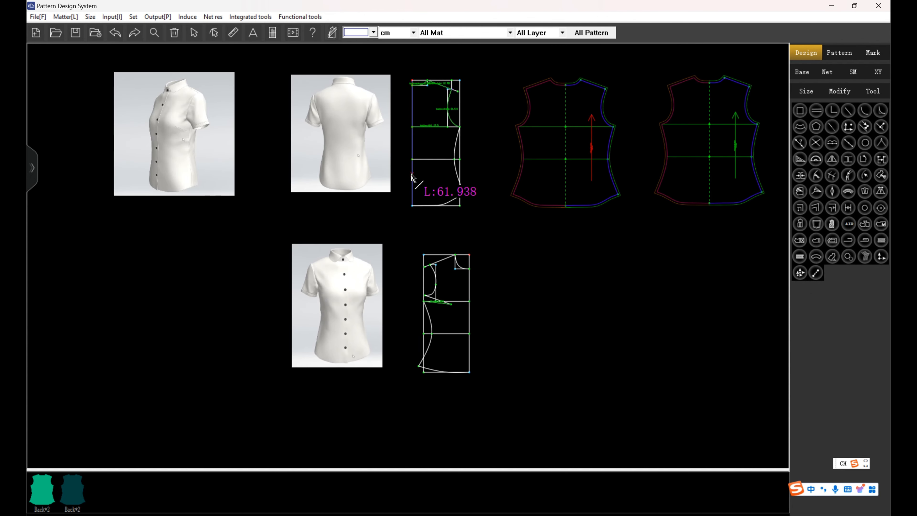
pyautogui.click(469, 317)
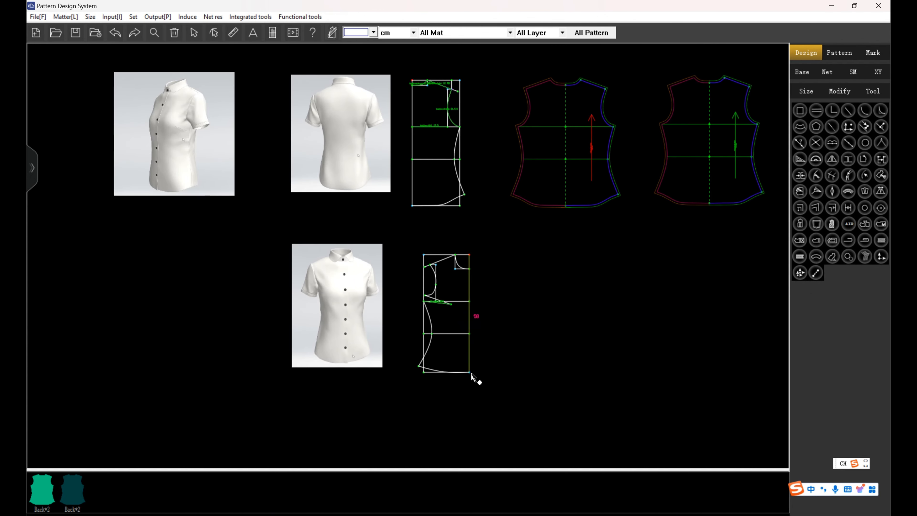
pyautogui.scroll(1, 477, 356)
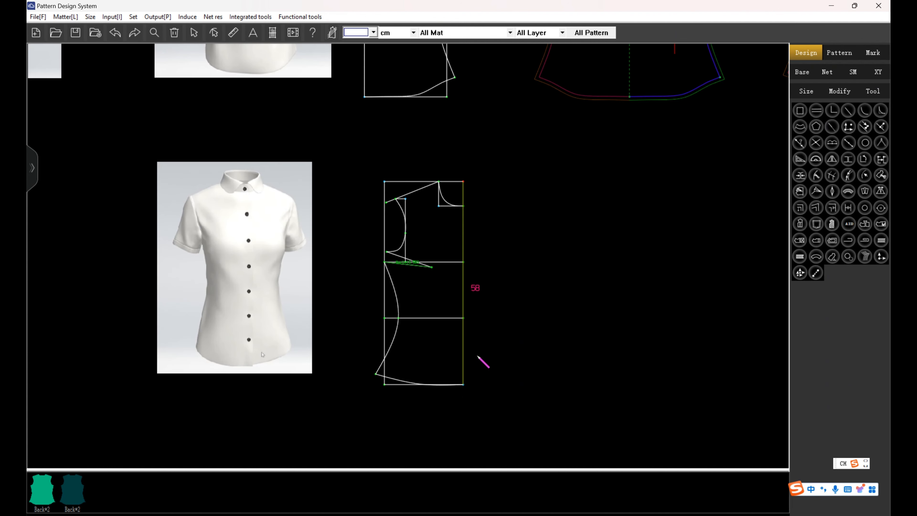
pyautogui.click(385, 387)
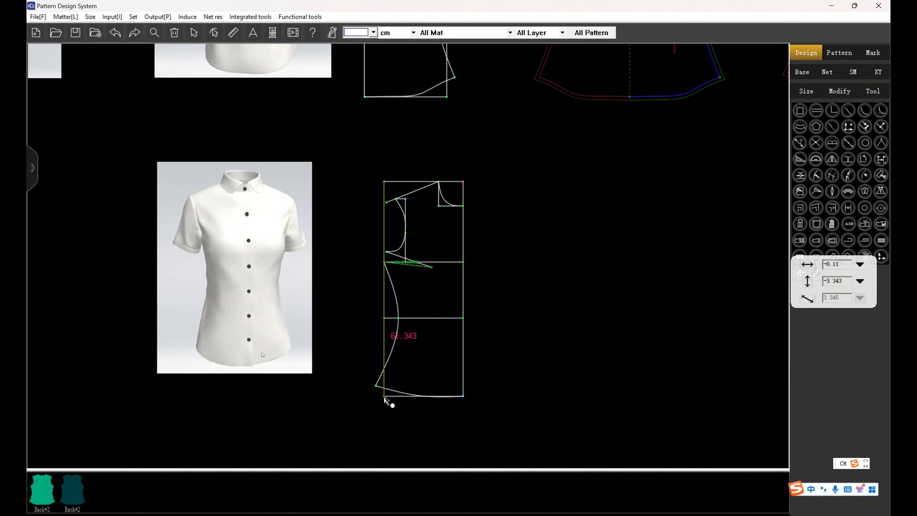
pyautogui.rightClick(407, 369)
# Raise the side end of the front hem about 2.9 cm and reshape the hem curve.
pyautogui.rightClick(390, 391)
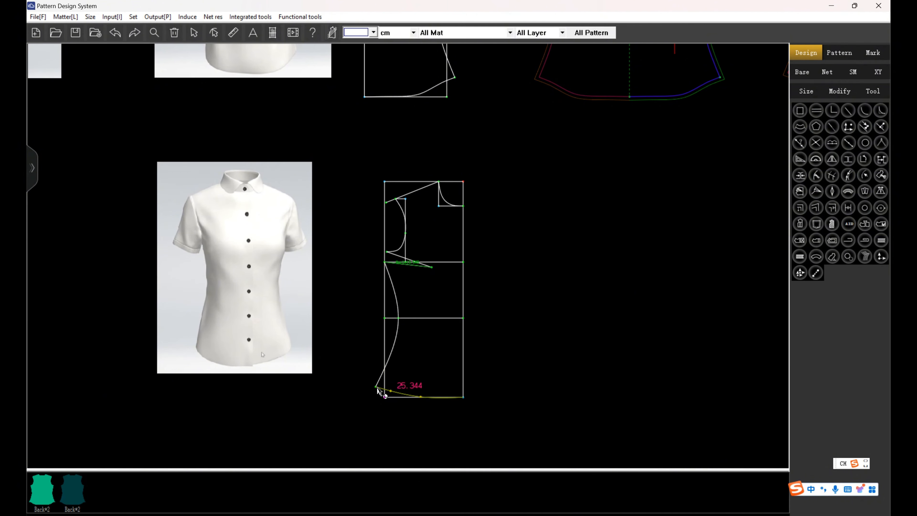
pyautogui.moveTo(376, 386); pyautogui.dragTo(377, 377)
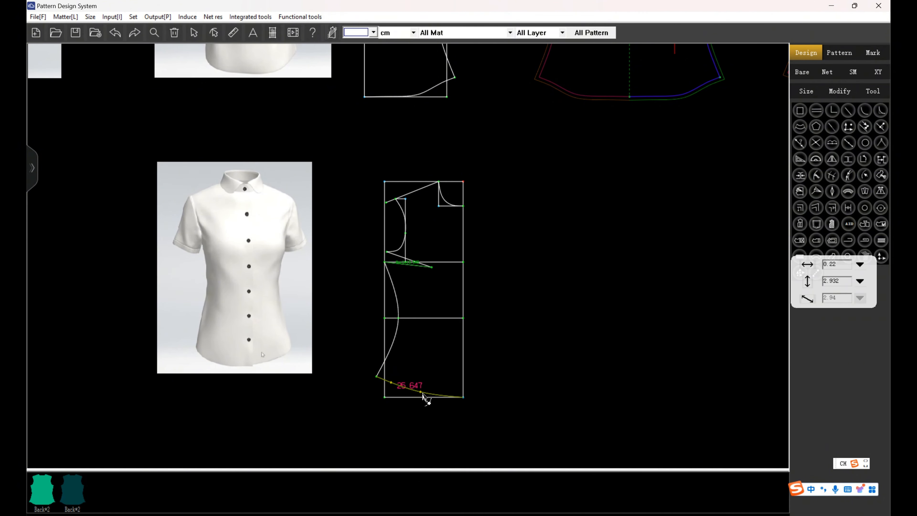
pyautogui.rightClick(426, 383)
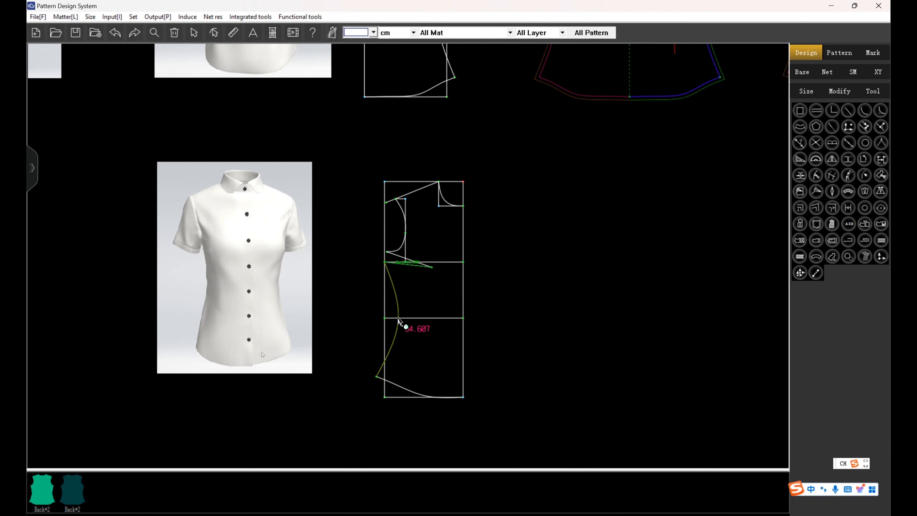
# Reshape the front side seam curve at the waist and between the waist and hem.
pyautogui.moveTo(399, 321); pyautogui.dragTo(396, 320)
pyautogui.rightClick(405, 277)
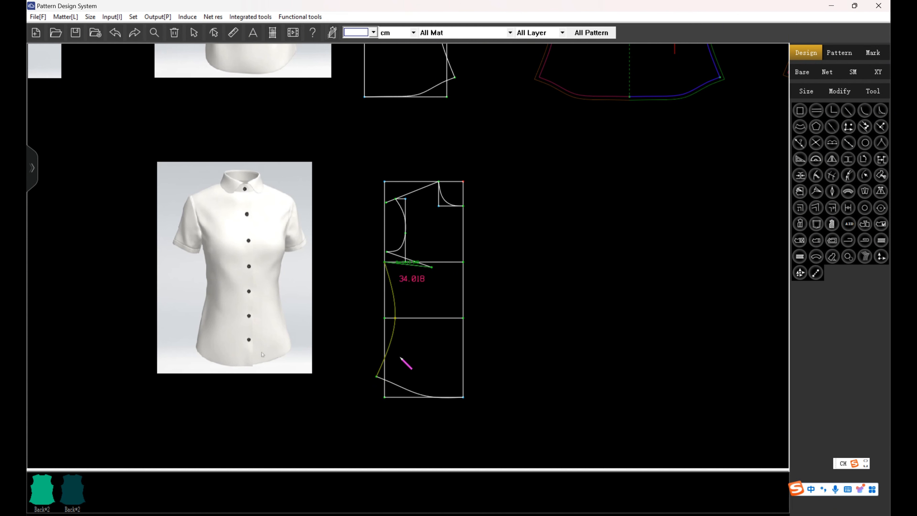
pyautogui.rightClick(390, 350)
pyautogui.scroll(-1, 421, 352)
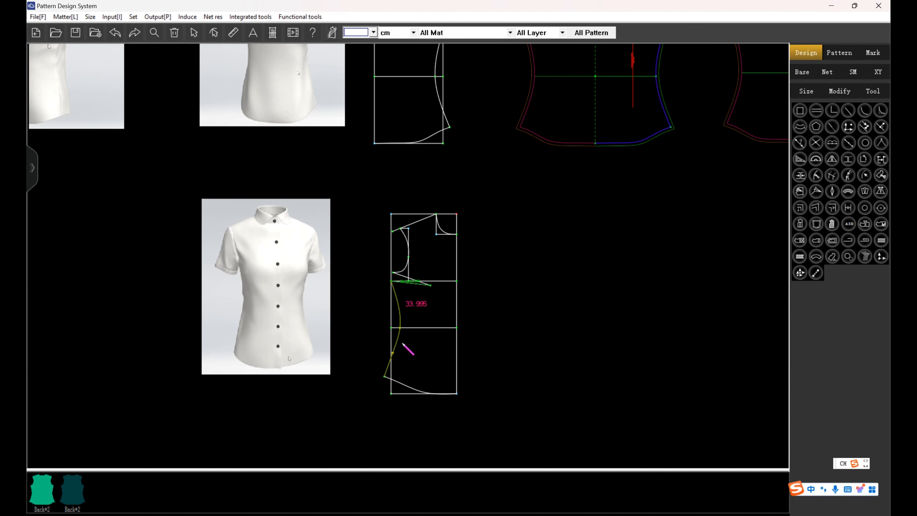
# Shift the hem end of the front side seam vertically by about 0.55 cm.
pyautogui.scroll(1, 404, 346)
pyautogui.moveTo(371, 415); pyautogui.dragTo(373, 408)
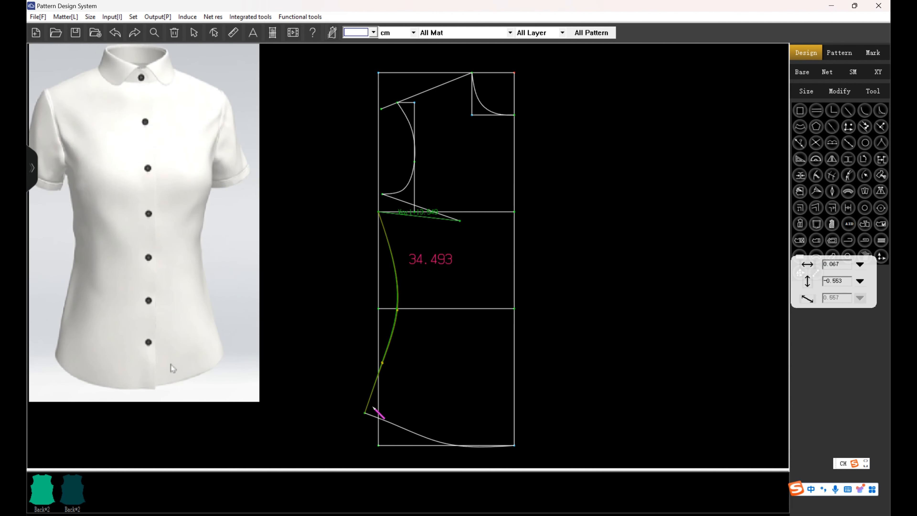
pyautogui.rightClick(404, 378)
pyautogui.scroll(-5, 407, 394)
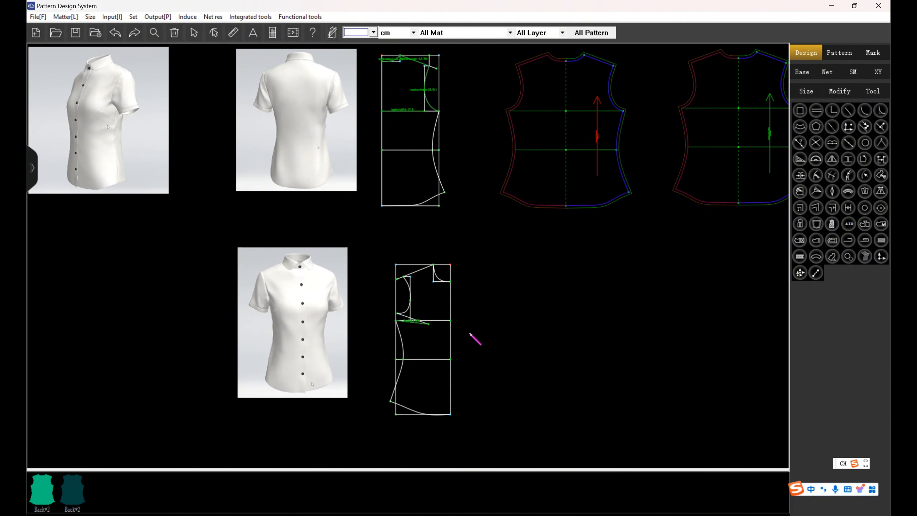
pyautogui.scroll(-2, 470, 333)
pyautogui.scroll(2, 486, 321)
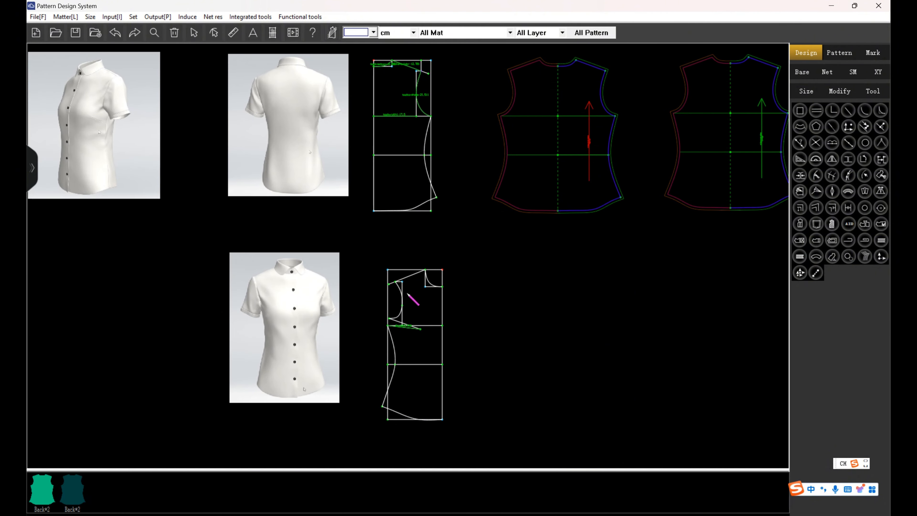
pyautogui.scroll(1, 436, 308)
pyautogui.click(444, 280)
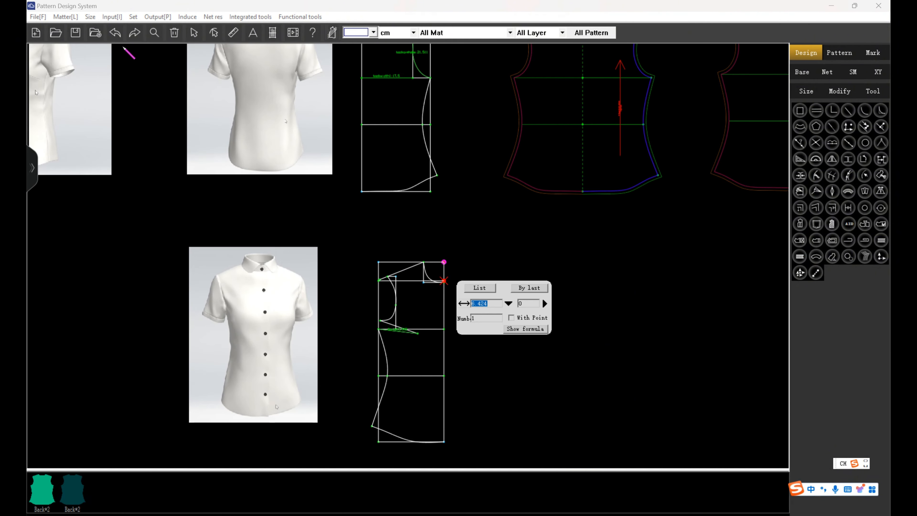
pyautogui.click(115, 33)
# Extend the front neck line outward past the centre front and draw the vertical placket edge from there to the hem.
pyautogui.scroll(-2, 309, 197)
pyautogui.scroll(2, 383, 257)
pyautogui.scroll(2, 364, 244)
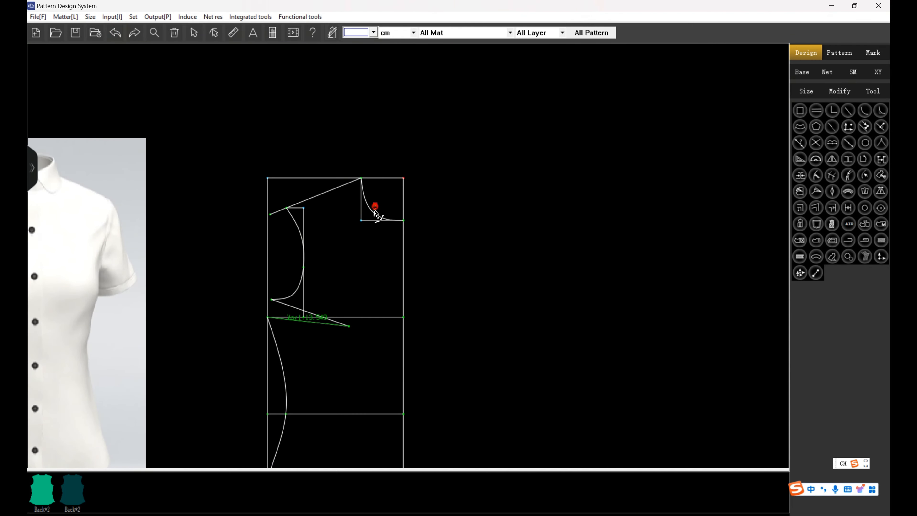
pyautogui.click(413, 220)
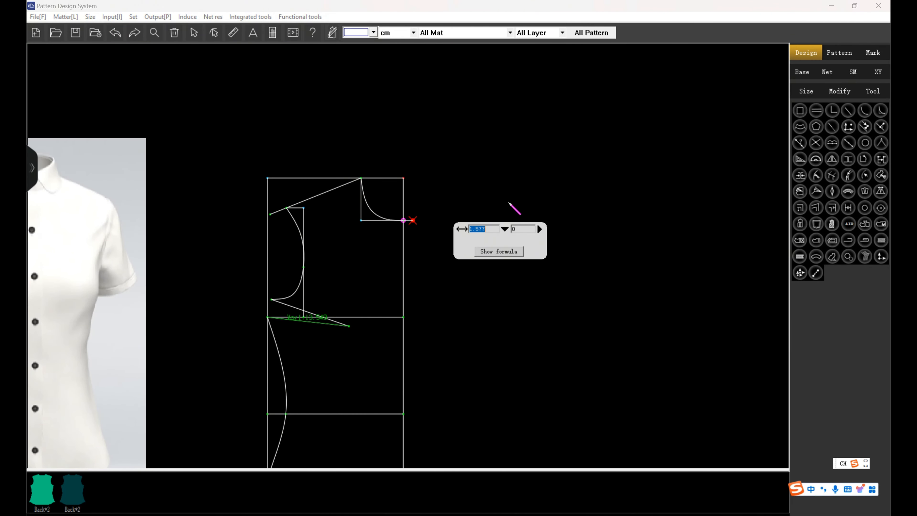
pyautogui.press('Escape')
pyautogui.scroll(-2, 430, 185)
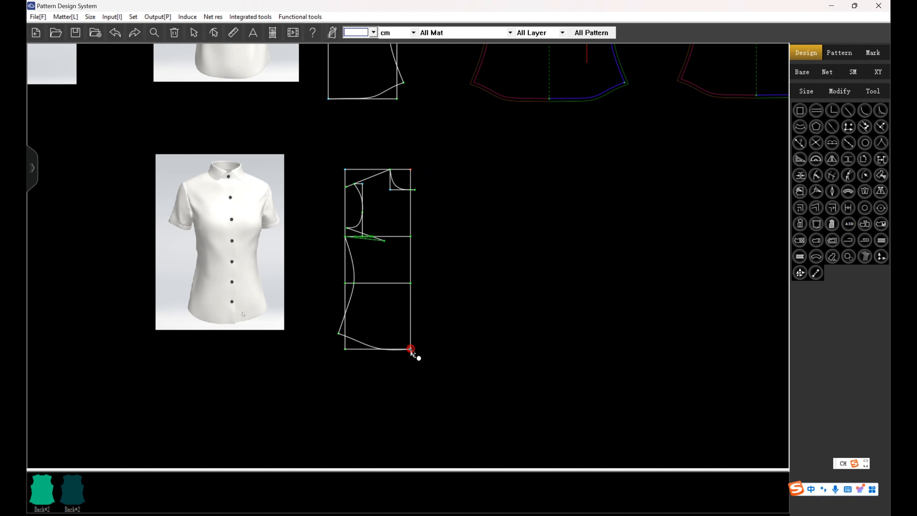
pyautogui.scroll(2, 417, 201)
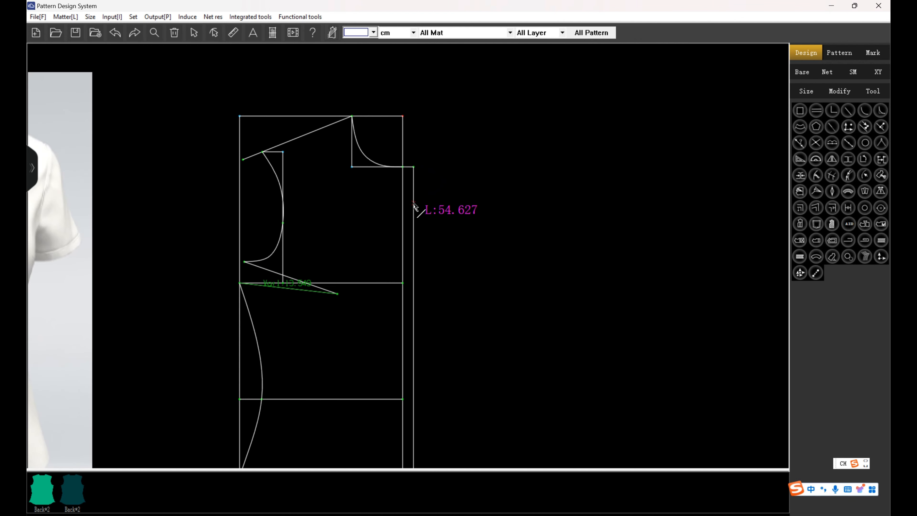
# Draw a second vertical placket line 1.5 cm inside the centre front, from the neck line to the hem.
pyautogui.click(380, 168)
pyautogui.write('-1.5')
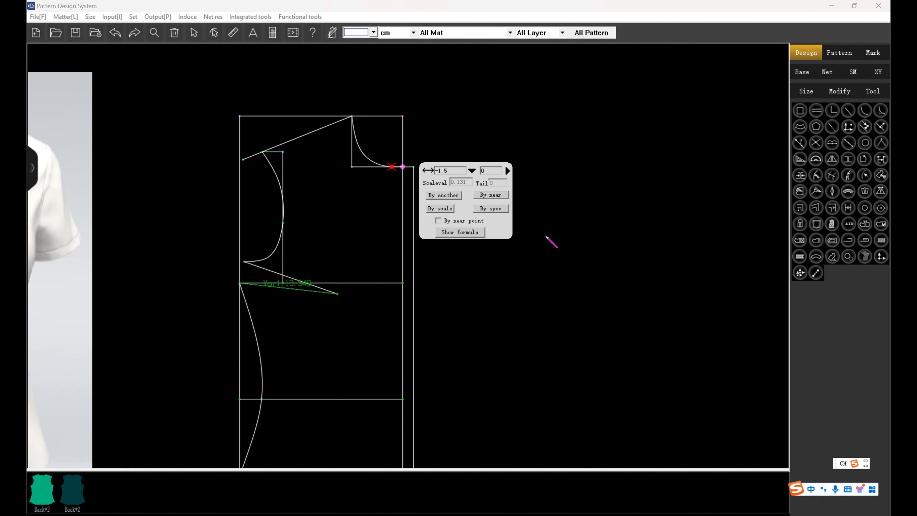
pyautogui.press('Return')
pyautogui.scroll(-2, 399, 155)
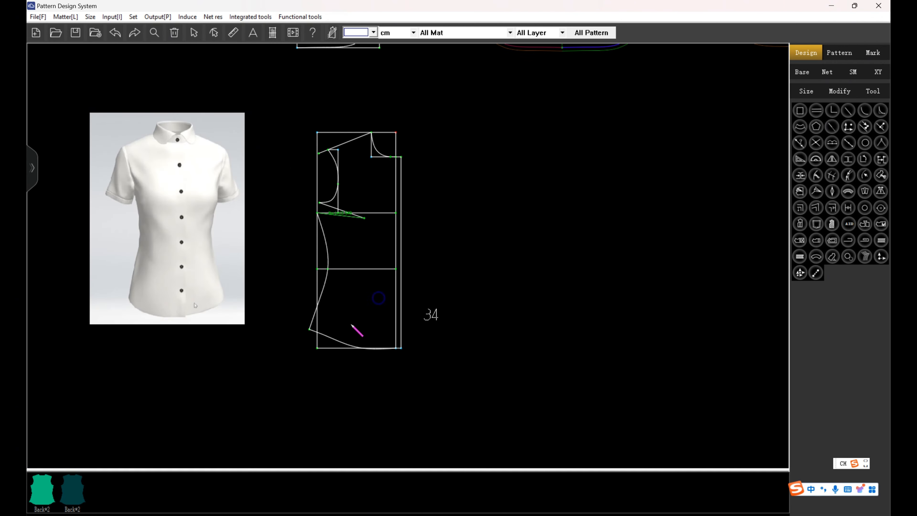
pyautogui.scroll(-2, 485, 207)
pyautogui.scroll(2, 476, 188)
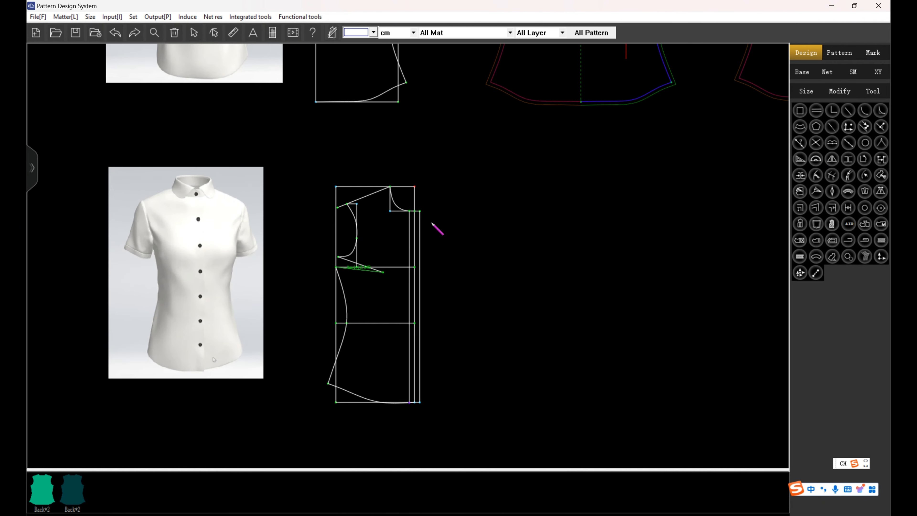
# Select the front's shoulder, neckline, neck extension, placket edge, hem and side seam as the pattern piece outline.
pyautogui.click(363, 195)
pyautogui.click(396, 202)
pyautogui.scroll(3, 427, 213)
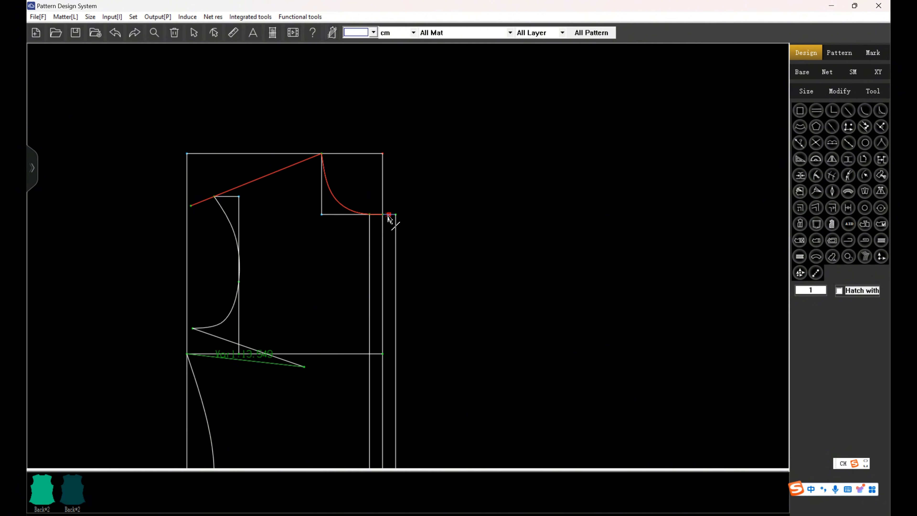
pyautogui.click(389, 214)
pyautogui.click(396, 245)
pyautogui.scroll(-2, 436, 349)
pyautogui.scroll(4, 405, 351)
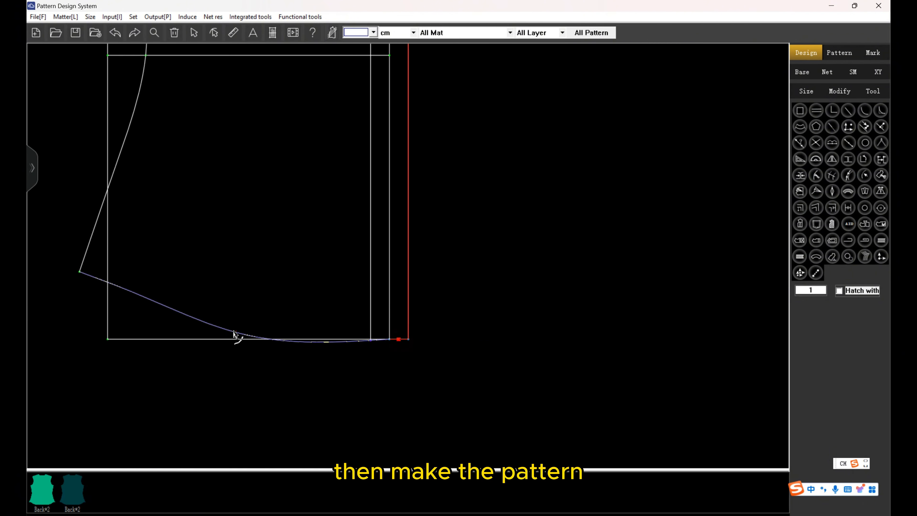
pyautogui.click(225, 331)
pyautogui.scroll(-3, 279, 450)
pyautogui.click(197, 245)
# Add both bust dart legs and the armhole curve to the front piece outline and complete the outline selection.
pyautogui.scroll(-4, 252, 323)
pyautogui.scroll(5, 247, 234)
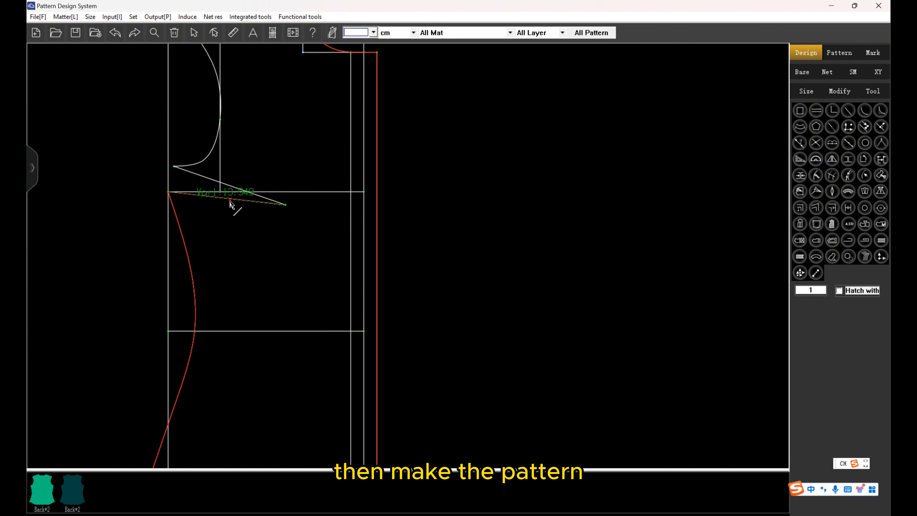
pyautogui.click(229, 198)
pyautogui.click(235, 186)
pyautogui.click(212, 147)
pyautogui.scroll(-3, 262, 199)
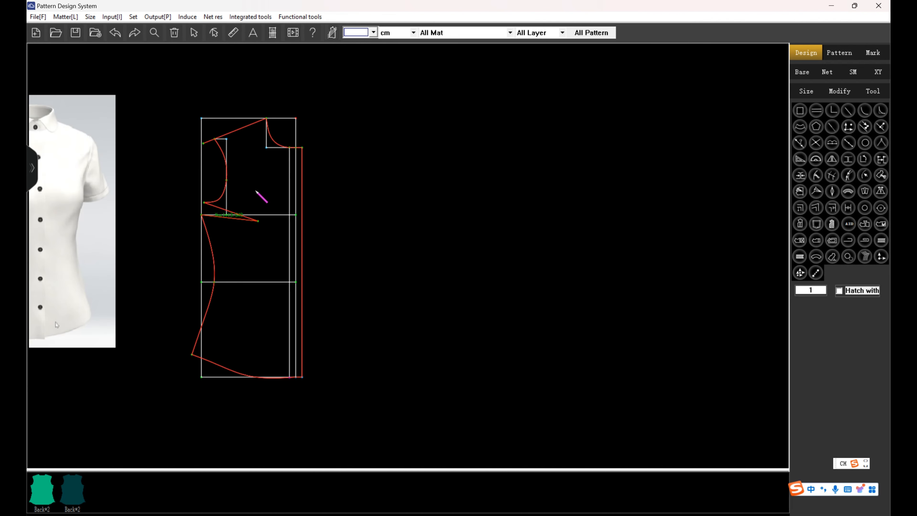
pyautogui.rightClick(255, 192)
# Include the bust, waist, centre-front and inner placket lines in the front piece and open its pattern settings.
pyautogui.click(276, 164)
pyautogui.moveTo(271, 190); pyautogui.dragTo(299, 309)
pyautogui.rightClick(433, 244)
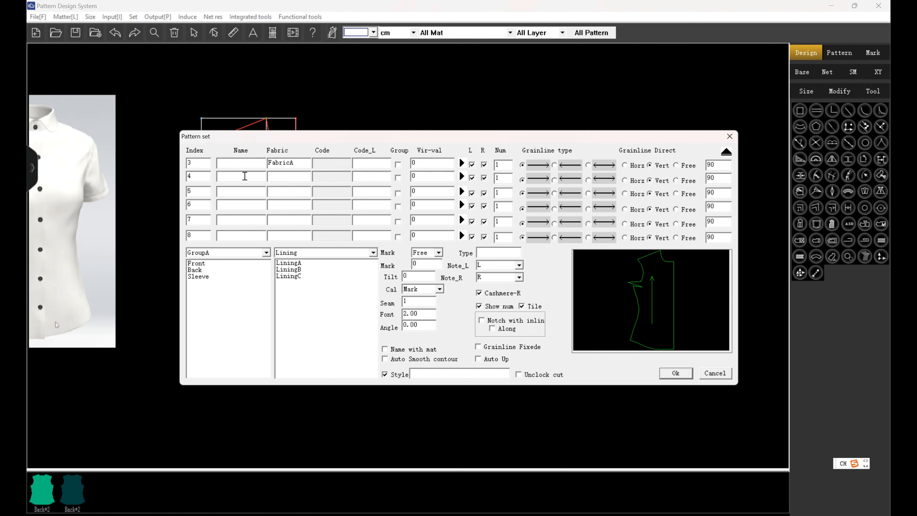
# Name the piece Front, set its seam allowance to 1, add a LiningB version and generate the pieces.
pyautogui.click(243, 164)
pyautogui.click(227, 264)
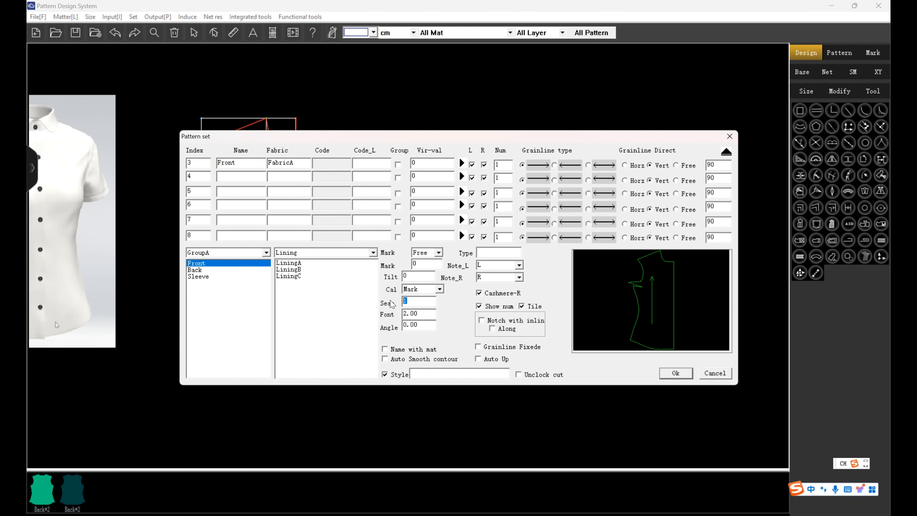
pyautogui.write('1')
pyautogui.click(293, 270)
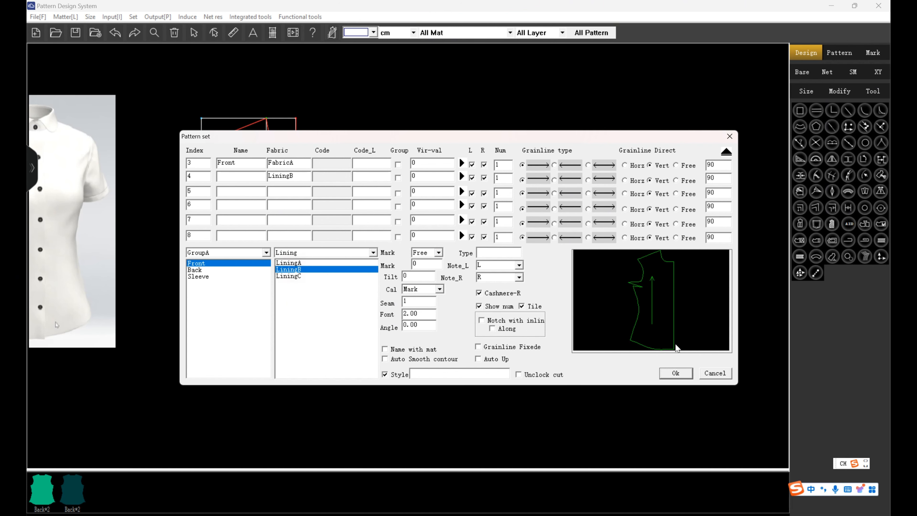
pyautogui.click(675, 373)
pyautogui.scroll(3, 447, 230)
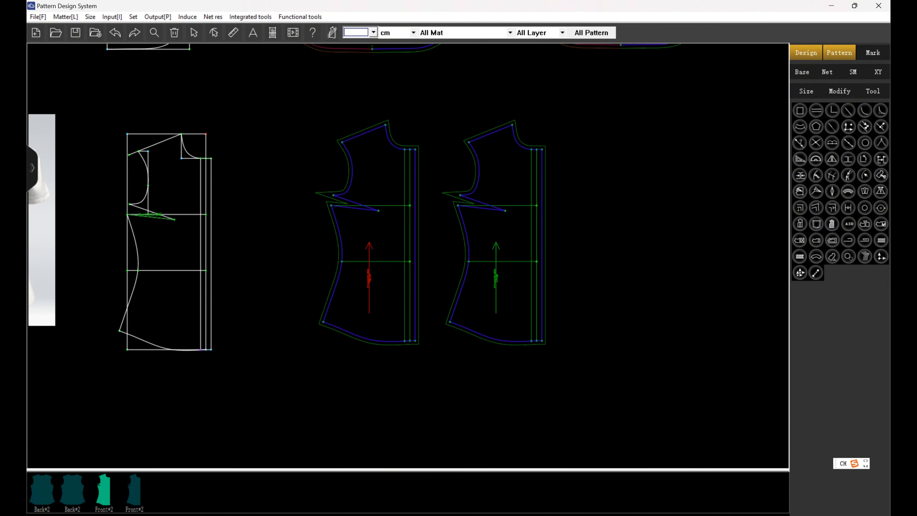
# Set the seam allowance of the lower bust dart leg to 0 on both front pieces.
pyautogui.click(352, 203)
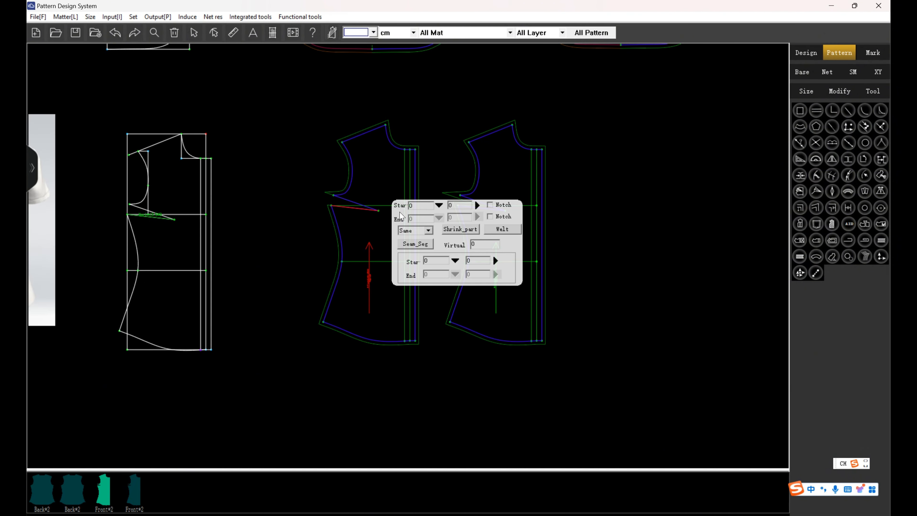
pyautogui.click(483, 207)
pyautogui.scroll(1, 614, 180)
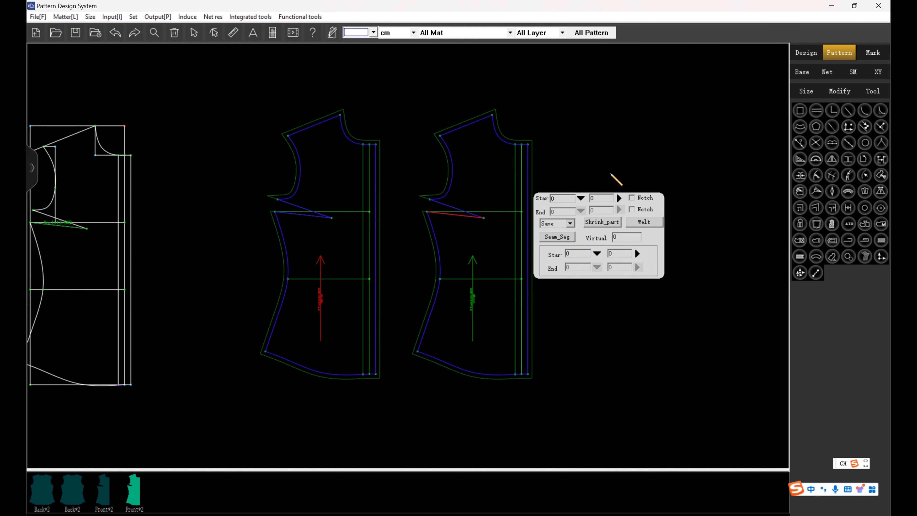
pyautogui.rightClick(611, 174)
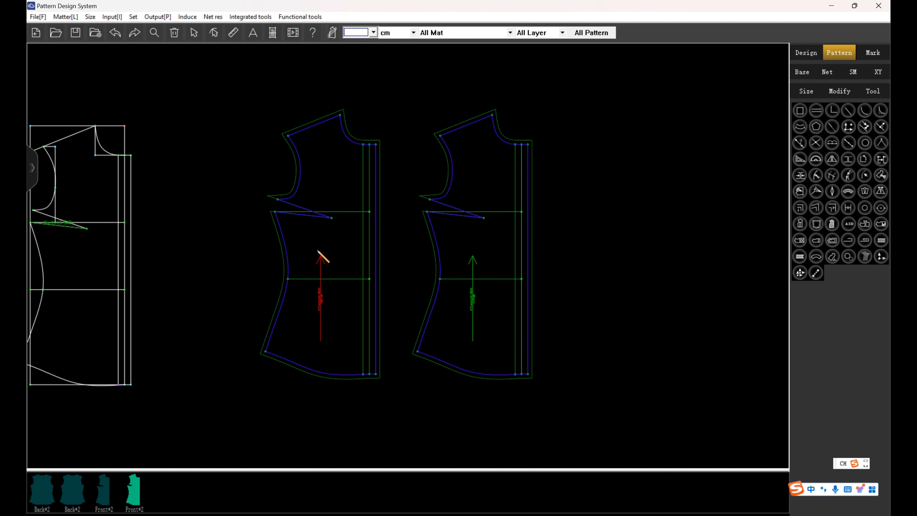
pyautogui.scroll(-4, 523, 266)
pyautogui.scroll(1, 561, 268)
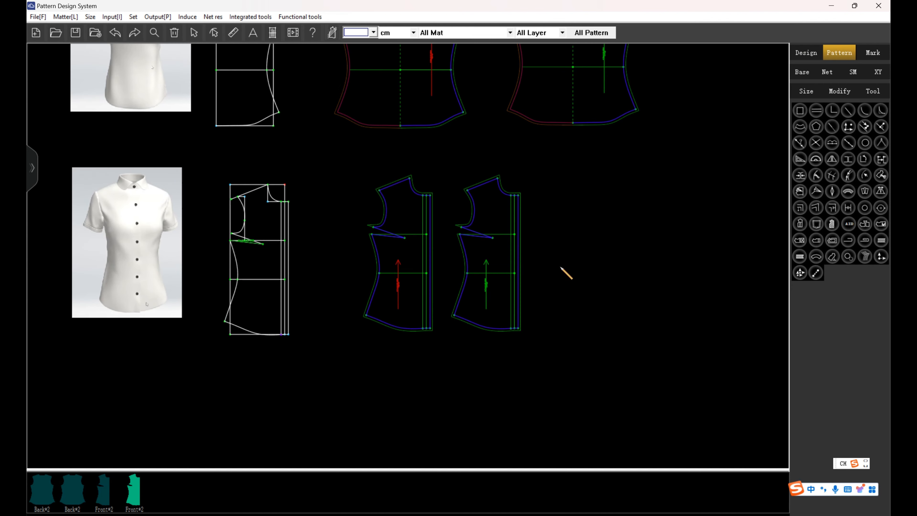
# Delete the second generated front piece.
pyautogui.click(808, 57)
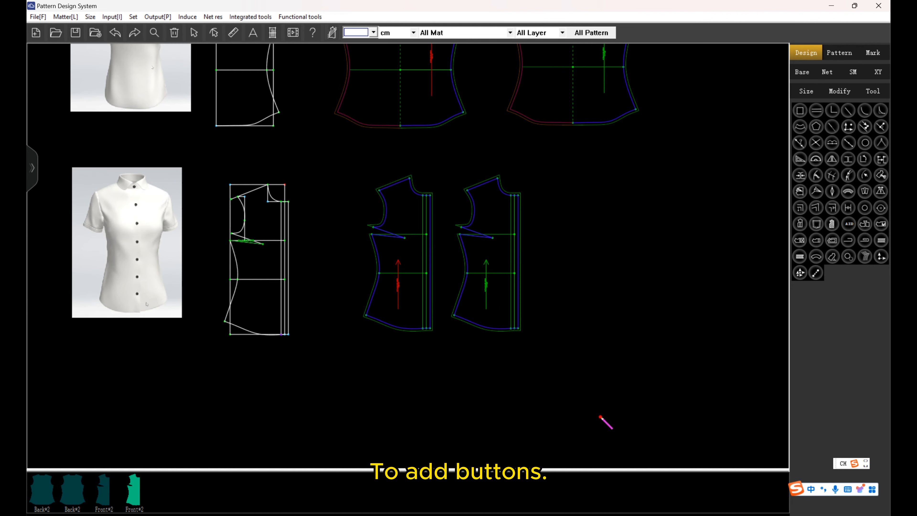
pyautogui.moveTo(606, 421); pyautogui.dragTo(437, 159)
pyautogui.press('Delete')
# Mark the first button point near the neckline on the centre-front line and the last one 8 cm above the hem.
pyautogui.scroll(3, 443, 280)
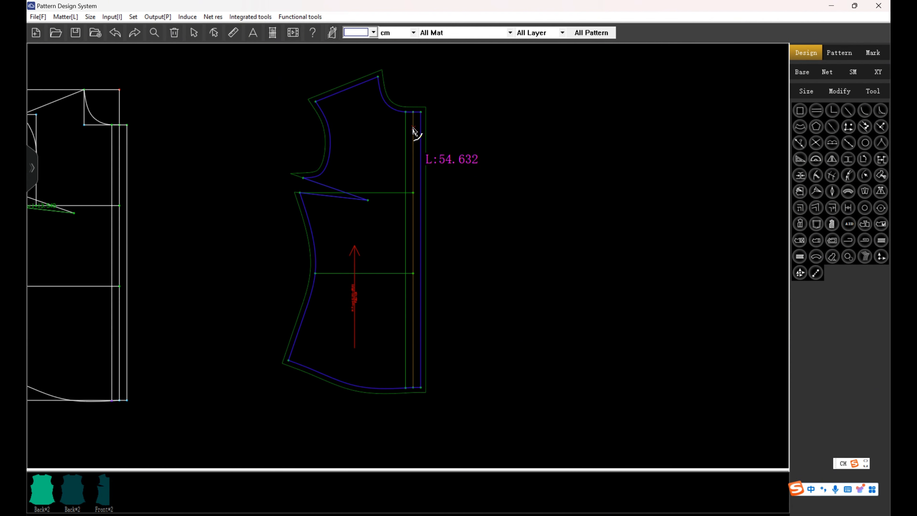
pyautogui.click(414, 128)
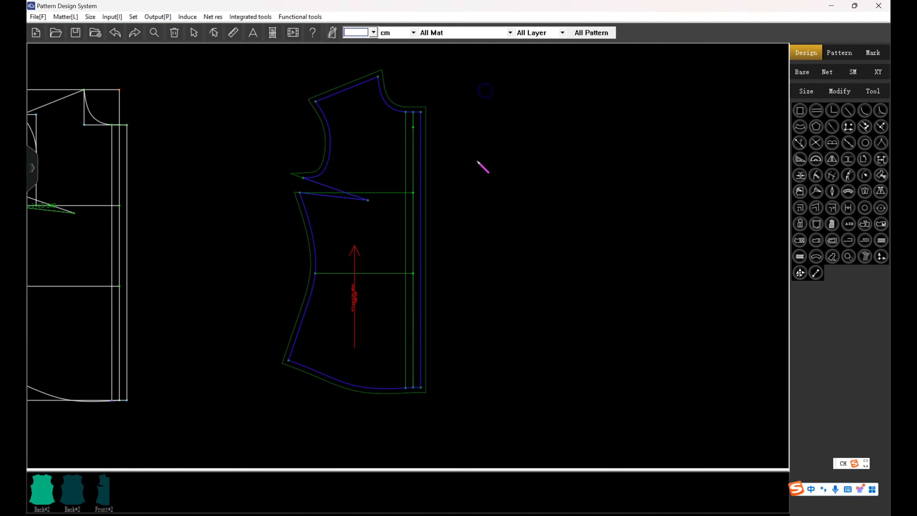
pyautogui.click(414, 350)
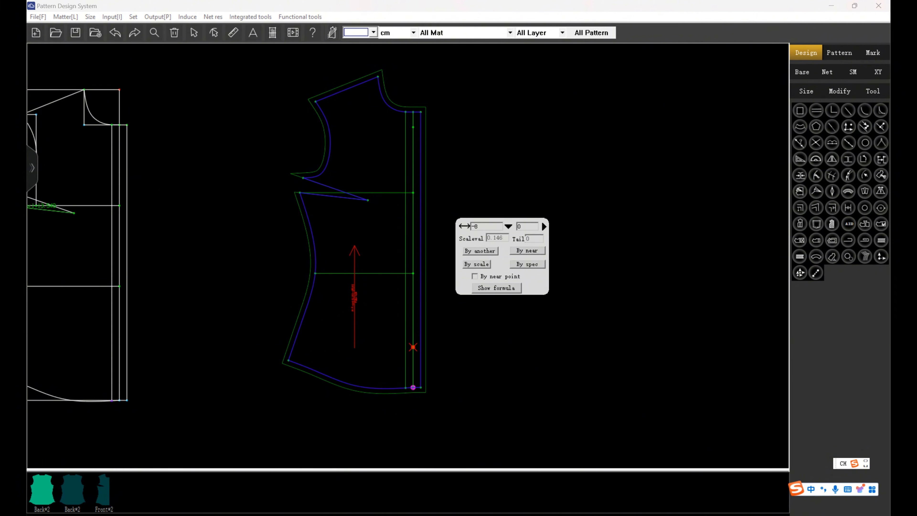
pyautogui.press('Return')
# Place a row of 6 circular button marks, length 1.5, between the two marked centre-front points.
pyautogui.click(876, 212)
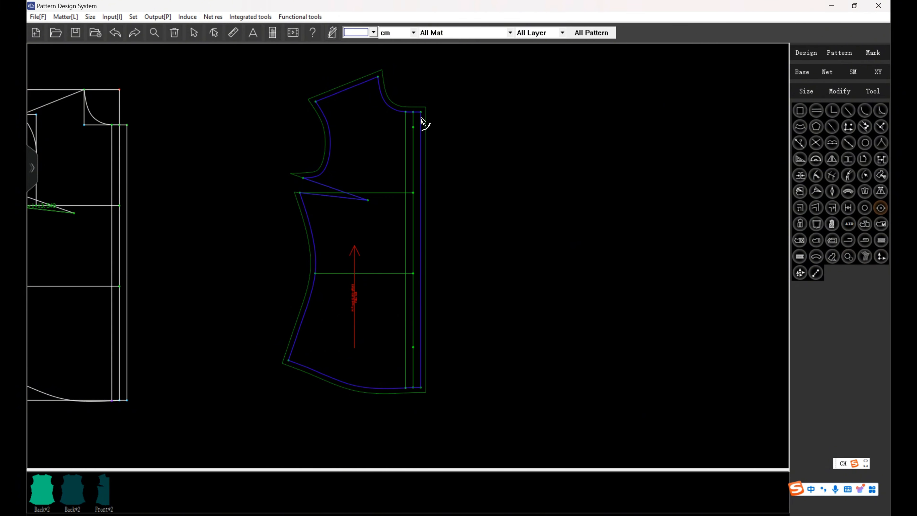
pyautogui.click(413, 127)
pyautogui.click(414, 347)
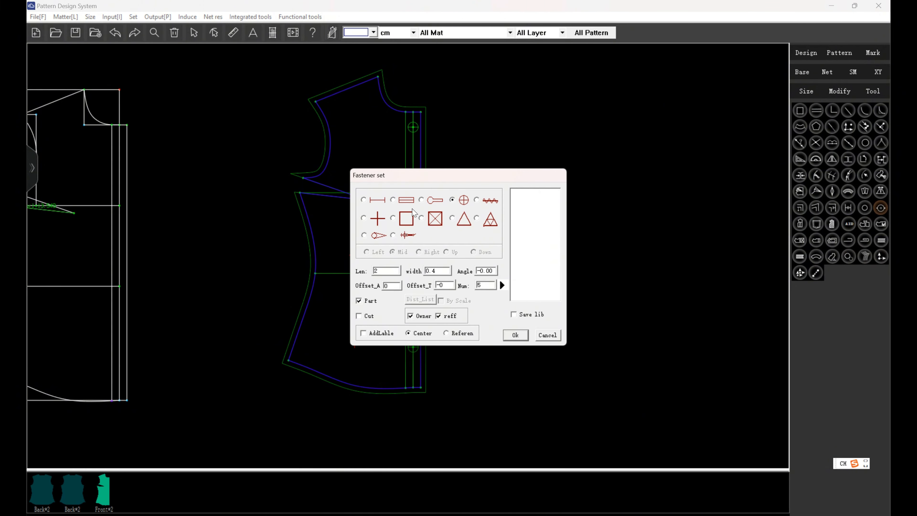
pyautogui.moveTo(449, 175); pyautogui.dragTo(588, 151)
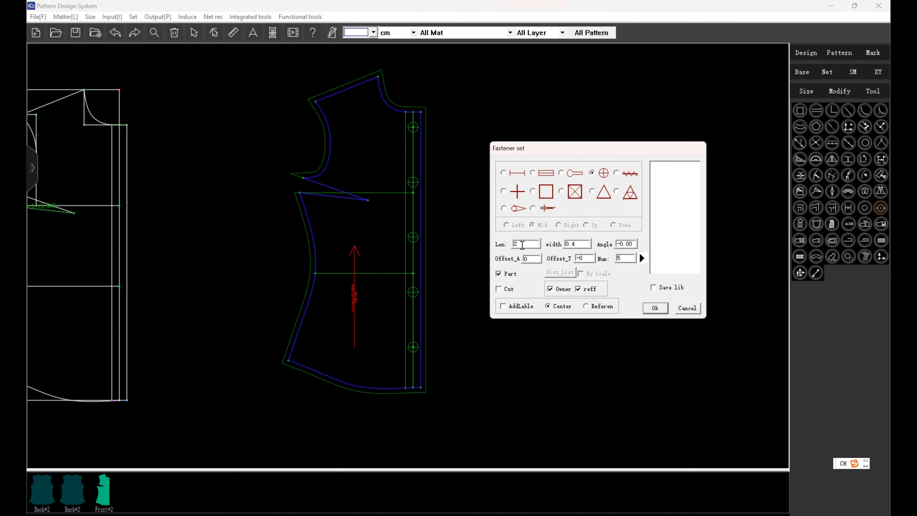
pyautogui.moveTo(624, 258); pyautogui.dragTo(601, 257)
pyautogui.write('6')
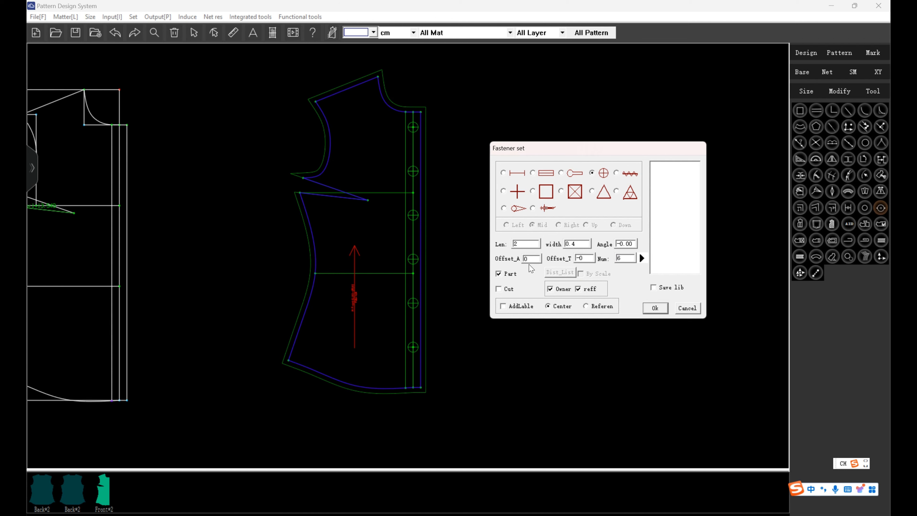
pyautogui.moveTo(524, 244); pyautogui.dragTo(514, 245)
pyautogui.write('1.5')
pyautogui.click(655, 308)
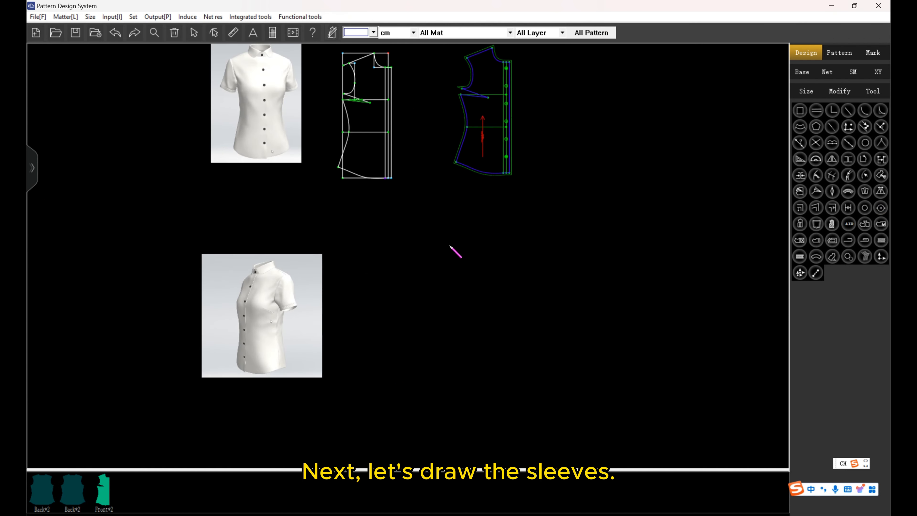
pyautogui.scroll(2, 450, 251)
pyautogui.scroll(-3, 451, 250)
pyautogui.scroll(3, 379, 138)
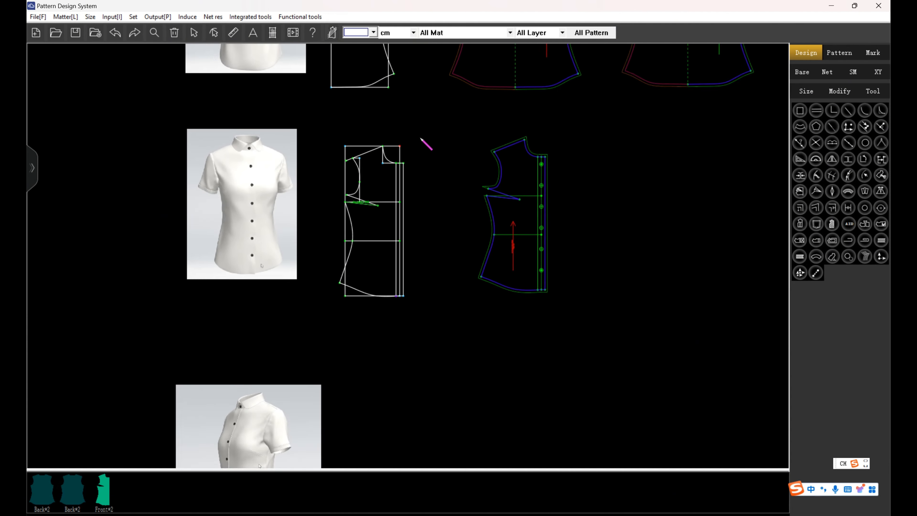
pyautogui.click(230, 39)
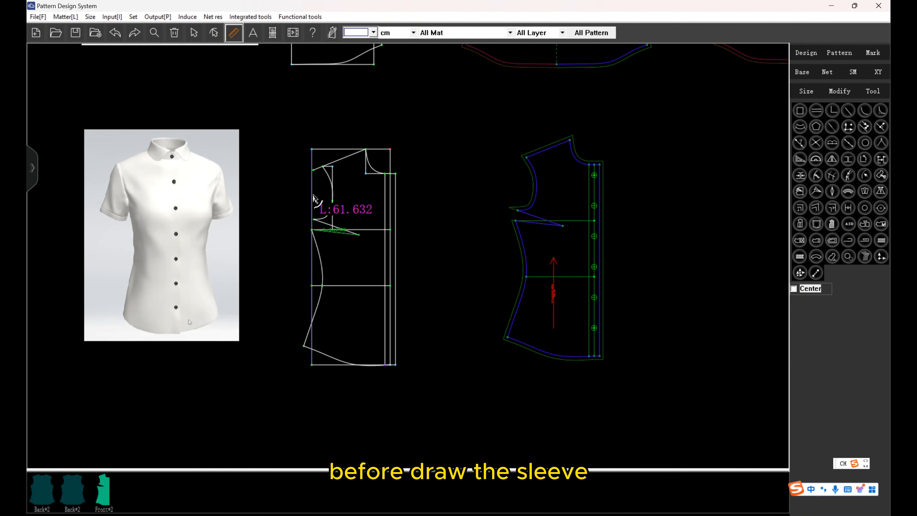
pyautogui.click(327, 216)
pyautogui.rightClick(327, 216)
pyautogui.click(612, 451)
pyautogui.click(486, 350)
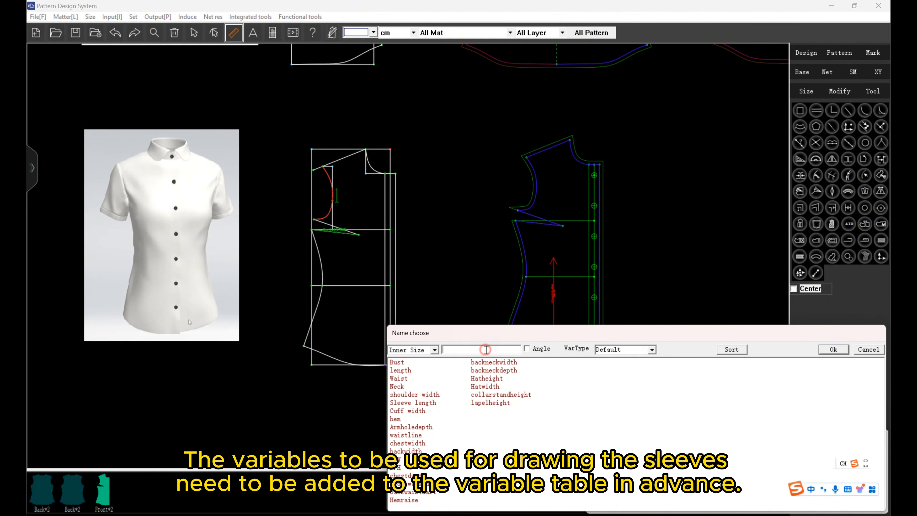
pyautogui.write('fron')
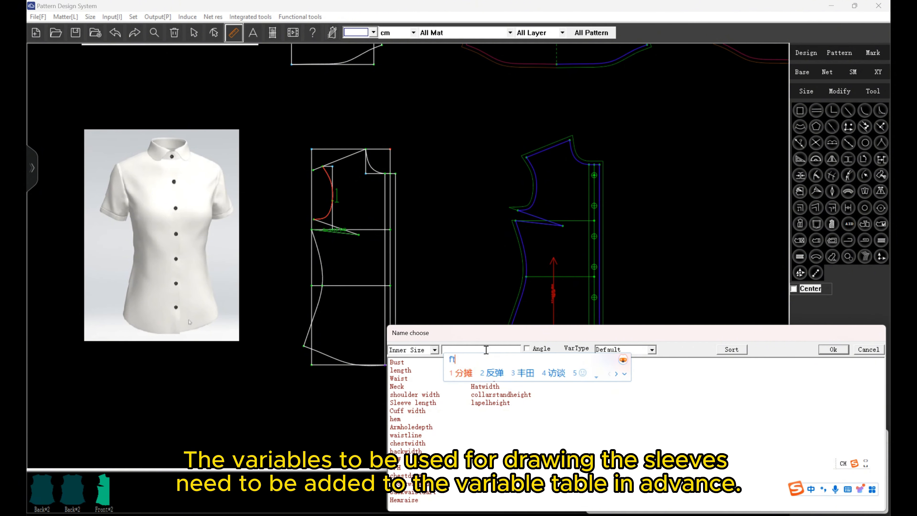
pyautogui.write('t')
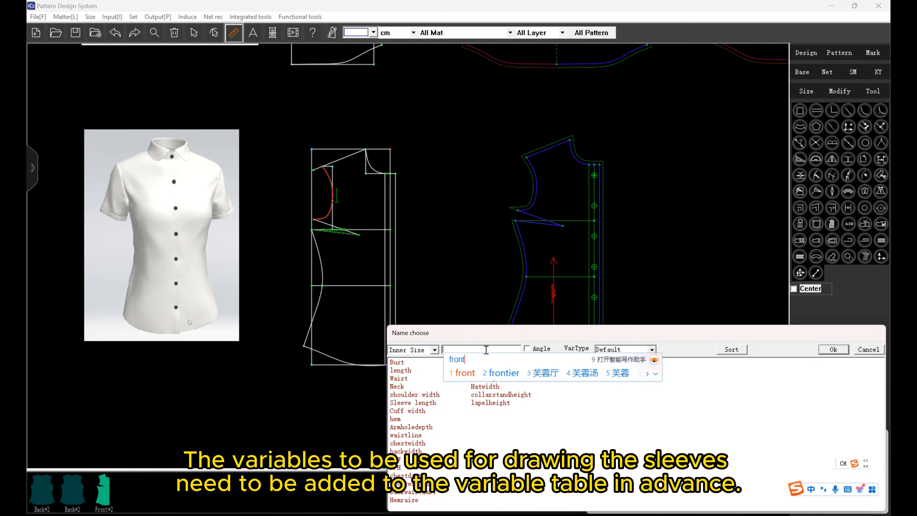
pyautogui.press('space')
pyautogui.write('arc')
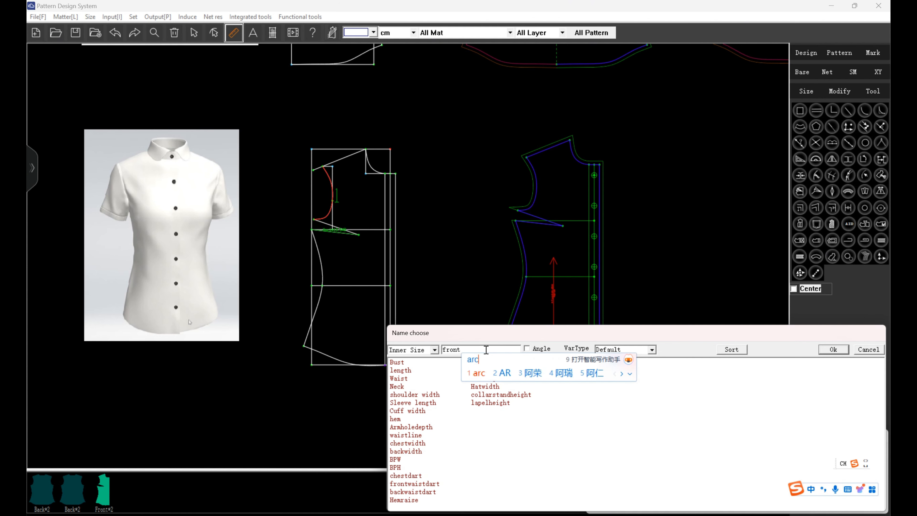
pyautogui.press('space')
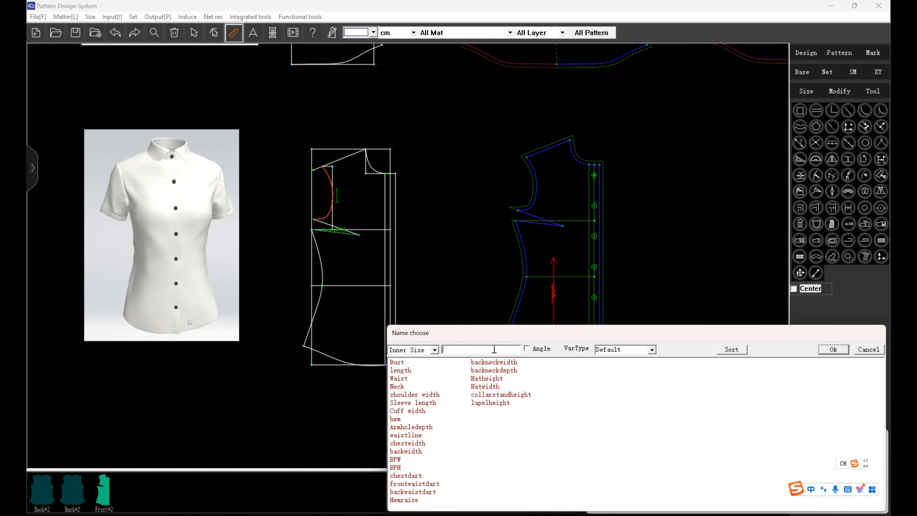
pyautogui.click(861, 350)
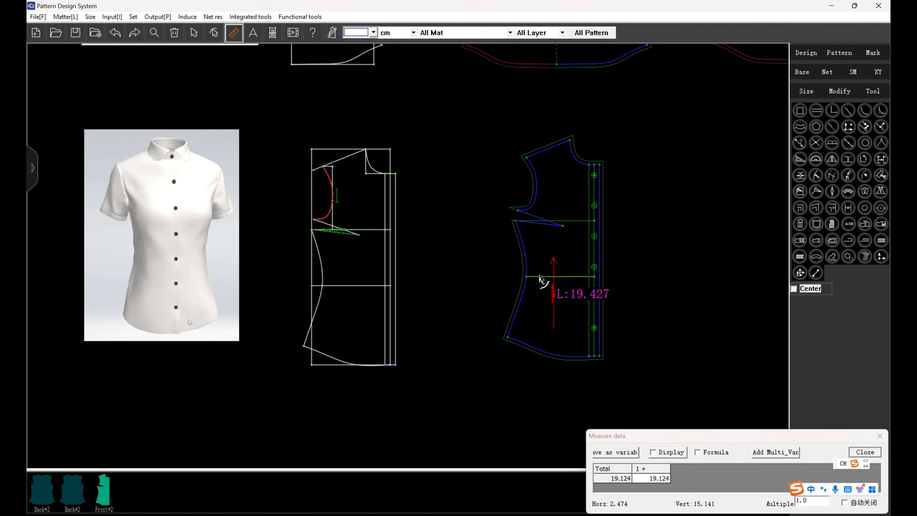
pyautogui.click(863, 455)
# Measure the front armhole curve on the front draft and save its length as the variable frontarmhole.
pyautogui.click(329, 212)
pyautogui.rightClick(329, 213)
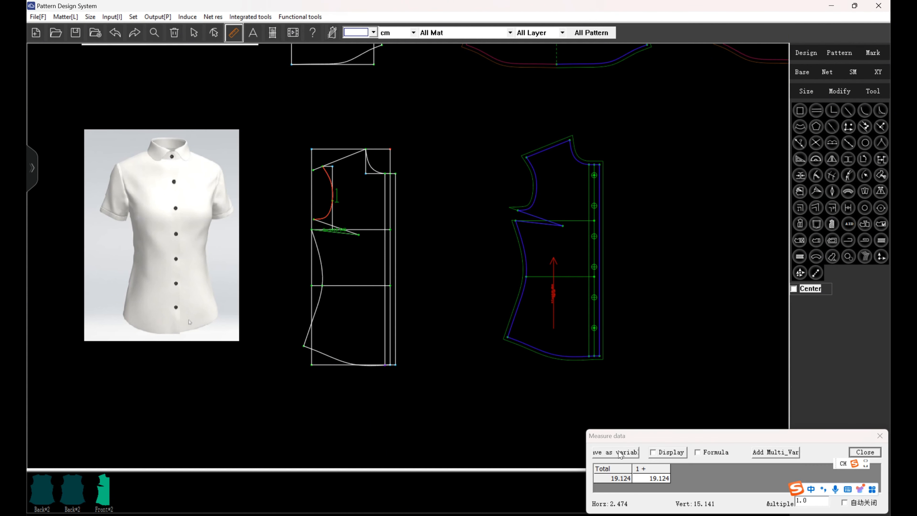
pyautogui.click(607, 453)
pyautogui.click(484, 349)
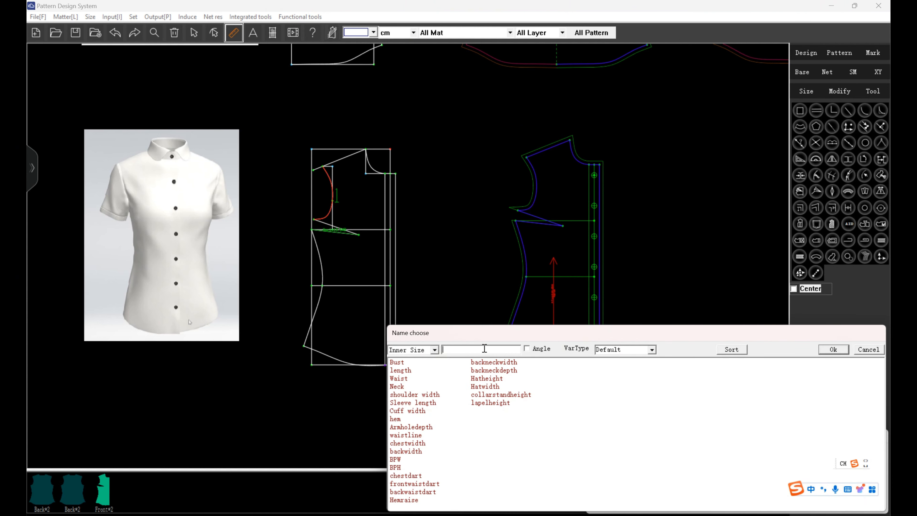
pyautogui.write('front')
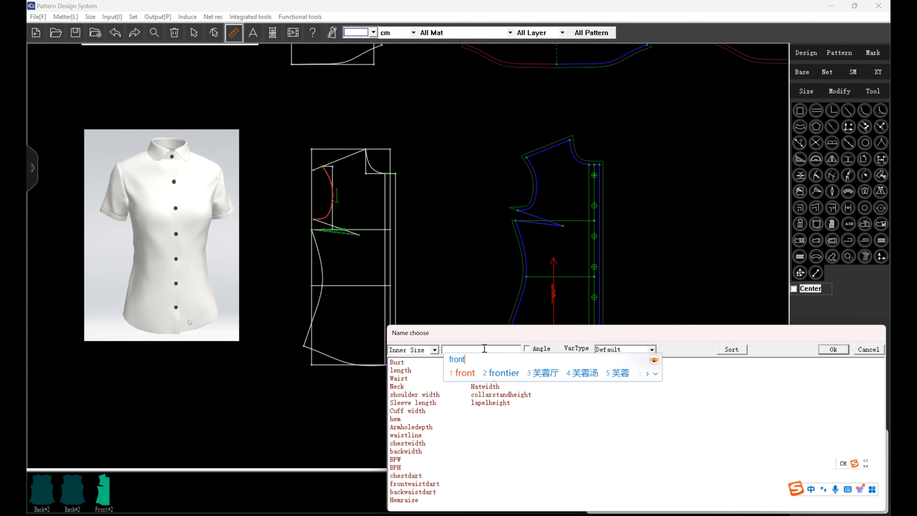
pyautogui.press('space')
pyautogui.write('armho')
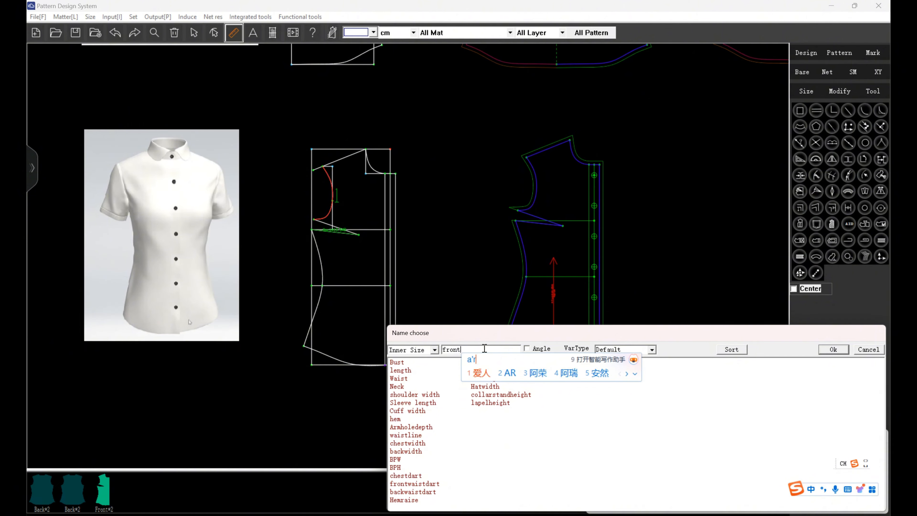
pyautogui.write('le')
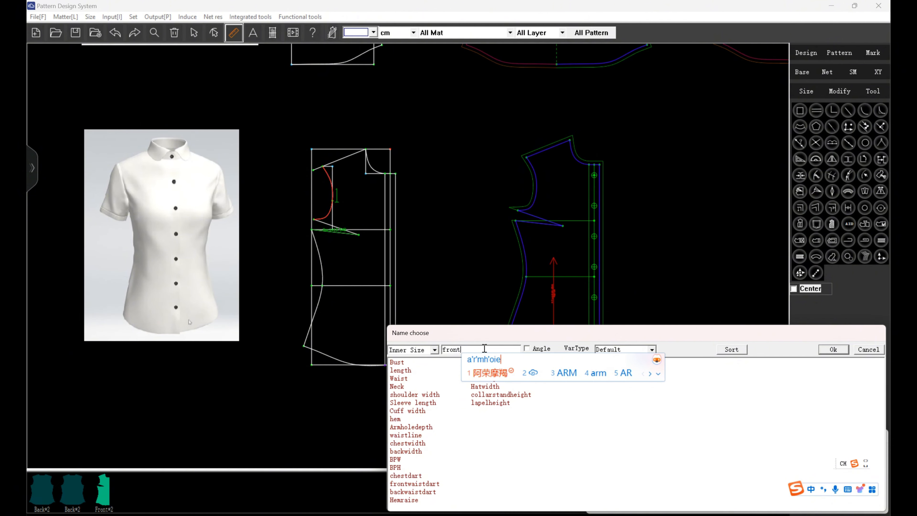
pyautogui.press('space')
pyautogui.write('le')
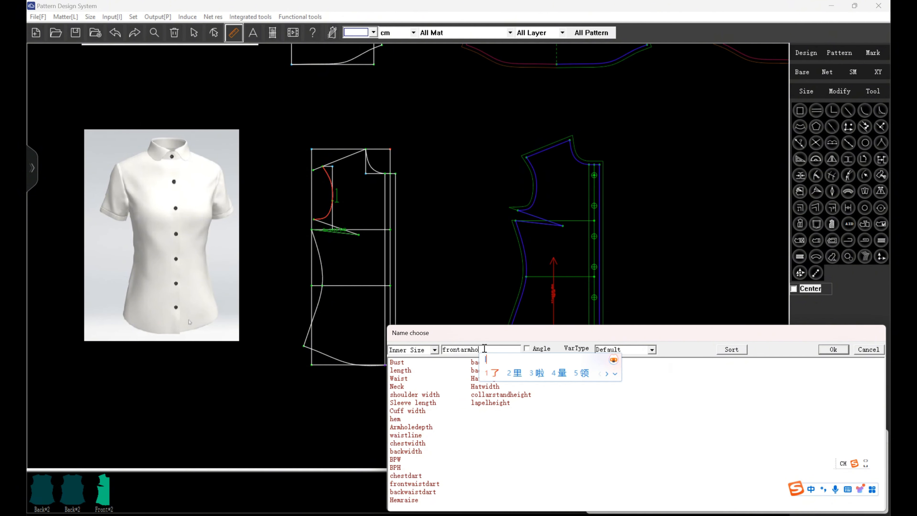
pyautogui.press('space')
pyautogui.click(837, 350)
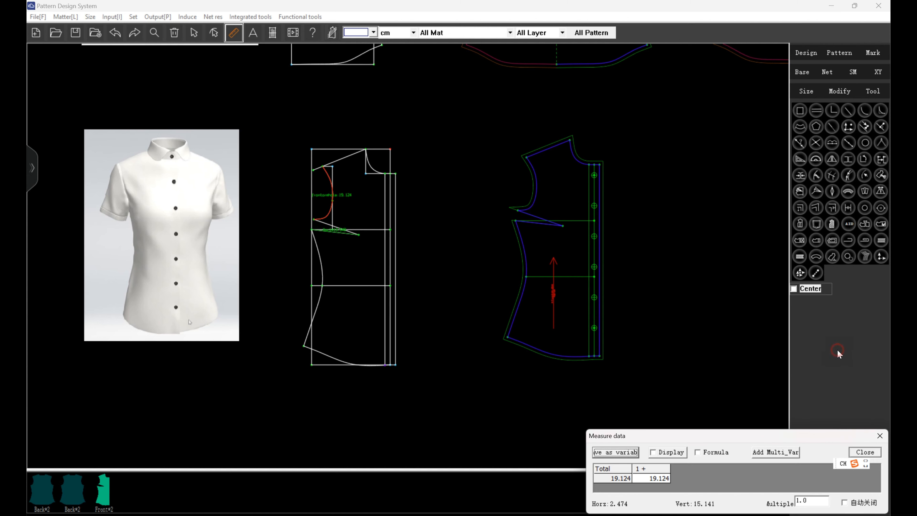
pyautogui.scroll(-3, 442, 108)
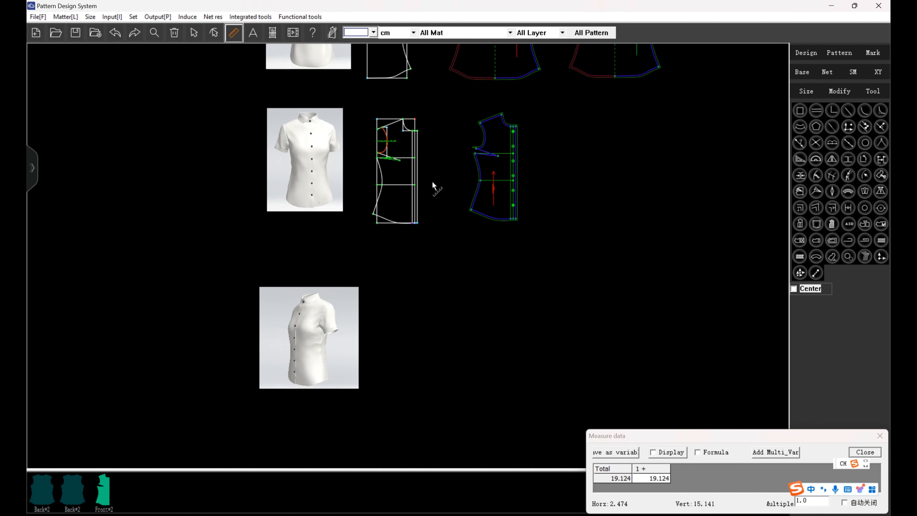
pyautogui.click(866, 452)
# Draw the horizontal sleeve width line beside the side-view shirt image, extending to both sides of a common centre point.
pyautogui.scroll(-2, 337, 301)
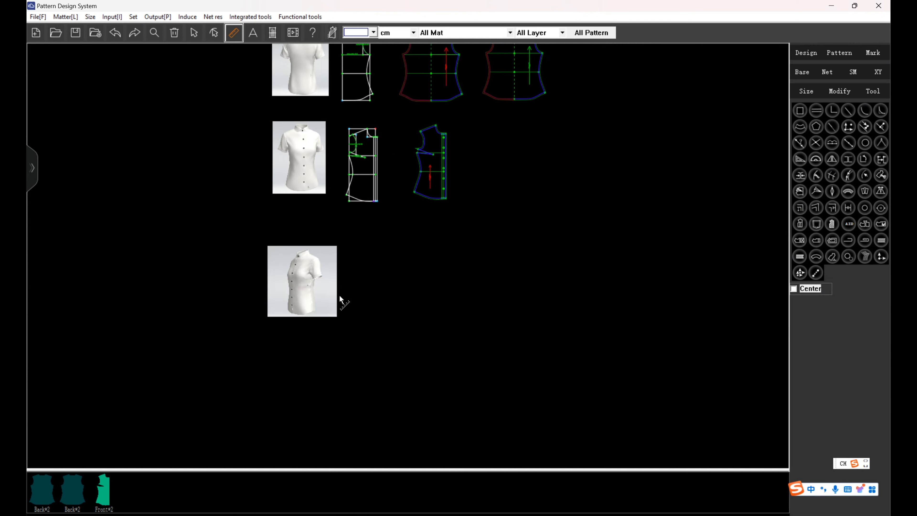
pyautogui.scroll(5, 337, 301)
pyautogui.click(794, 55)
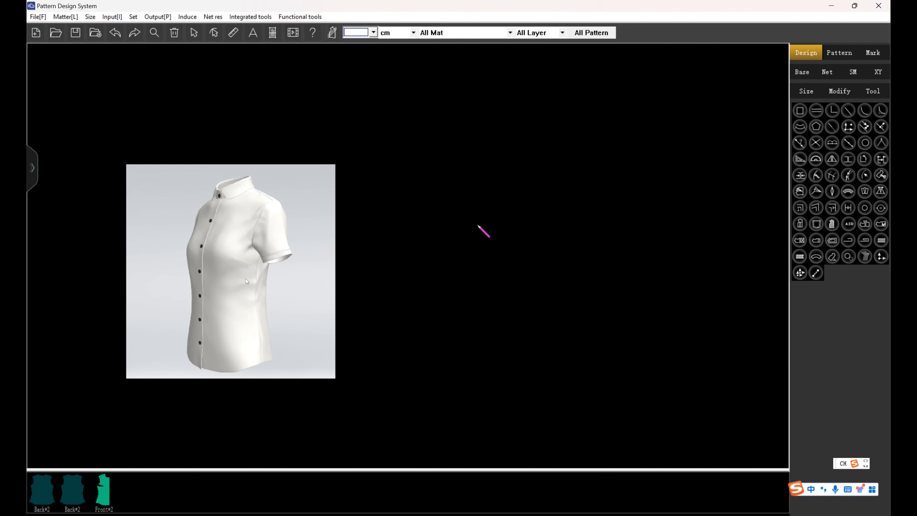
pyautogui.click(512, 219)
pyautogui.click(590, 220)
pyautogui.click(512, 220)
pyautogui.click(424, 220)
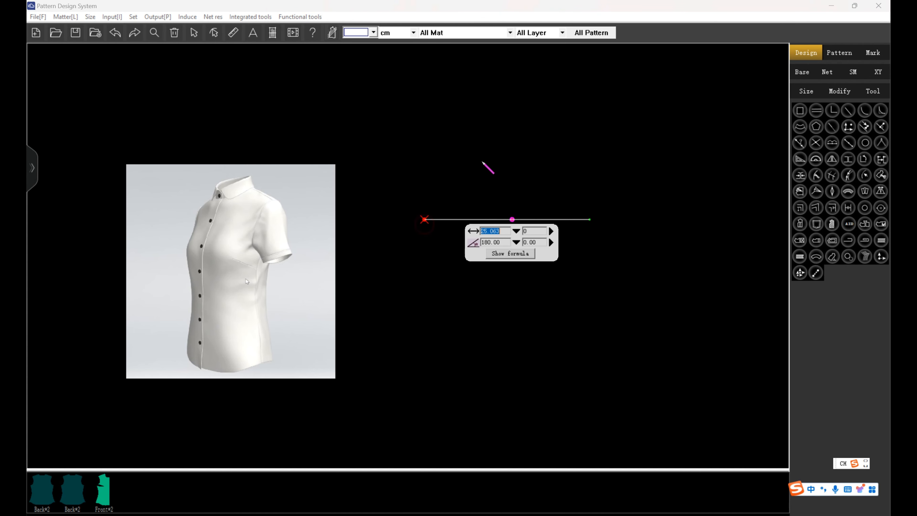
# Draw the vertical sleeve cap height line upward from the centre point with the length formula Bust/10.
pyautogui.click(512, 219)
pyautogui.click(512, 181)
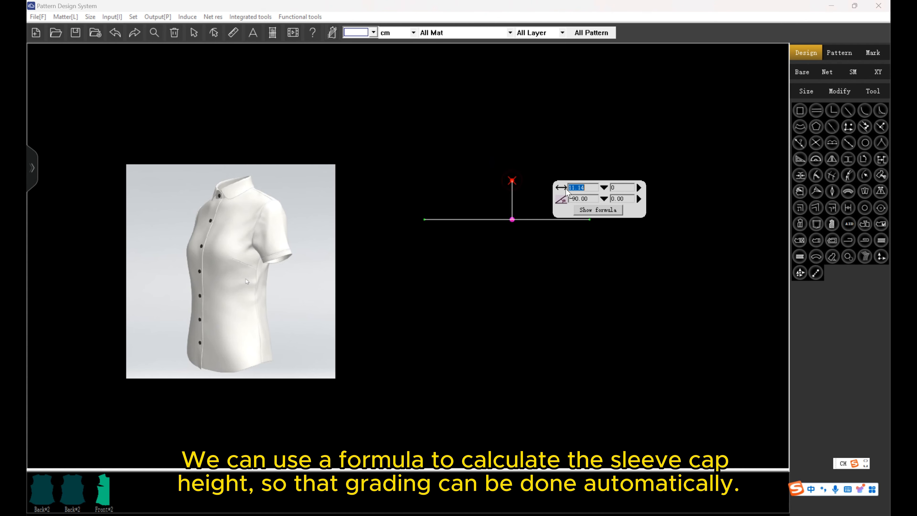
pyautogui.click(604, 188)
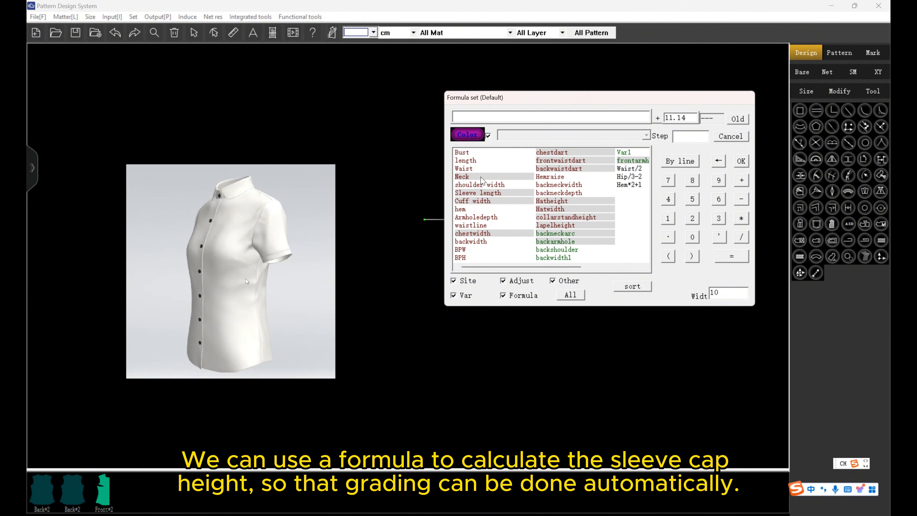
pyautogui.click(481, 153)
pyautogui.click(742, 237)
pyautogui.click(667, 218)
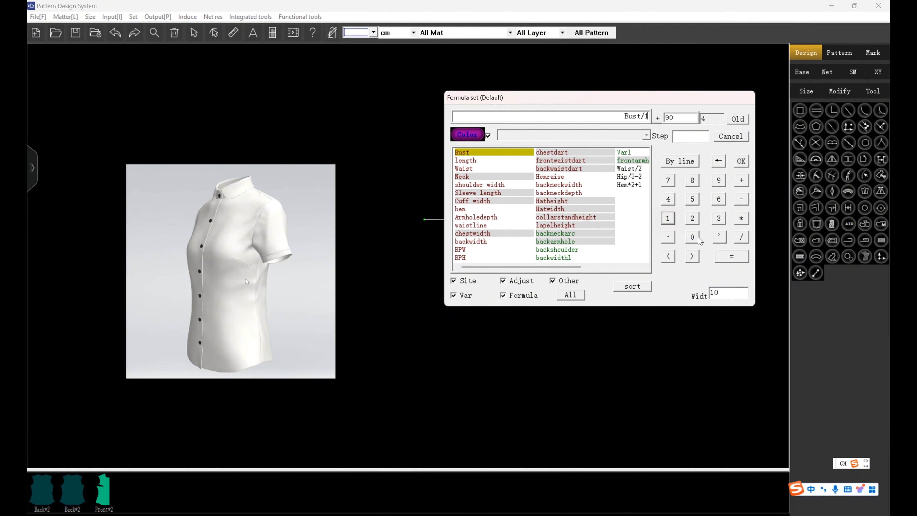
pyautogui.click(692, 236)
pyautogui.click(741, 161)
pyautogui.press('Return')
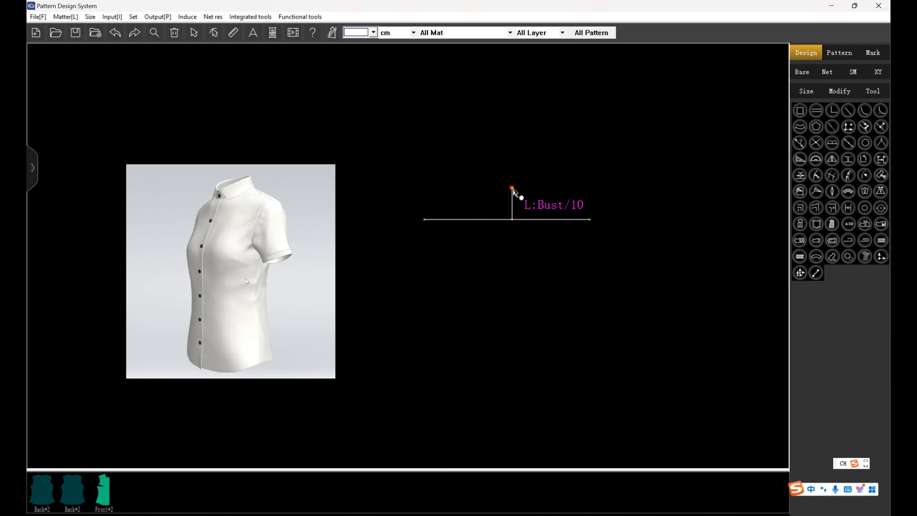
pyautogui.click(512, 188)
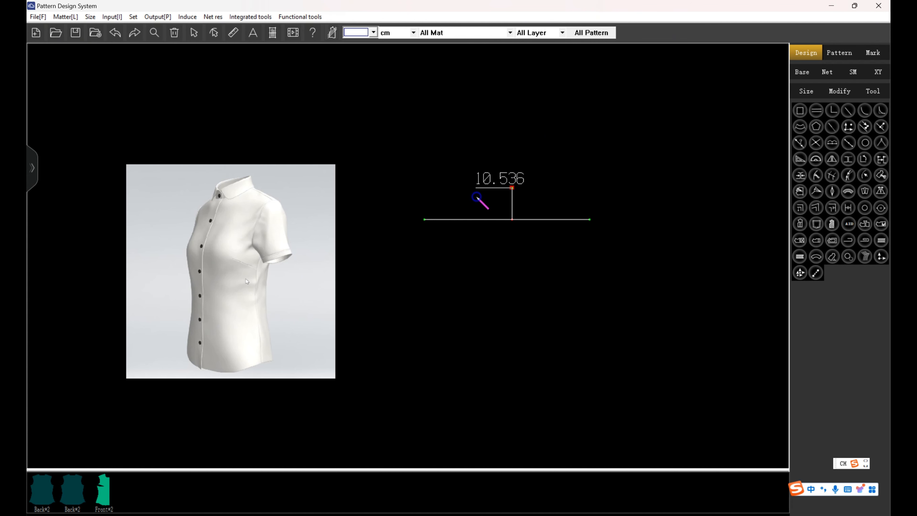
pyautogui.click(466, 220)
pyautogui.click(556, 226)
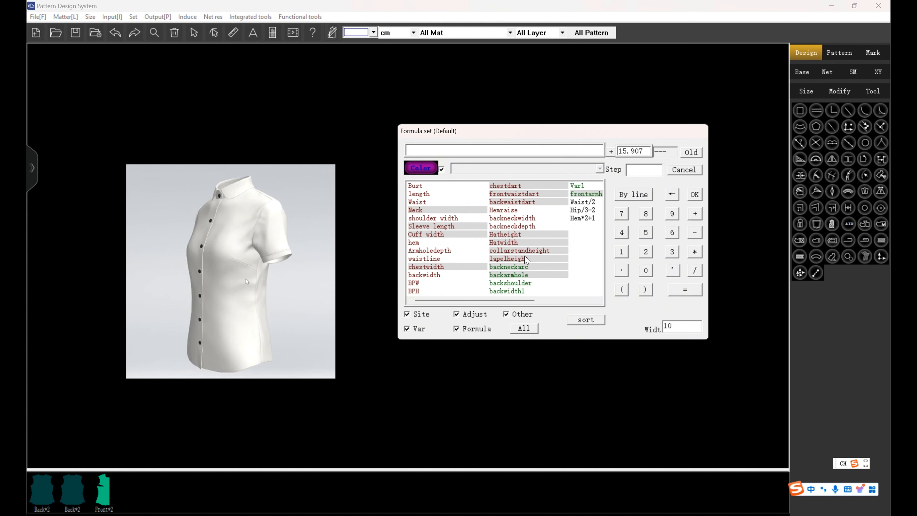
pyautogui.click(592, 219)
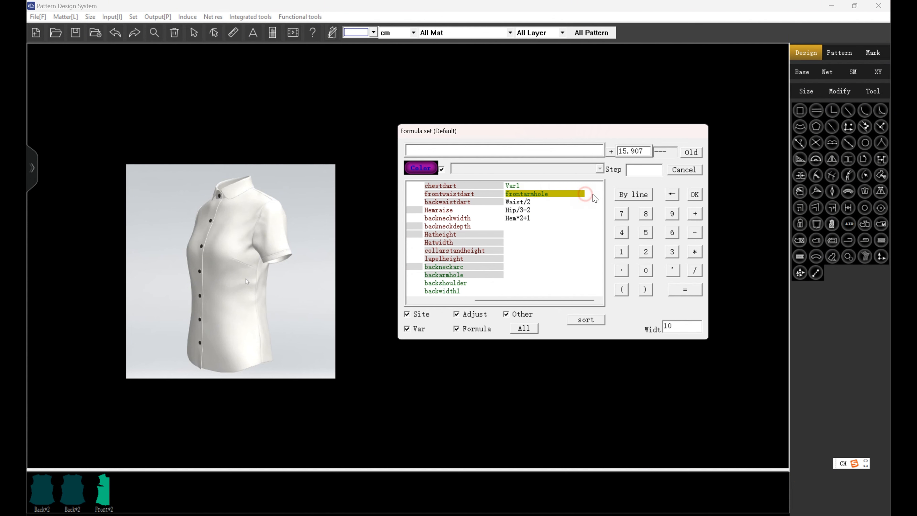
pyautogui.click(695, 195)
pyautogui.click(117, 34)
# Draw the front cap slant from the cap peak down to the sleeve width line with the length formula frontarmhole+0.5.
pyautogui.click(512, 188)
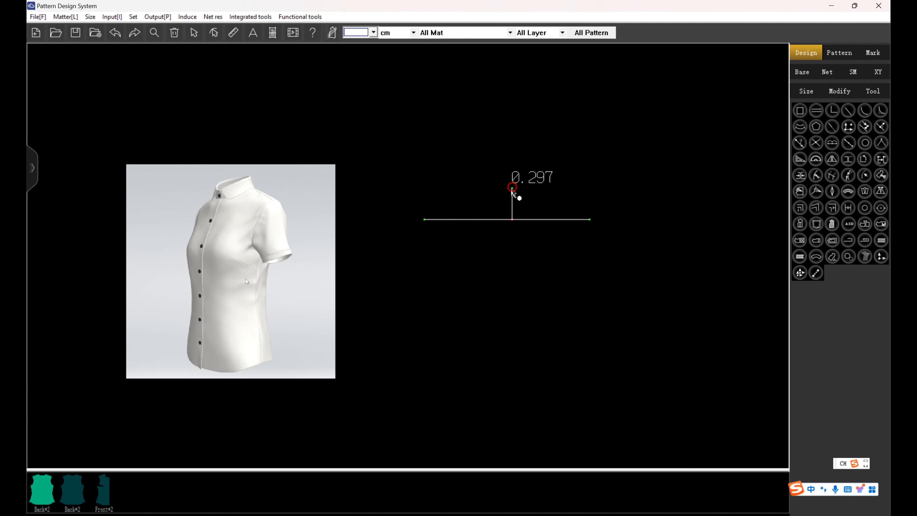
pyautogui.click(457, 219)
pyautogui.click(529, 238)
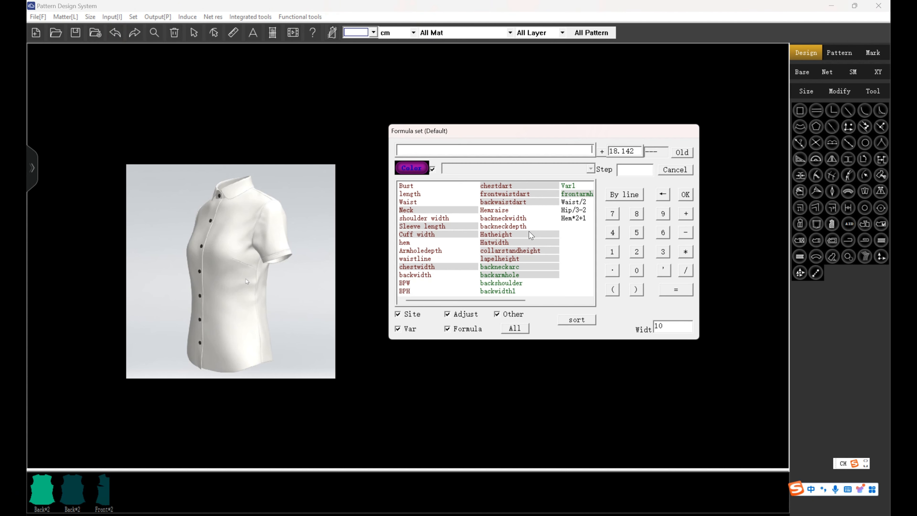
pyautogui.click(574, 195)
pyautogui.doubleClick(560, 153)
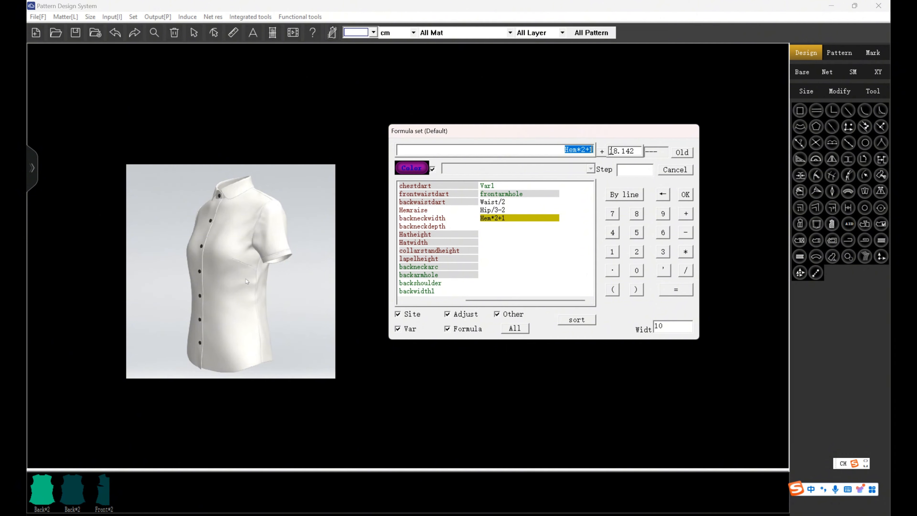
pyautogui.press('BackSpace')
pyautogui.click(532, 199)
pyautogui.moveTo(556, 150); pyautogui.dragTo(602, 148)
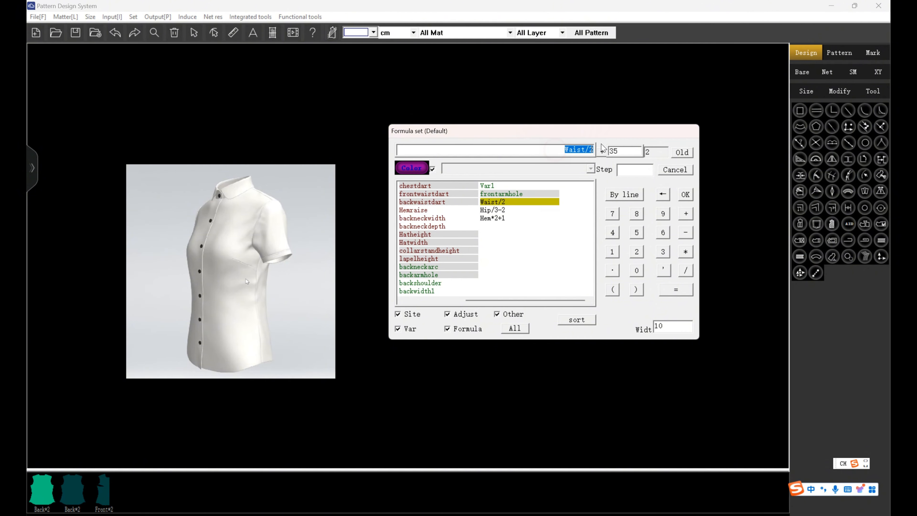
pyautogui.press('BackSpace')
pyautogui.click(533, 196)
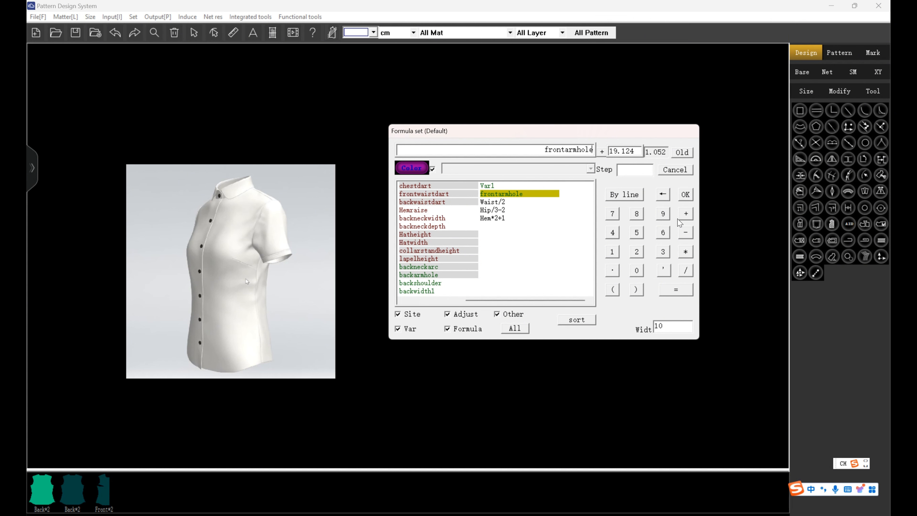
pyautogui.click(685, 213)
pyautogui.click(637, 270)
pyautogui.click(613, 270)
pyautogui.click(636, 232)
pyautogui.click(686, 194)
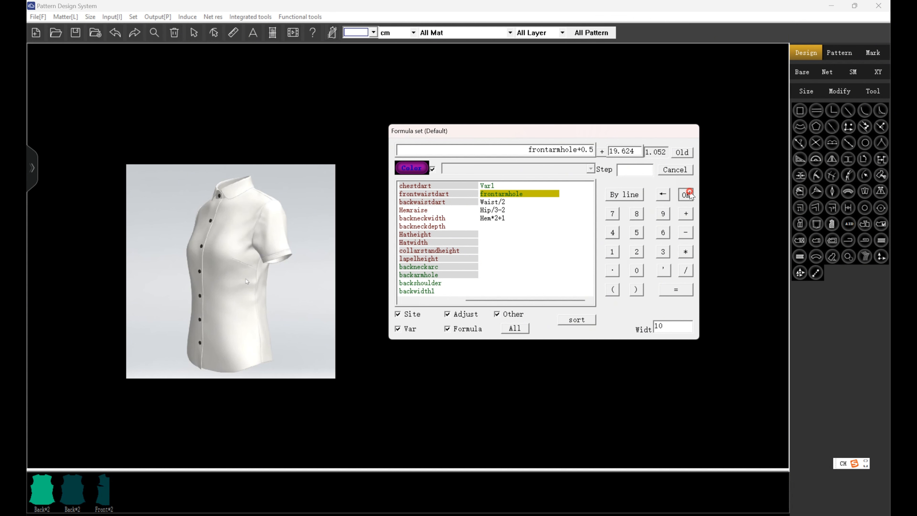
# Draw the back cap slant from the cap peak to the other side of the sleeve width line with length backarmhole.
pyautogui.click(562, 219)
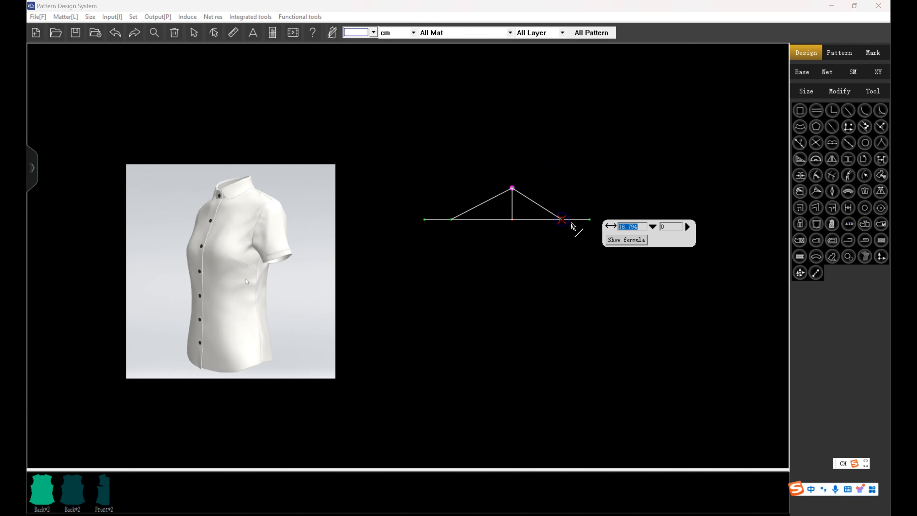
pyautogui.click(653, 227)
pyautogui.hscroll(1, 630, 287)
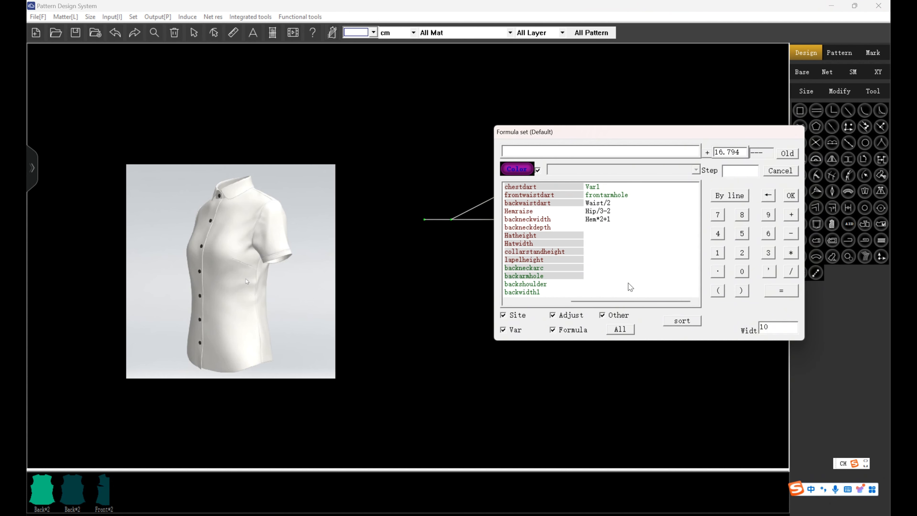
pyautogui.click(545, 276)
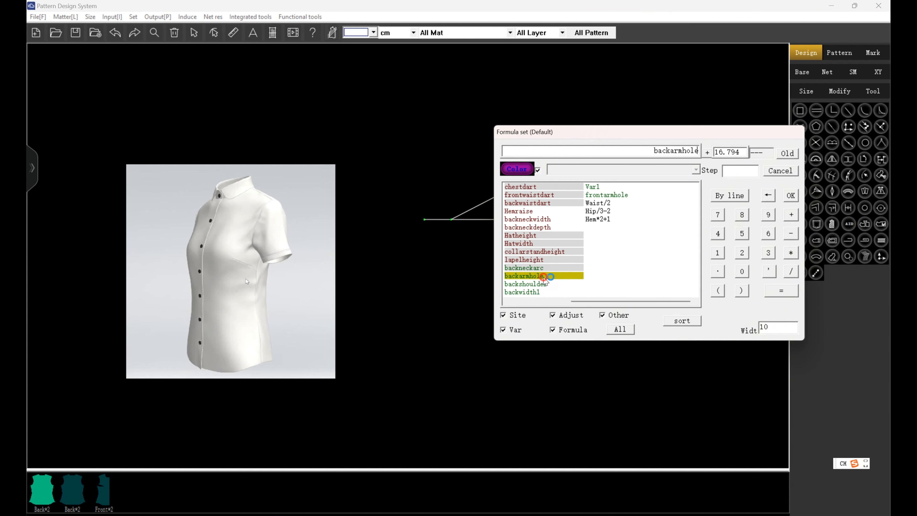
pyautogui.click(790, 196)
pyautogui.press('Return')
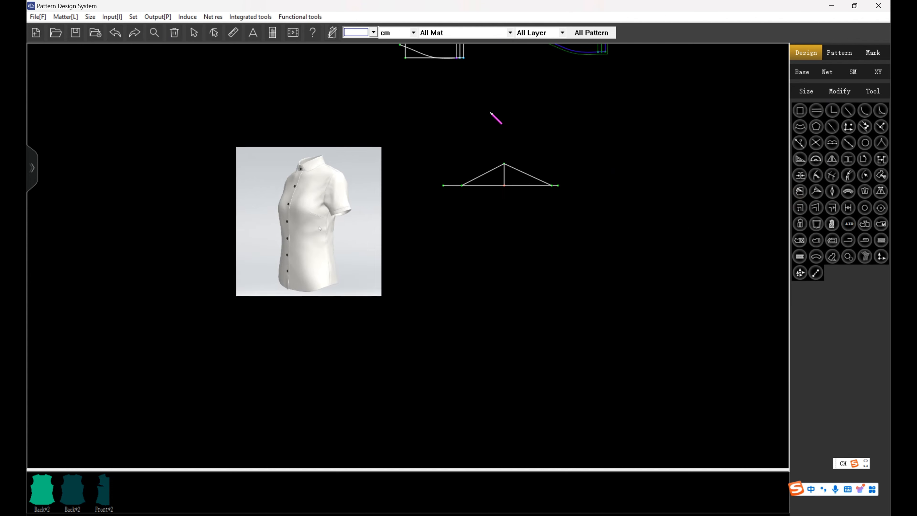
# Draw a 16 cm sleeve centre line down from the cap peak and square its lower end off to both underarm points.
pyautogui.click(494, 194)
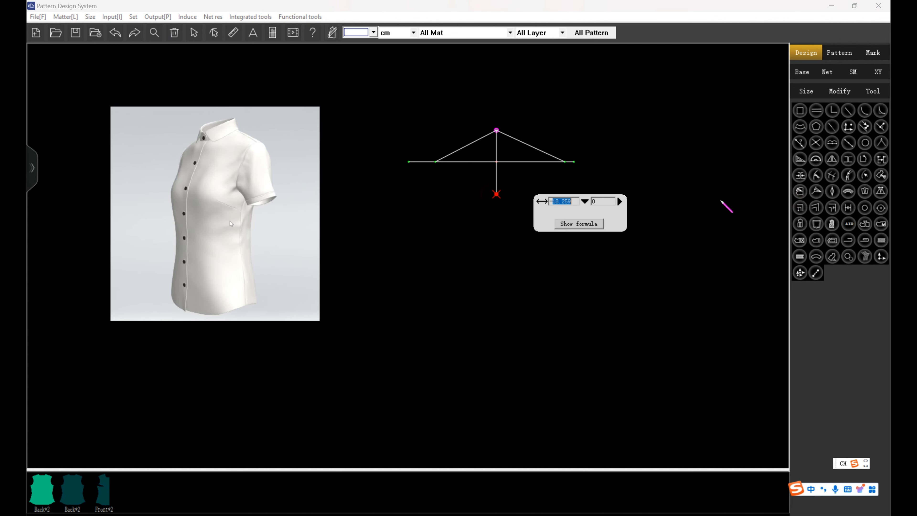
pyautogui.write('-16')
pyautogui.press('Return')
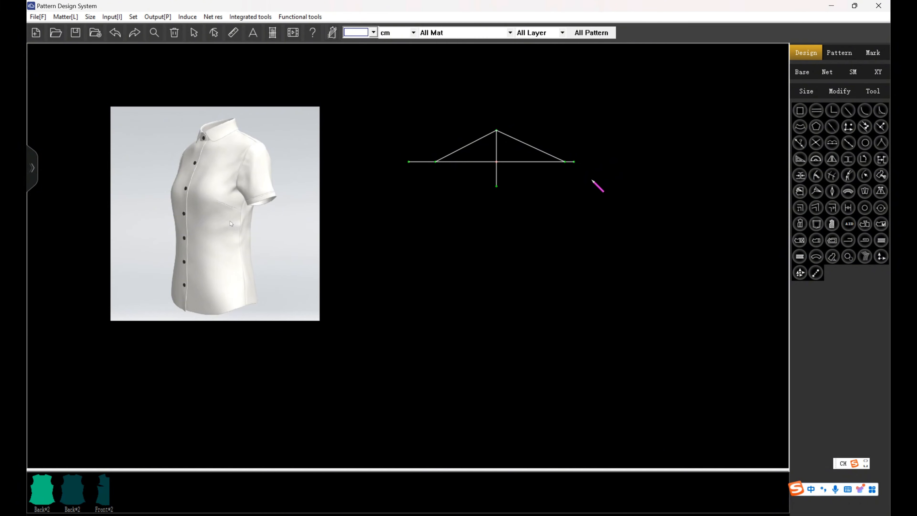
pyautogui.click(496, 187)
pyautogui.click(565, 162)
pyautogui.click(435, 162)
# Pick a point on the back half of the sleeve hem line and open the formula for its distance.
pyautogui.scroll(-2, 495, 243)
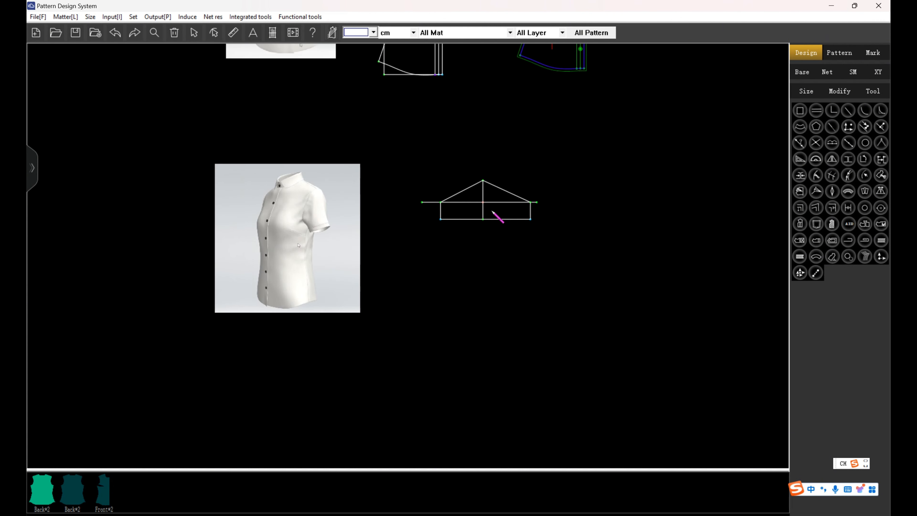
pyautogui.scroll(3, 491, 211)
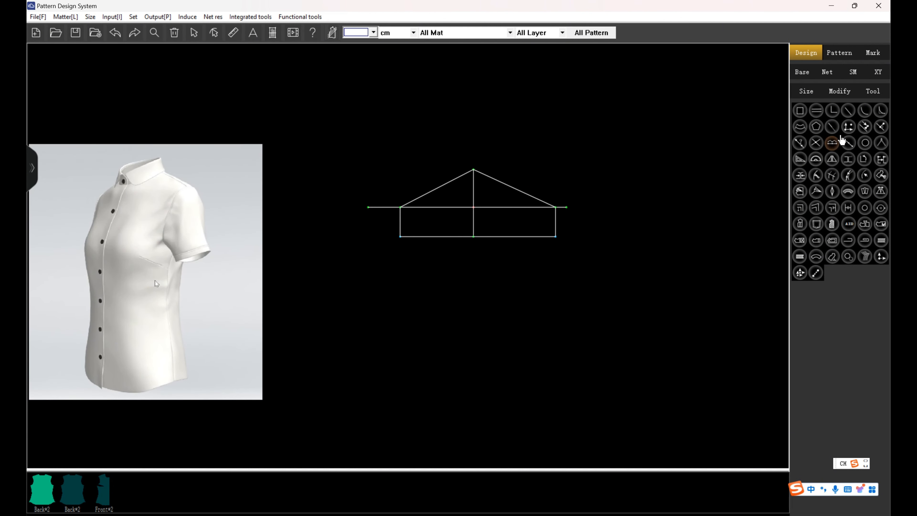
pyautogui.click(848, 143)
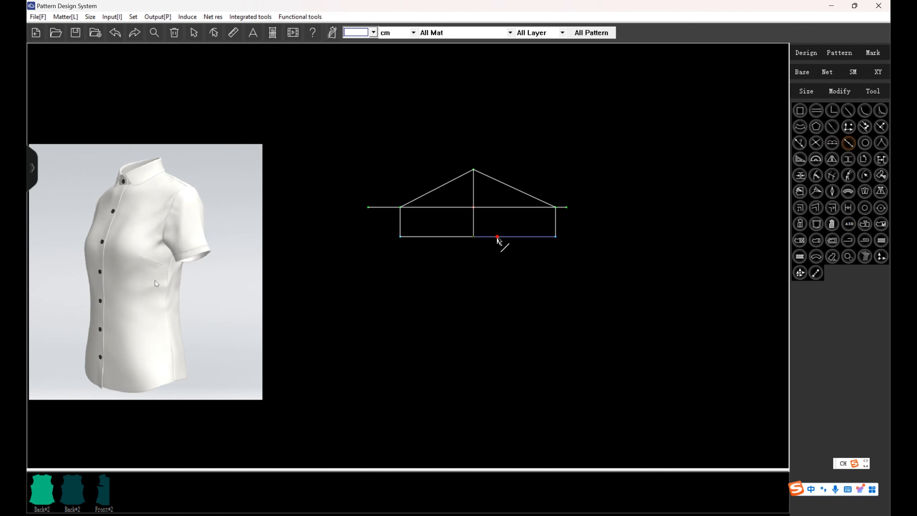
pyautogui.click(496, 239)
pyautogui.click(589, 249)
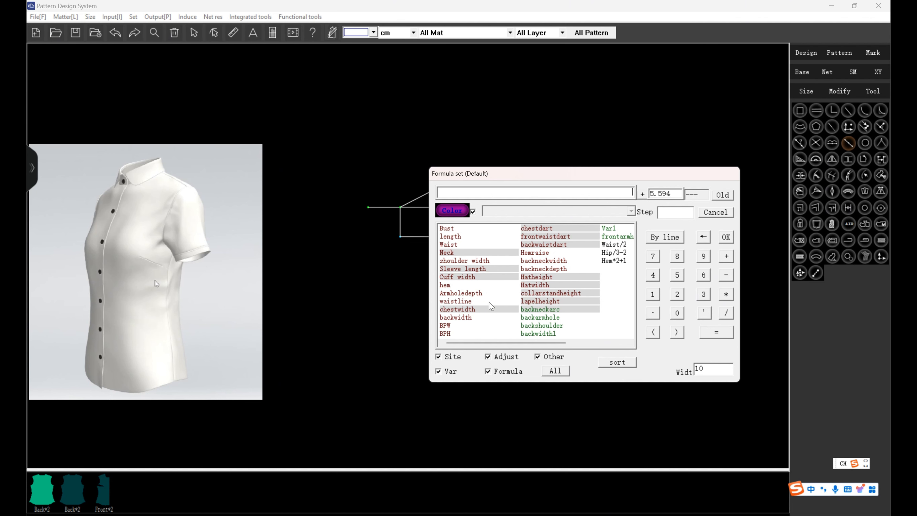
# Set the hem line point's distance with the formula Cuff width/2.
pyautogui.click(488, 280)
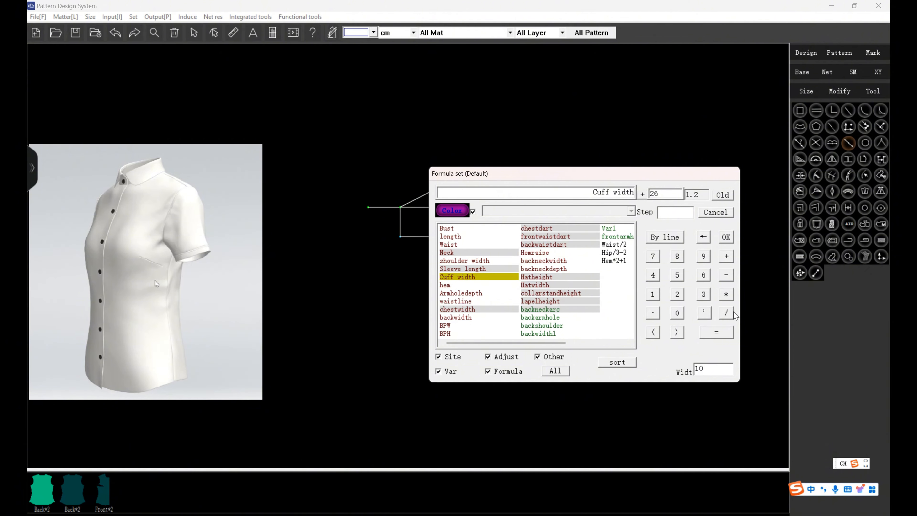
pyautogui.click(727, 313)
pyautogui.click(677, 294)
pyautogui.click(725, 237)
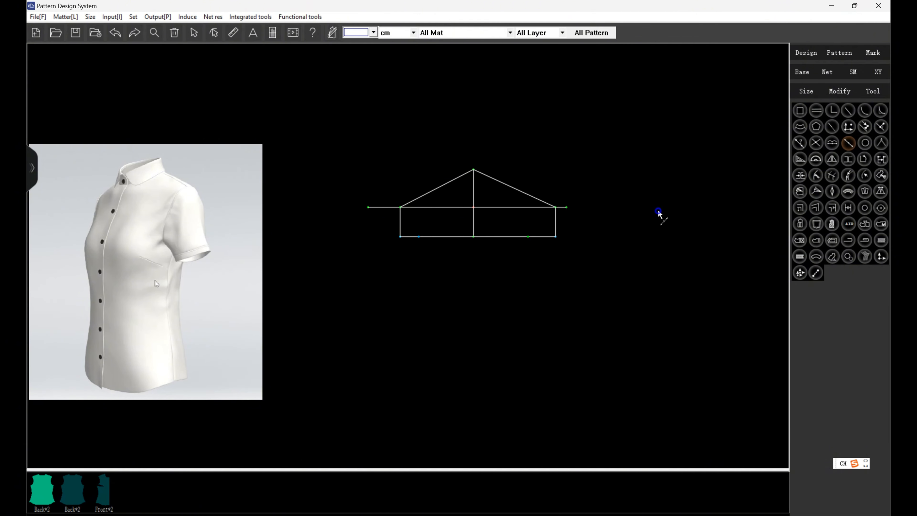
# Draw the slanted underarm seams by joining each underarm point to its cuff point on the sleeve hem line.
pyautogui.click(556, 207)
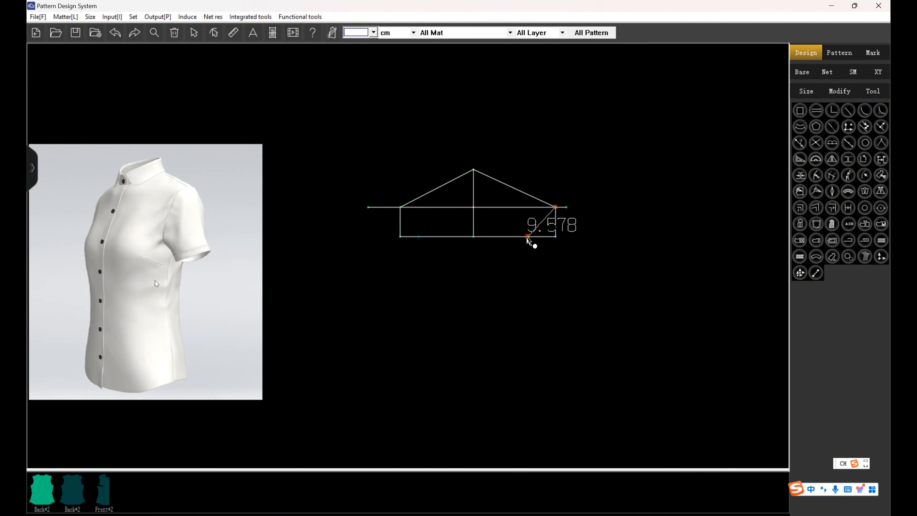
pyautogui.click(527, 237)
pyautogui.click(418, 237)
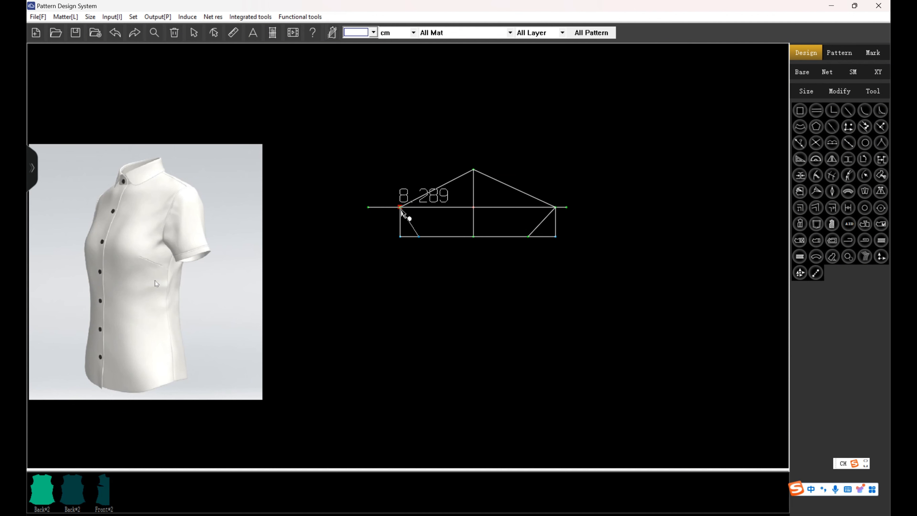
# Draw the sleeve cap curve between the underarm points through the cap peak, crossing the front slant at scale 0.5 and also crossing the back slant.
pyautogui.scroll(2, 470, 184)
pyautogui.click(371, 217)
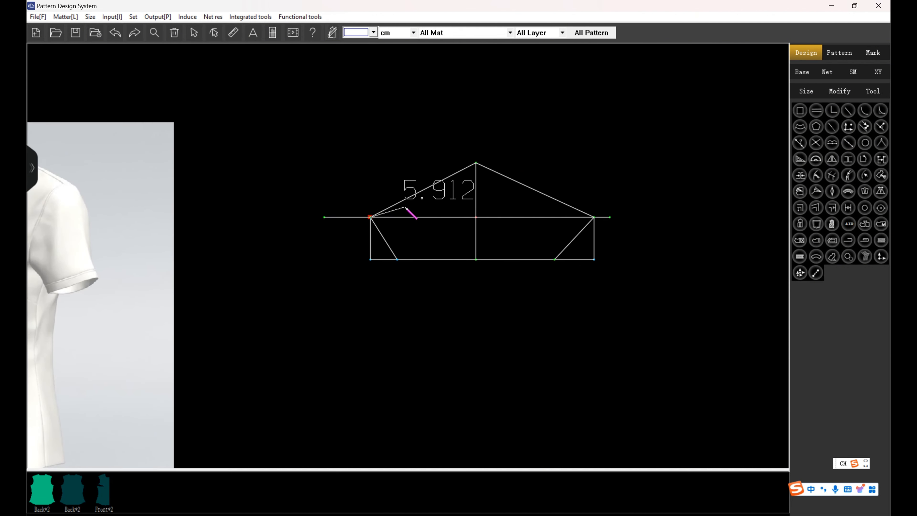
pyautogui.click(449, 168)
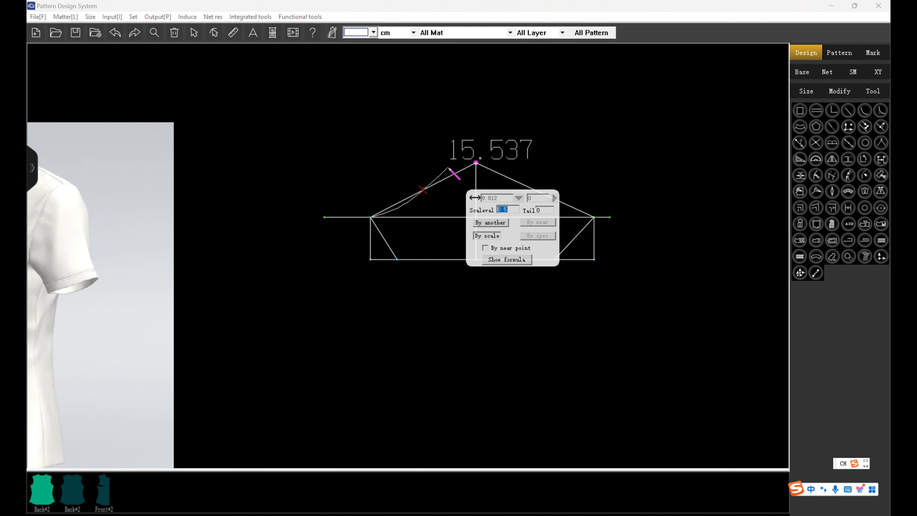
pyautogui.press('Return')
pyautogui.click(477, 163)
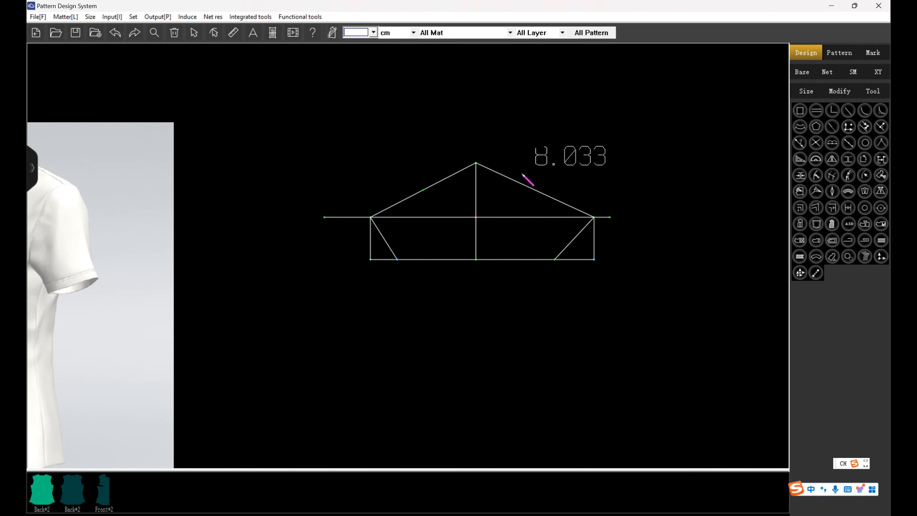
pyautogui.click(546, 195)
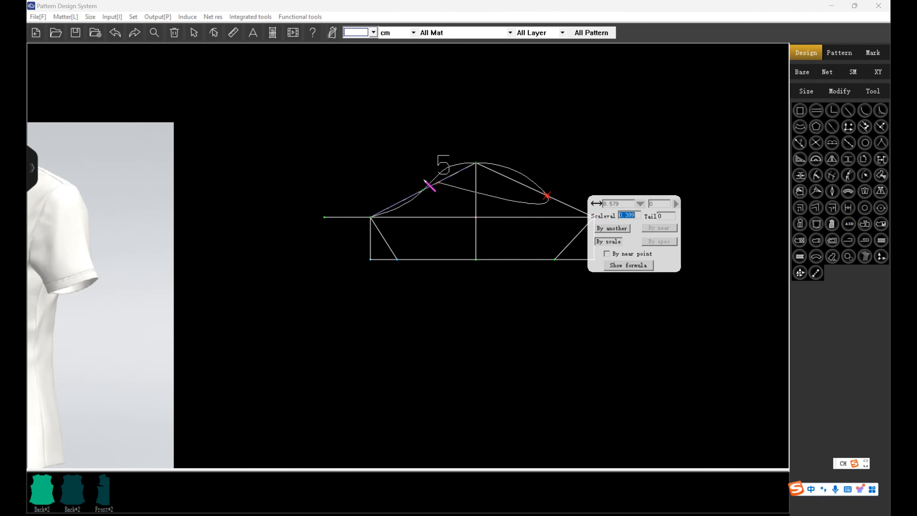
pyautogui.press('Return')
# Reshape the sleeve cap curve by shifting its control points on the upper front, upper back and lower front cap.
pyautogui.scroll(5, 378, 136)
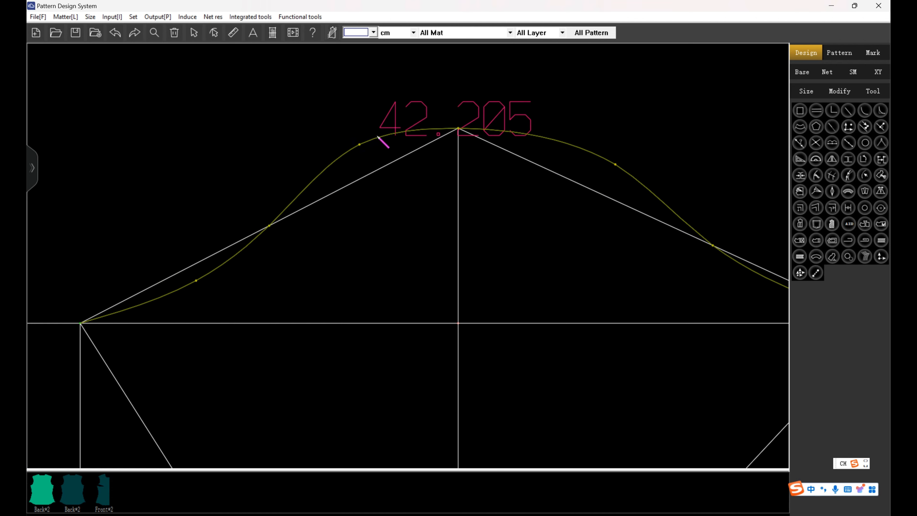
pyautogui.moveTo(358, 145); pyautogui.dragTo(361, 149)
pyautogui.moveTo(615, 165); pyautogui.dragTo(527, 133)
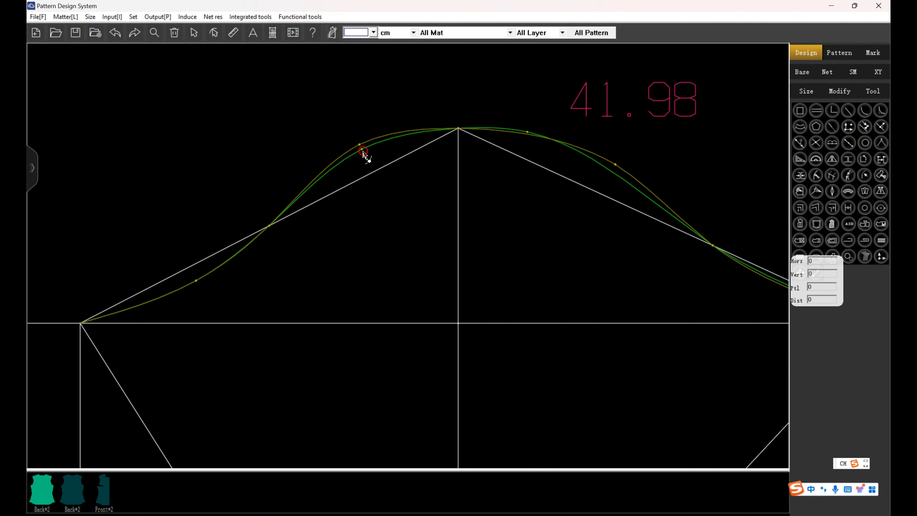
pyautogui.moveTo(363, 151); pyautogui.dragTo(359, 154)
pyautogui.moveTo(195, 281); pyautogui.dragTo(161, 292)
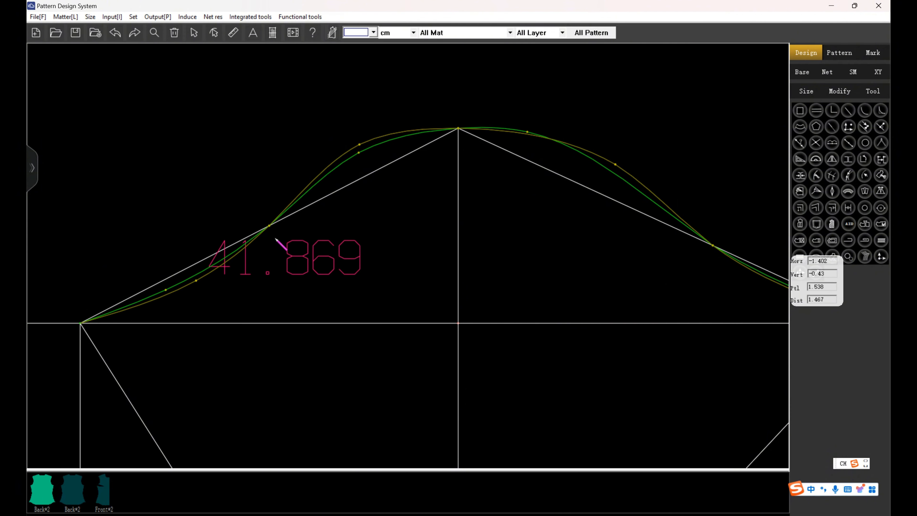
pyautogui.moveTo(269, 226); pyautogui.dragTo(255, 222)
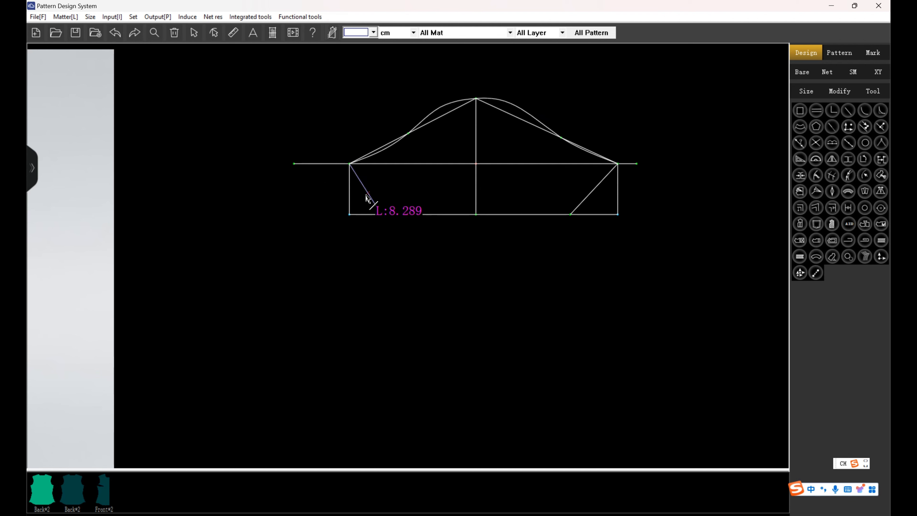
# Move the hem end of the back underarm seam slightly outward along the sleeve hem line.
pyautogui.click(586, 200)
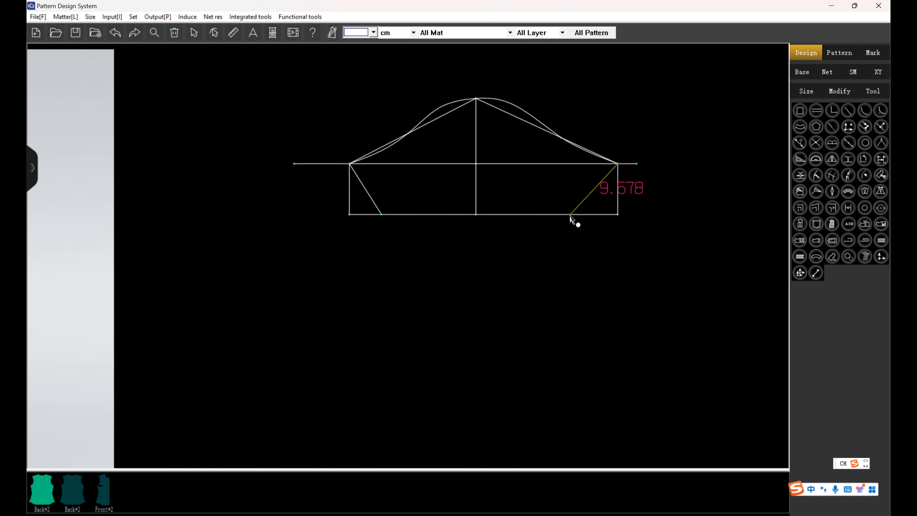
pyautogui.moveTo(571, 216); pyautogui.dragTo(578, 214)
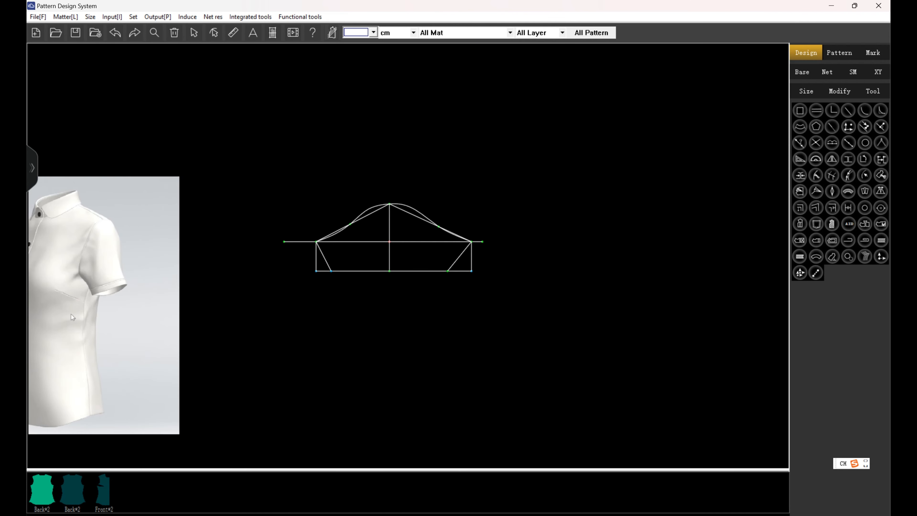
# Copy the front armhole curve from the front draft onto the sleeve's front underarm point as a reference.
pyautogui.scroll(-5, 442, 302)
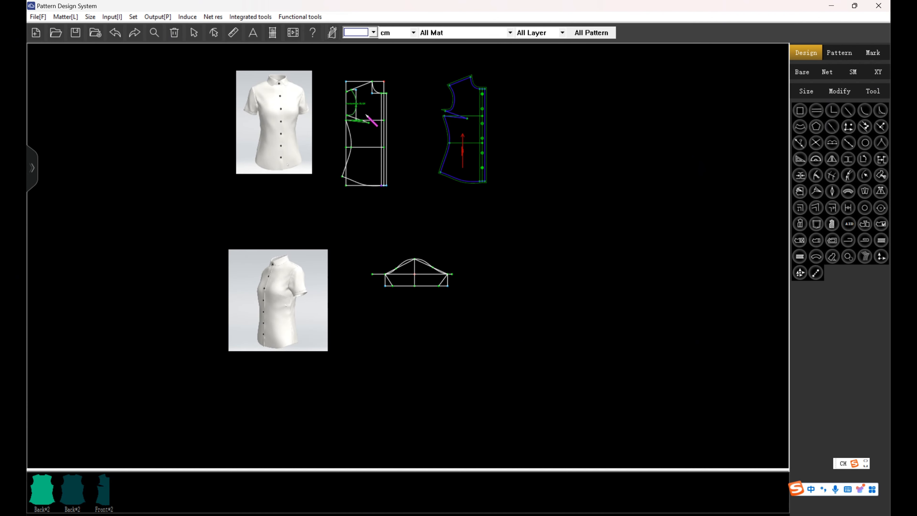
pyautogui.scroll(4, 368, 117)
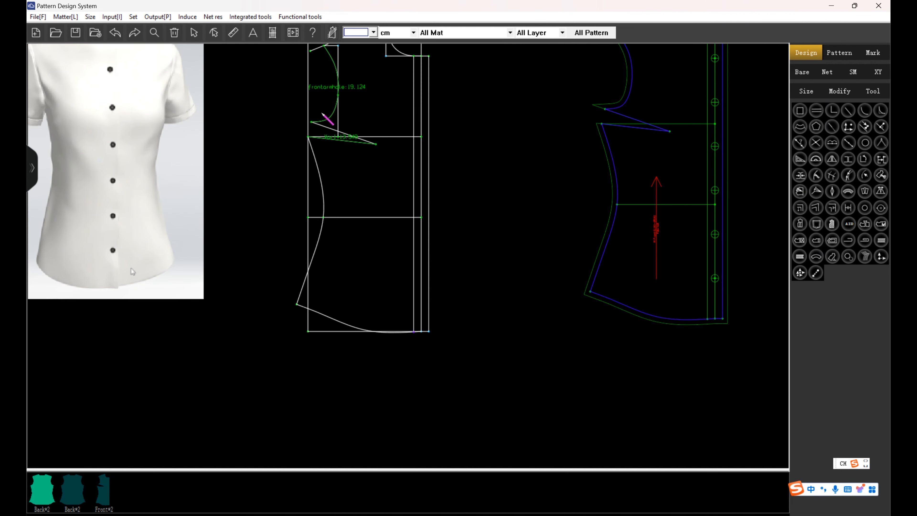
pyautogui.click(332, 120)
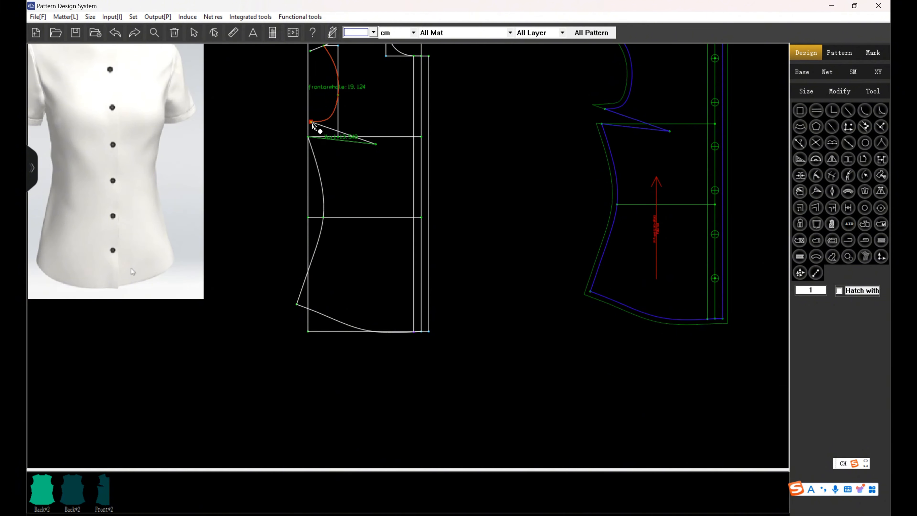
pyautogui.click(311, 123)
pyautogui.scroll(-4, 318, 181)
pyautogui.scroll(5, 345, 267)
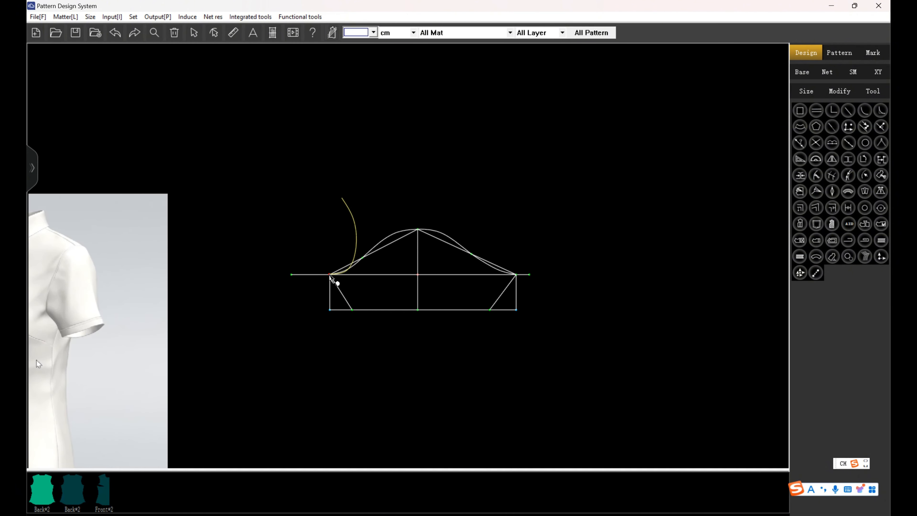
pyautogui.scroll(-3, 345, 343)
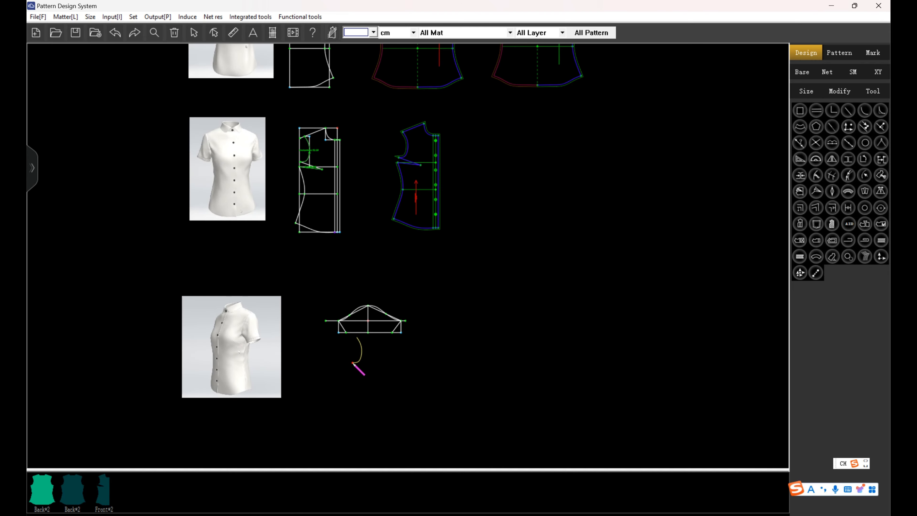
pyautogui.scroll(3, 354, 364)
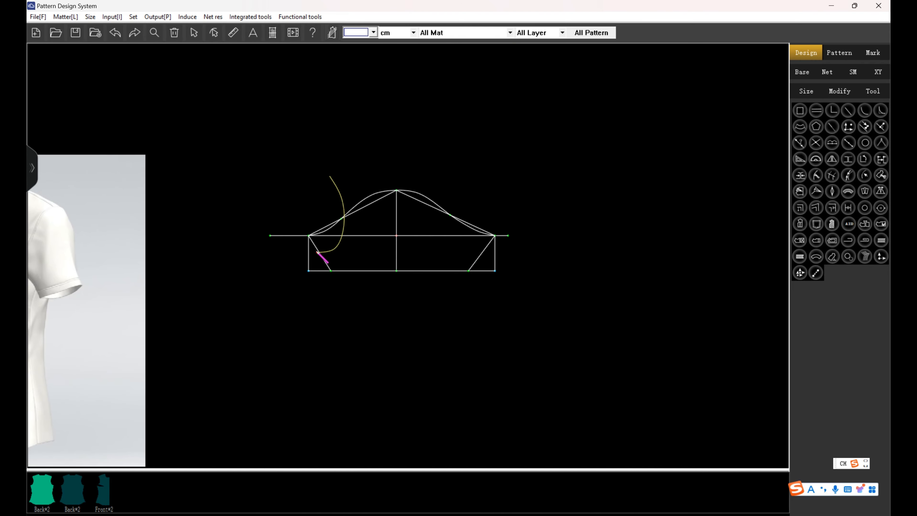
pyautogui.click(309, 236)
# Copy the back armhole curve from the back draft onto the sleeve's back underarm point as a reference.
pyautogui.scroll(-4, 322, 310)
pyautogui.scroll(4, 315, 138)
pyautogui.click(331, 176)
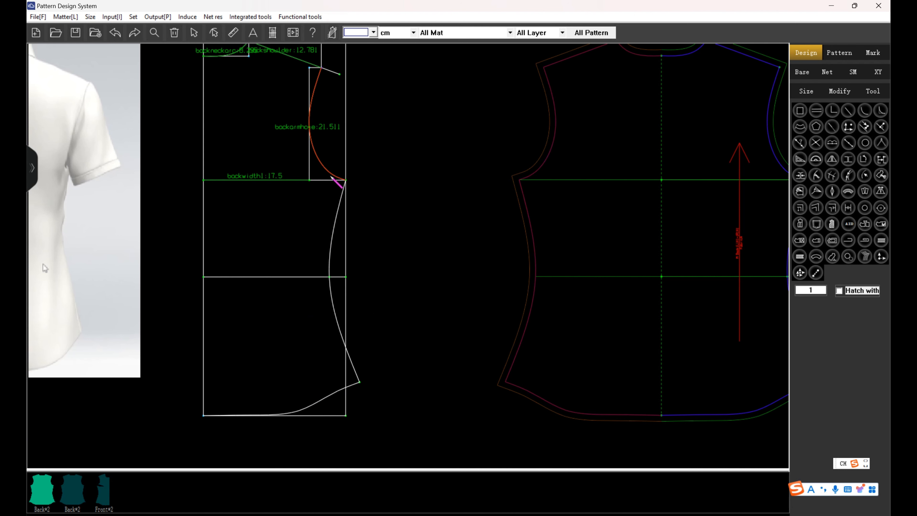
pyautogui.click(346, 181)
pyautogui.scroll(-3, 345, 210)
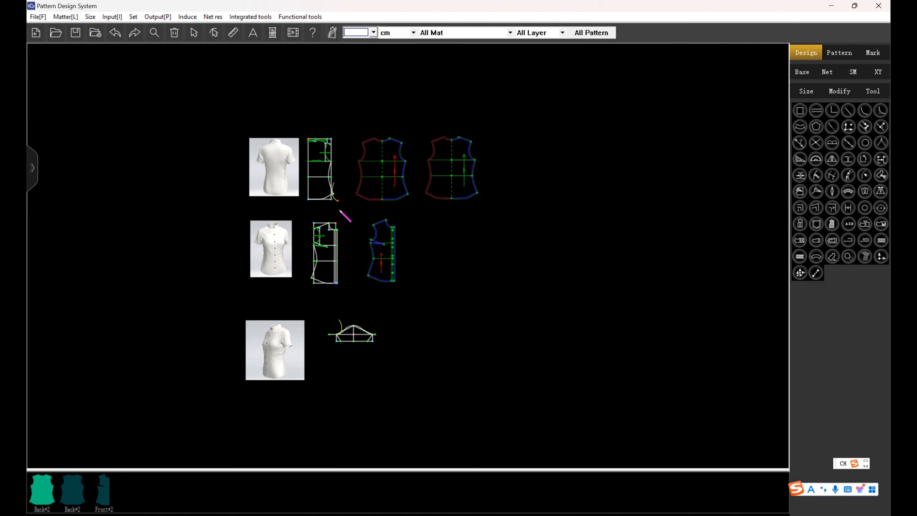
pyautogui.scroll(3, 372, 358)
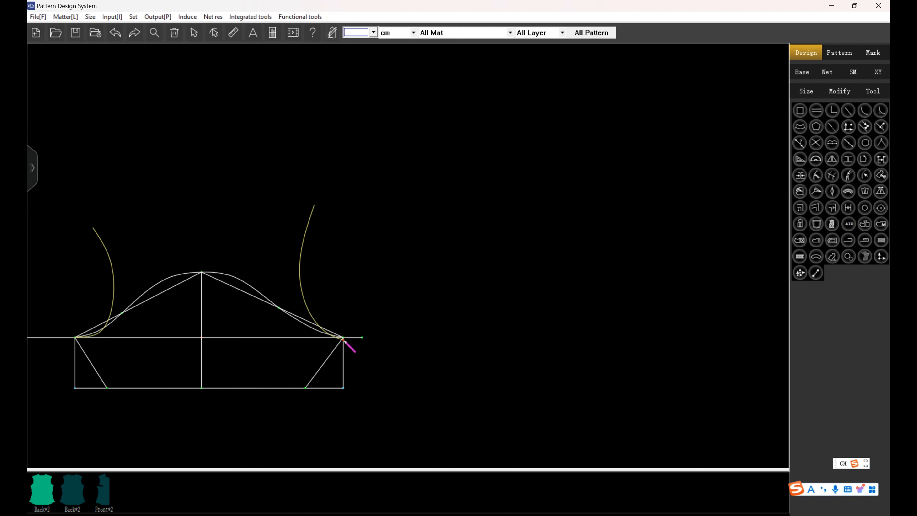
pyautogui.click(347, 341)
# Adjust the lower front control points of the sleeve cap curve to follow the copied front armhole curve.
pyautogui.scroll(-3, 389, 291)
pyautogui.scroll(3, 389, 290)
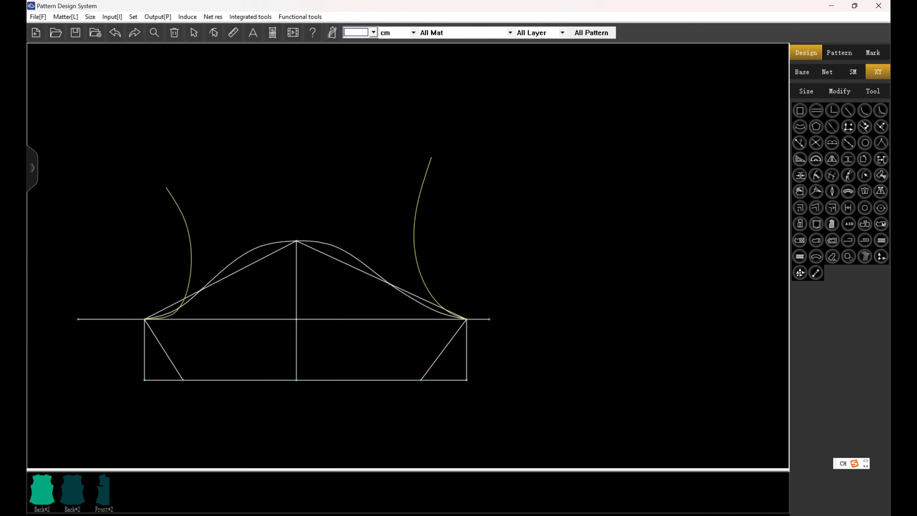
pyautogui.scroll(2, 180, 313)
pyautogui.click(185, 290)
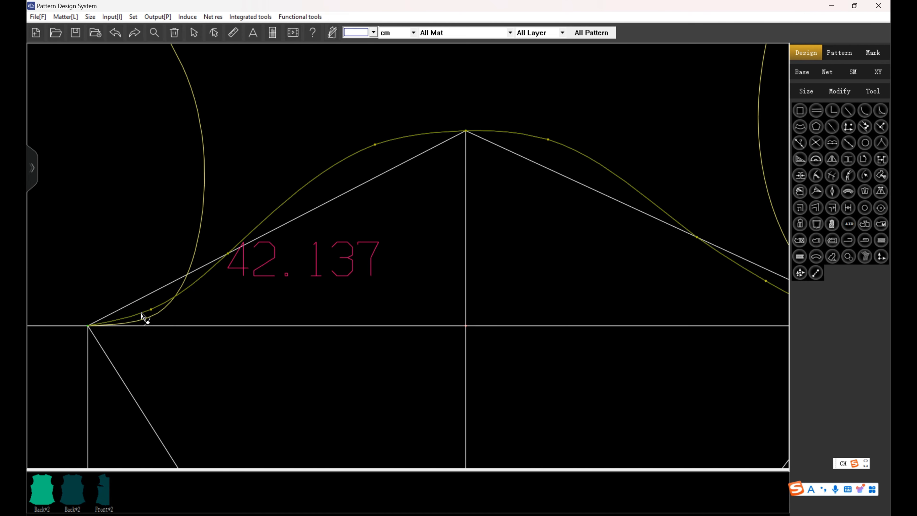
pyautogui.click(151, 310)
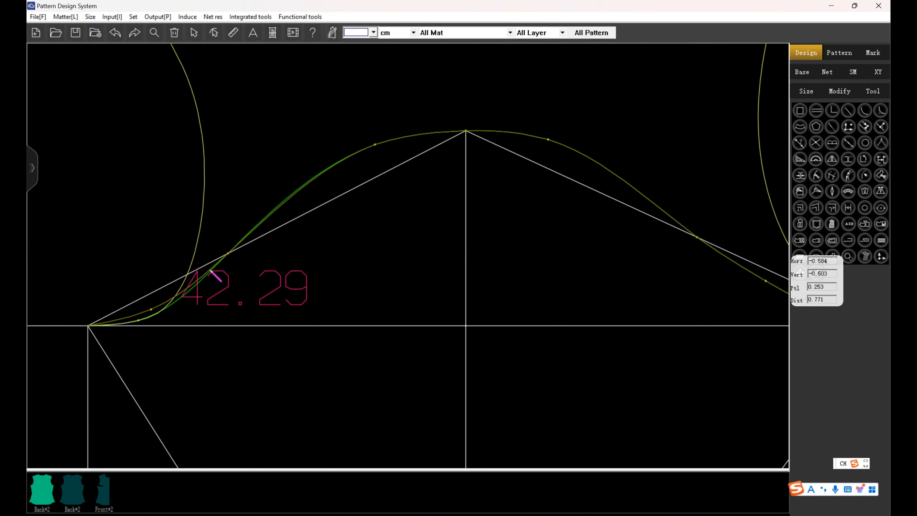
pyautogui.click(236, 255)
# Adjust the lower back control points of the sleeve cap curve to follow the copied back armhole curve near the underarm.
pyautogui.scroll(-3, 157, 200)
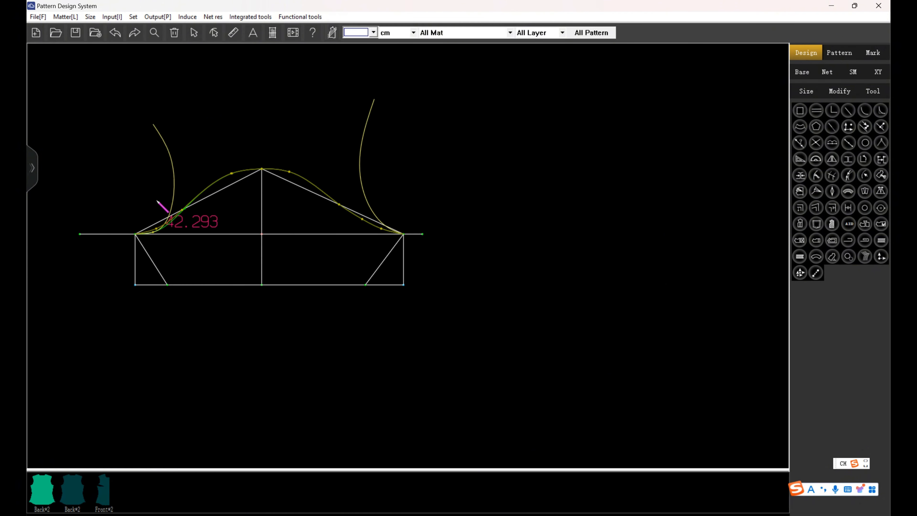
pyautogui.scroll(3, 368, 232)
pyautogui.click(377, 229)
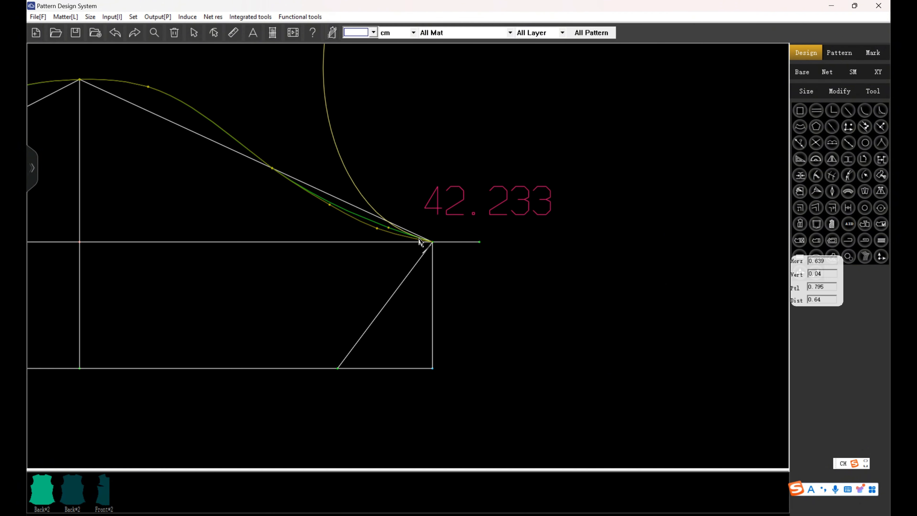
pyautogui.scroll(2, 421, 242)
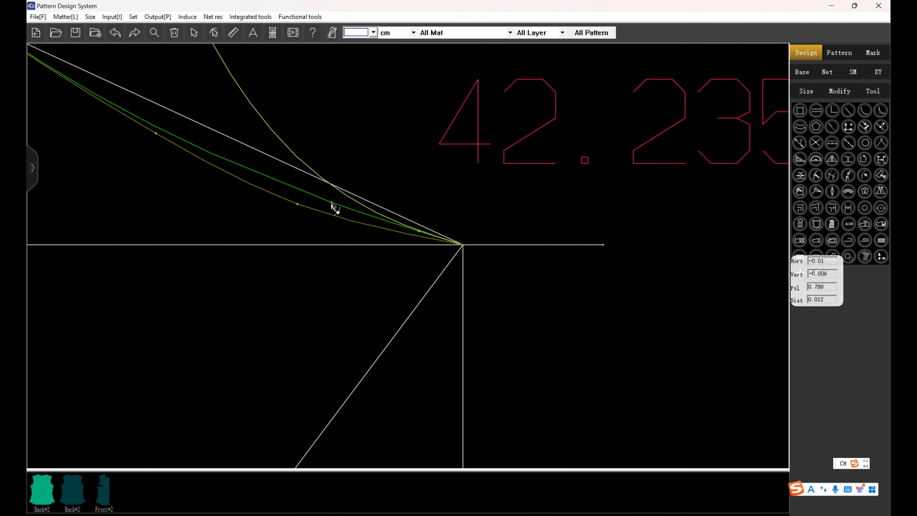
pyautogui.click(178, 142)
pyautogui.scroll(-10, 446, 170)
pyautogui.rightClick(567, 237)
# Select the sleeve piece's outline from the cap curve, the back underarm seam, the hem line and the front underarm seam.
pyautogui.scroll(-5, 416, 401)
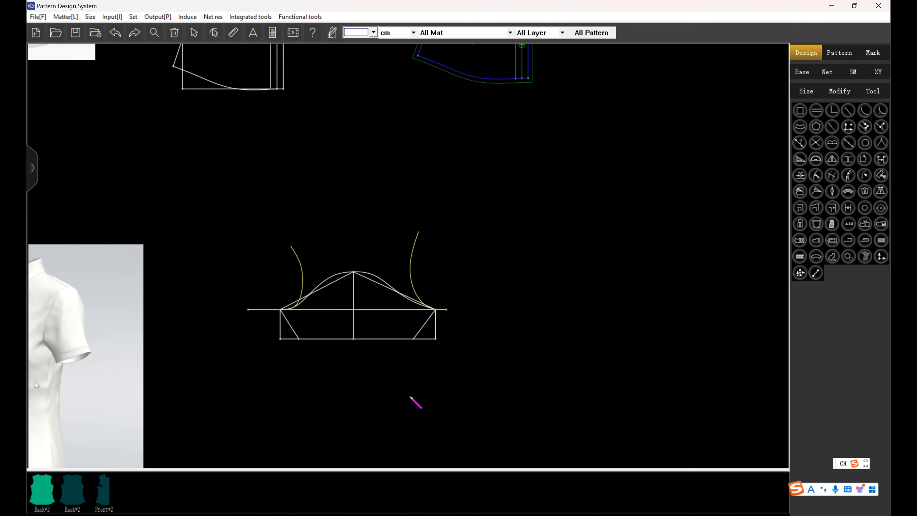
pyautogui.scroll(-3, 432, 99)
pyautogui.scroll(3, 405, 237)
pyautogui.scroll(3, 390, 109)
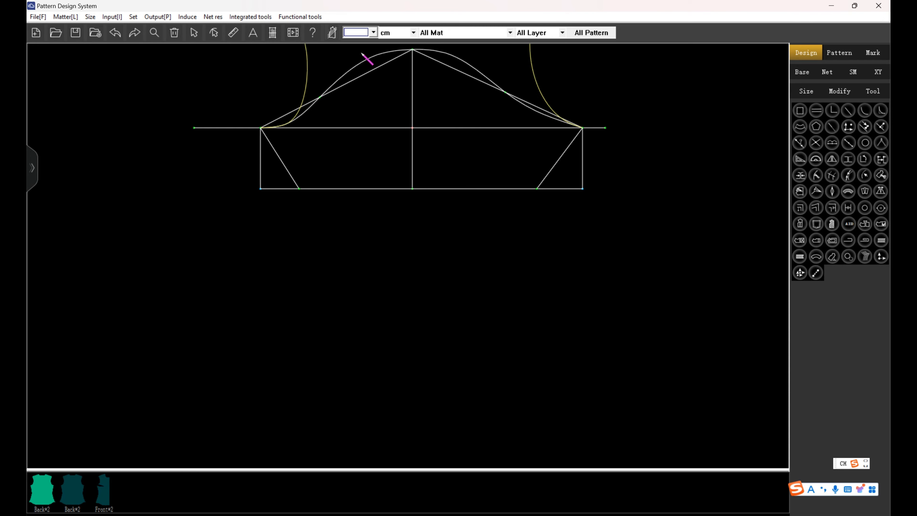
pyautogui.rightClick(367, 59)
pyautogui.click(555, 167)
pyautogui.click(473, 188)
pyautogui.click(323, 187)
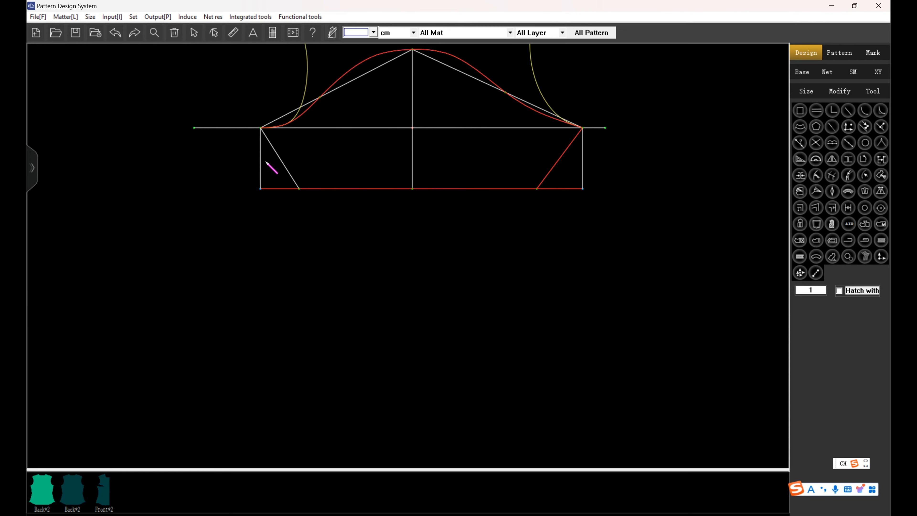
pyautogui.click(282, 162)
# Include the sleeve centre and width lines as internal lines and generate the pattern piece named Sleeve in FabricA.
pyautogui.scroll(-3, 293, 272)
pyautogui.rightClick(333, 288)
pyautogui.click(347, 164)
pyautogui.click(345, 243)
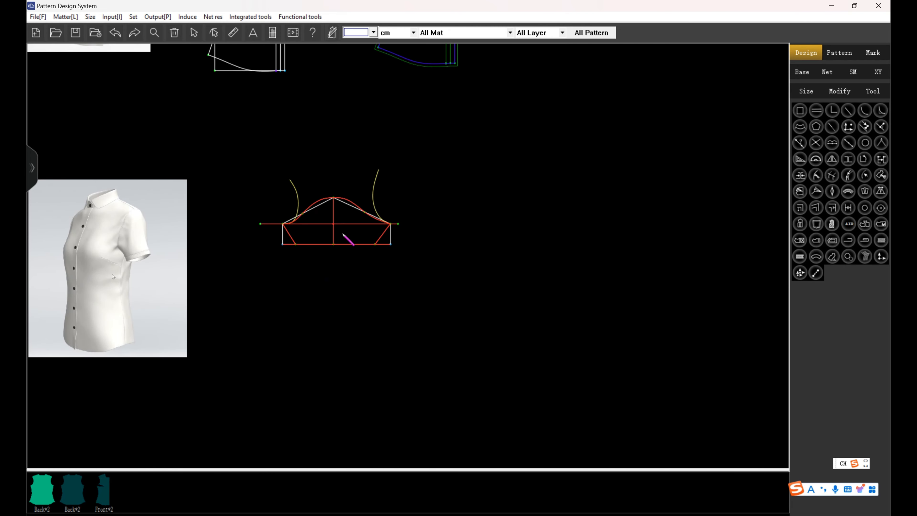
pyautogui.click(234, 165)
pyautogui.click(216, 276)
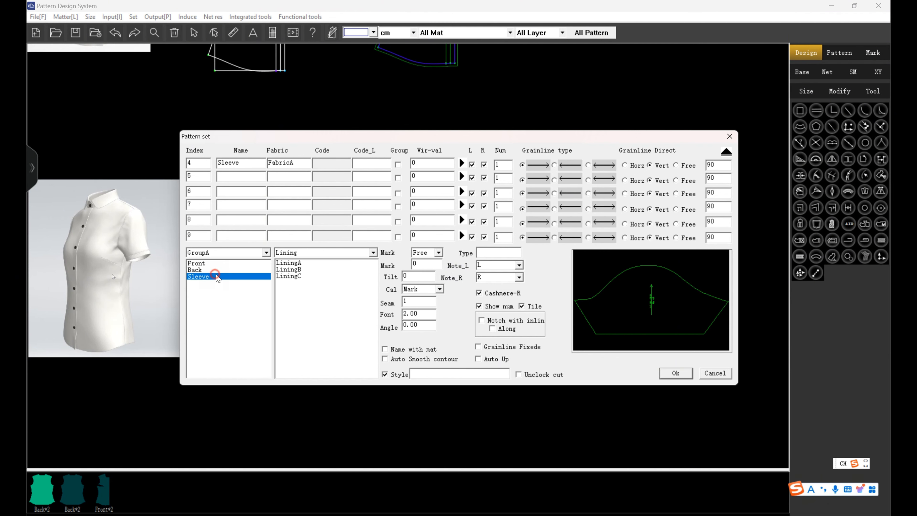
pyautogui.click(676, 374)
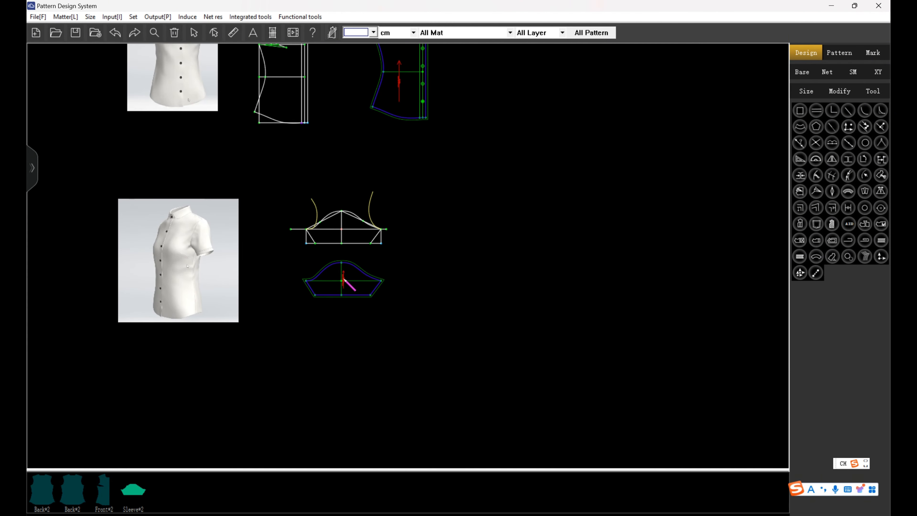
# Display the graded sizes of the pattern pieces, align the sleeve's sizes near its centre and examine the grading at the hem and cap.
pyautogui.click(839, 52)
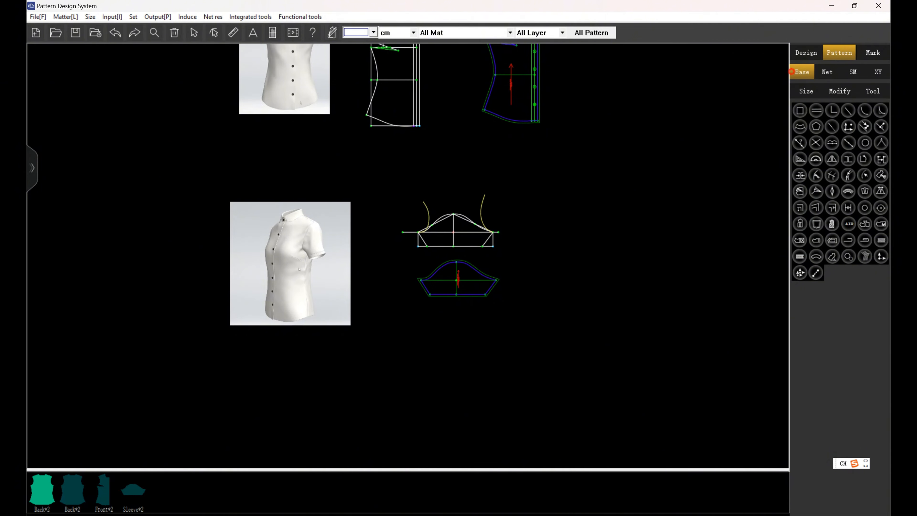
pyautogui.click(802, 72)
pyautogui.scroll(2, 574, 247)
pyautogui.scroll(5, 415, 328)
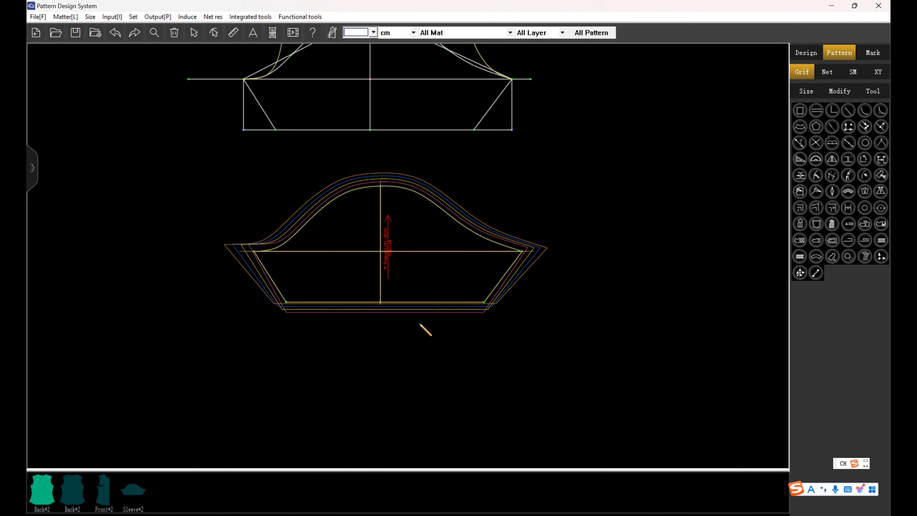
pyautogui.click(866, 256)
pyautogui.click(376, 245)
pyautogui.scroll(-3, 367, 271)
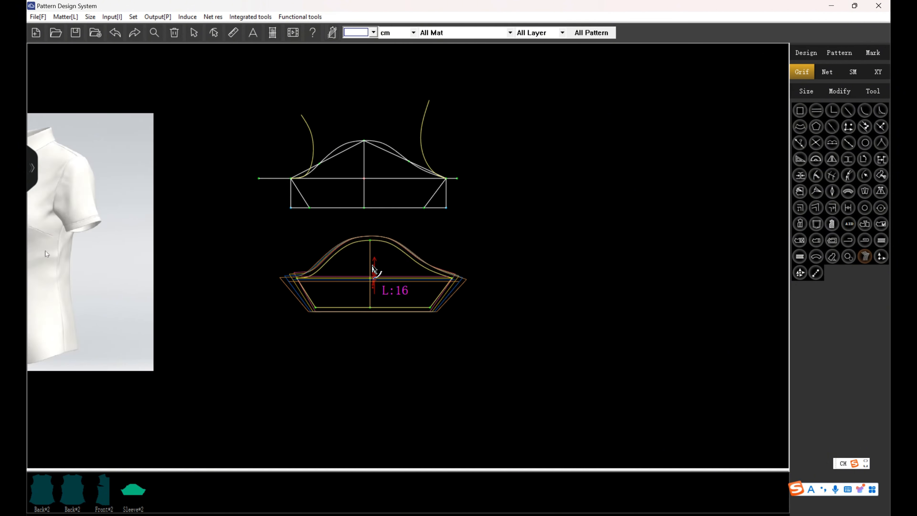
pyautogui.scroll(3, 363, 268)
pyautogui.scroll(-3, 371, 235)
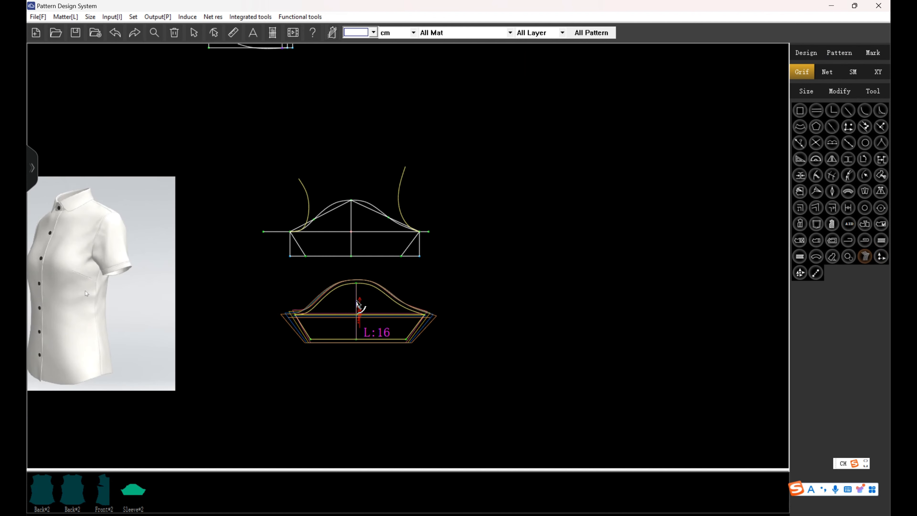
pyautogui.scroll(3, 352, 318)
pyautogui.scroll(-3, 344, 372)
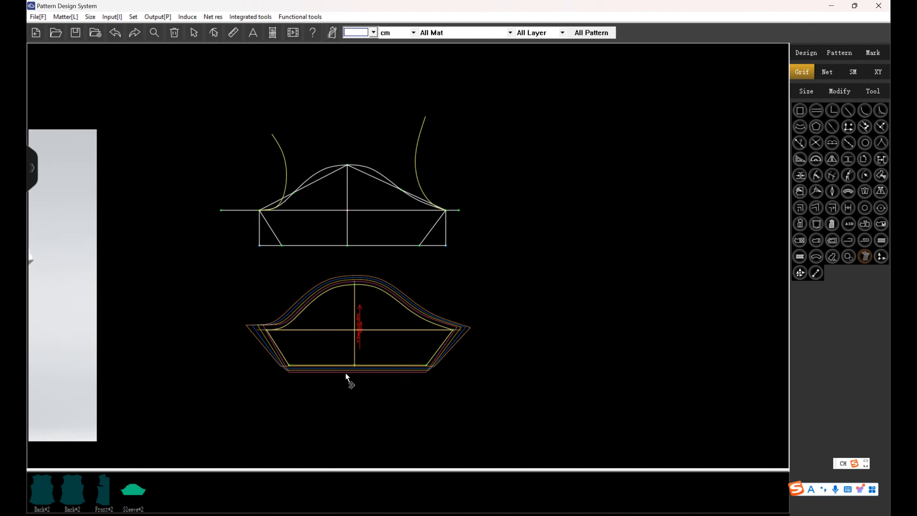
# Set the size grading increment of the sleeve draft's centre line length to 0.3 cm at the hem point.
pyautogui.click(809, 52)
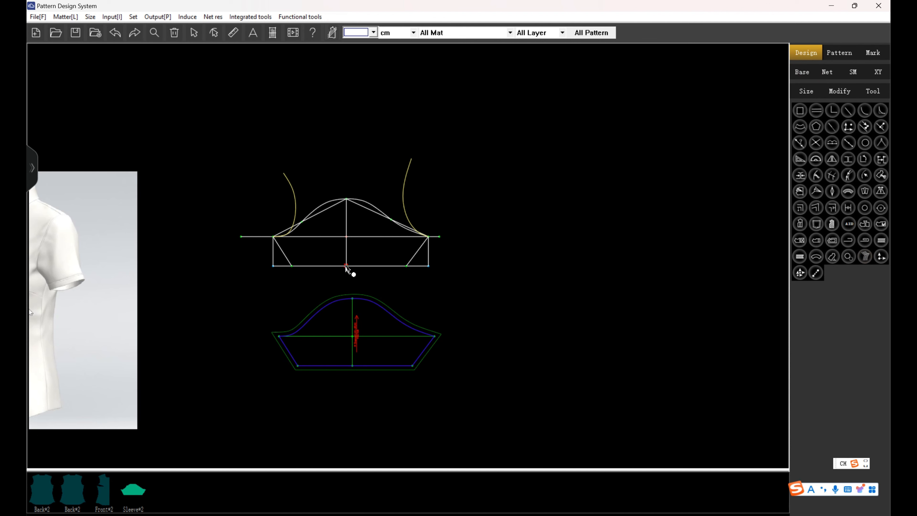
pyautogui.click(346, 266)
pyautogui.click(458, 272)
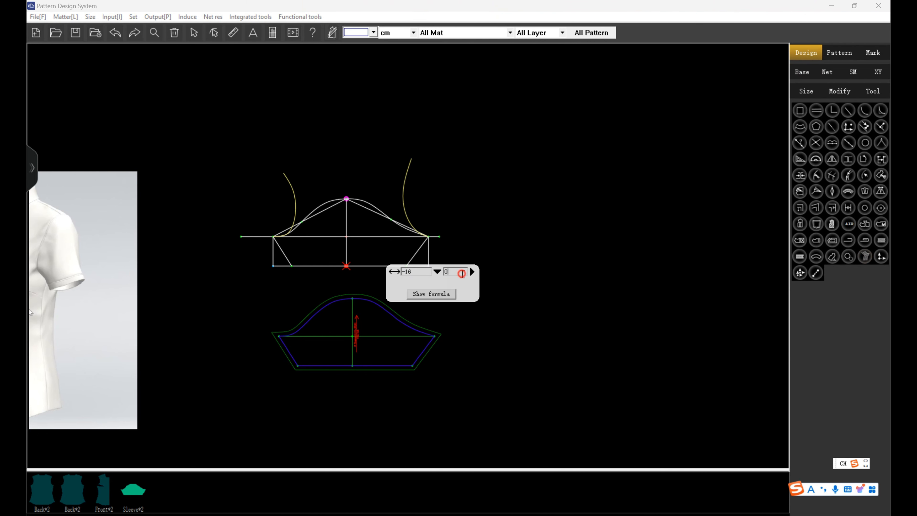
pyautogui.write('0.3')
pyautogui.press('Return')
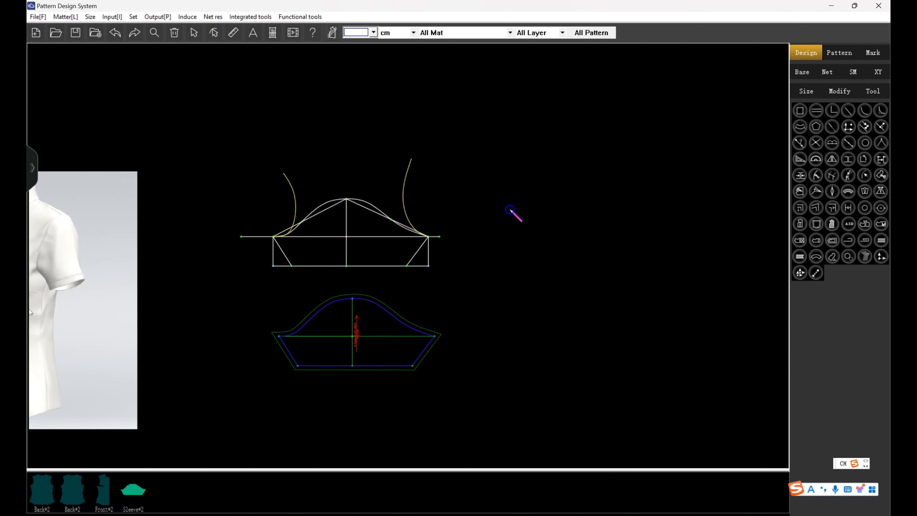
# Show the graded size nest aligned at the sleeve centre and check the spacing between sizes along the hem.
pyautogui.click(802, 71)
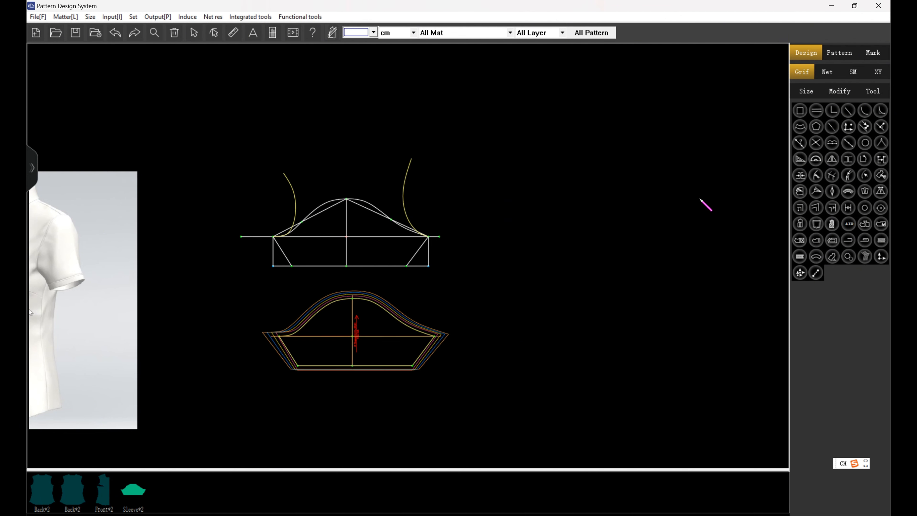
pyautogui.scroll(5, 395, 359)
pyautogui.scroll(-4, 450, 401)
pyautogui.scroll(2, 448, 424)
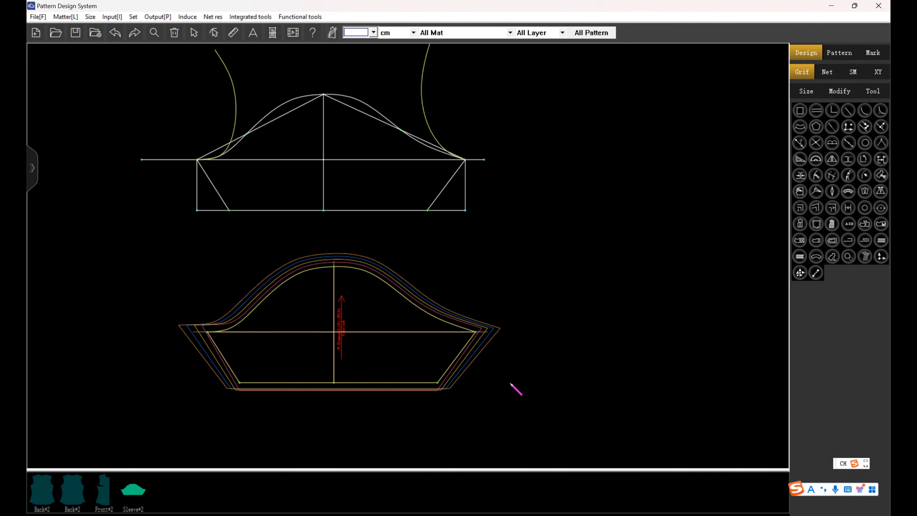
pyautogui.click(865, 256)
pyautogui.click(337, 339)
pyautogui.scroll(-3, 340, 338)
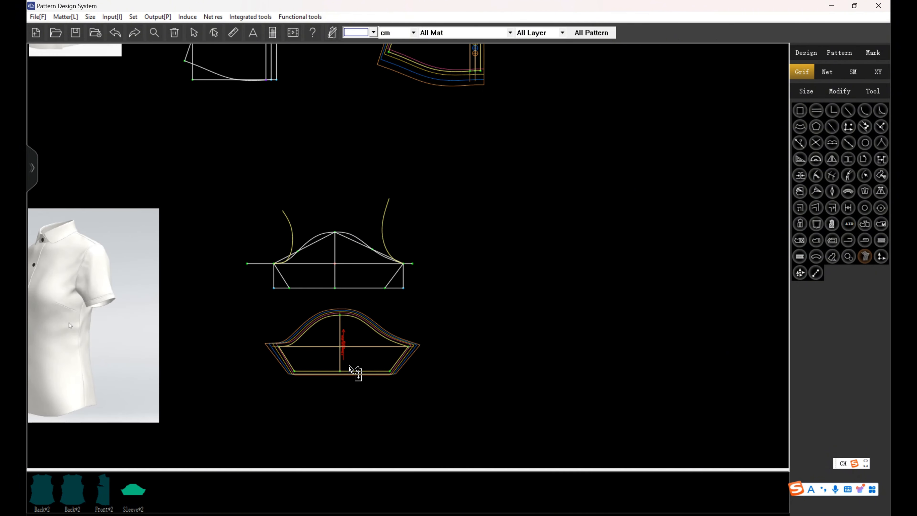
pyautogui.scroll(1, 350, 366)
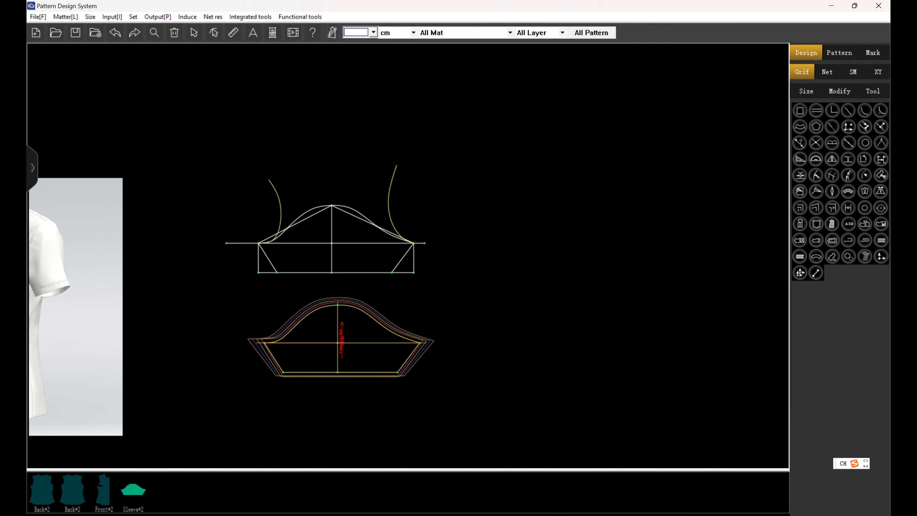
# Hide the graded sizes and revise the grading increment of the sleeve draft's centre line length.
pyautogui.click(803, 72)
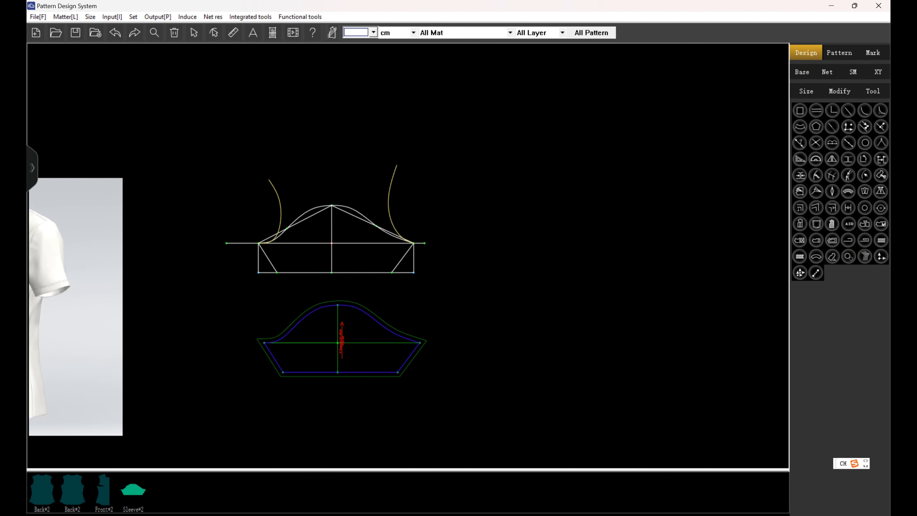
pyautogui.click(332, 272)
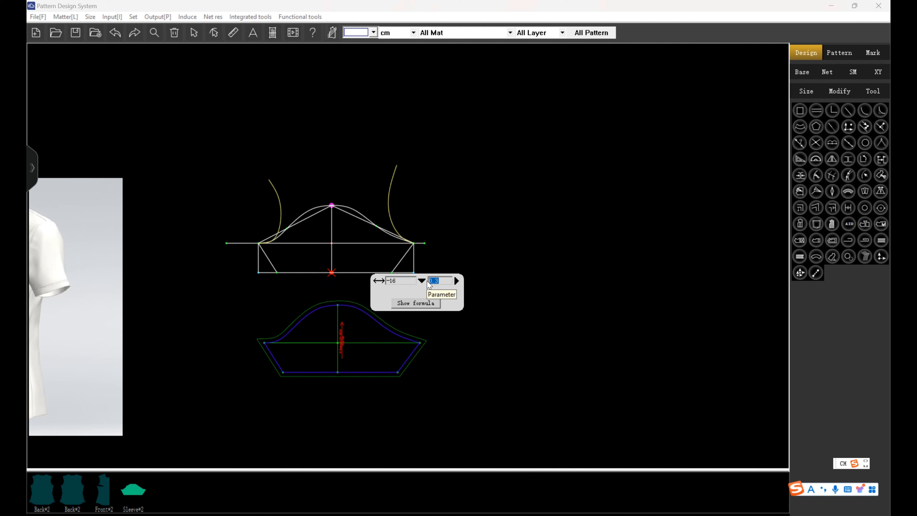
pyautogui.click(607, 215)
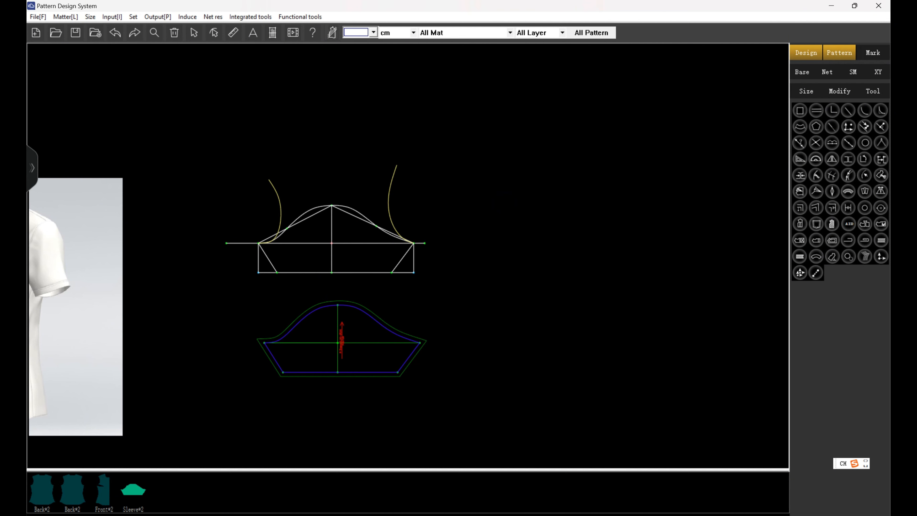
# Display the graded sizes again, examine the size spacing on the sleeve and front pieces, and return to the ungraded view.
pyautogui.click(839, 52)
pyautogui.click(802, 72)
pyautogui.rightClick(388, 377)
pyautogui.scroll(3, 389, 377)
pyautogui.scroll(-4, 426, 435)
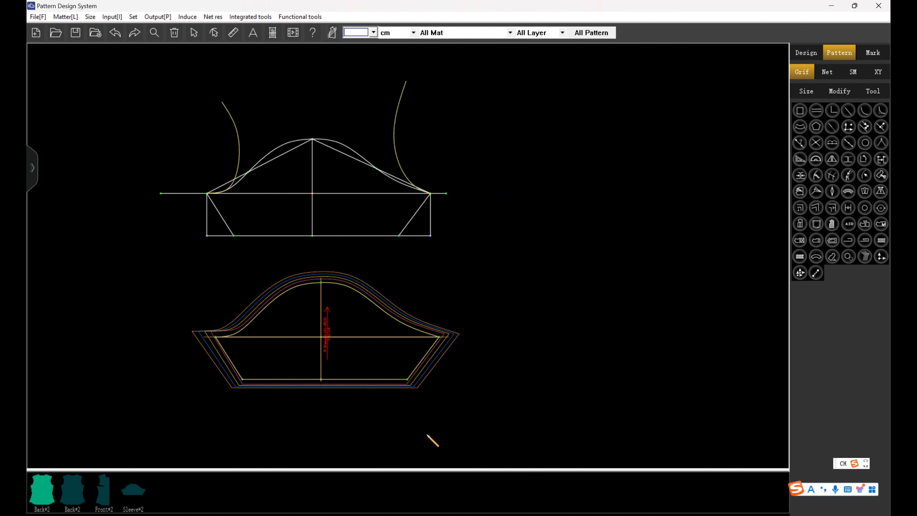
pyautogui.scroll(-2, 480, 362)
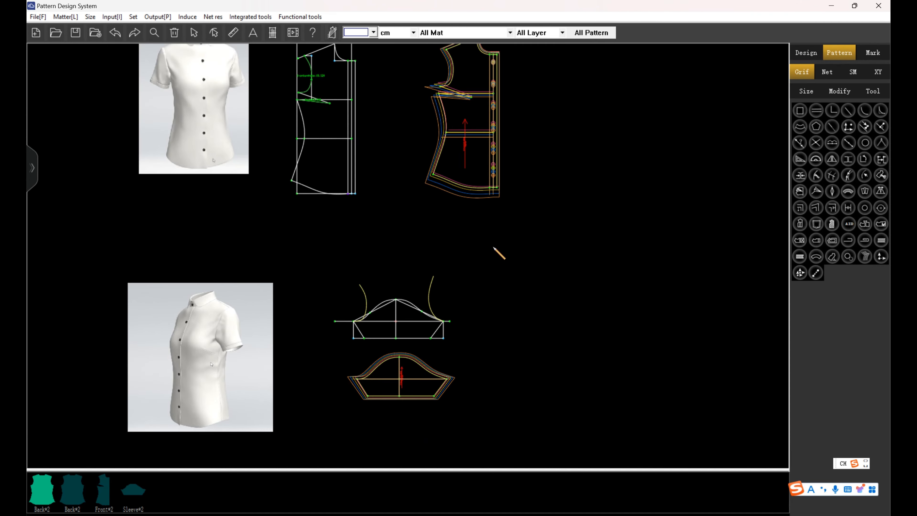
pyautogui.click(495, 233)
pyautogui.hotkey('ctrl', 'z')
pyautogui.scroll(-4, 474, 311)
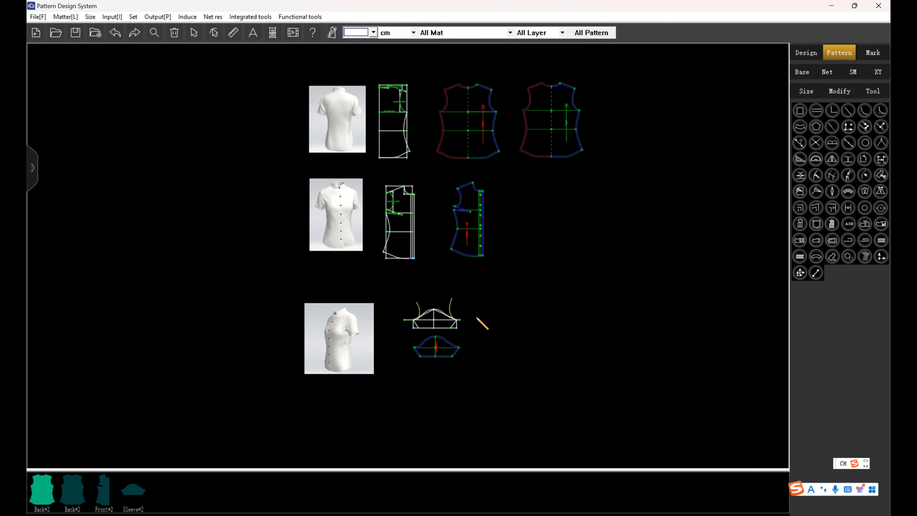
pyautogui.scroll(2, 492, 244)
pyautogui.scroll(-2, 459, 327)
pyautogui.scroll(2, 458, 327)
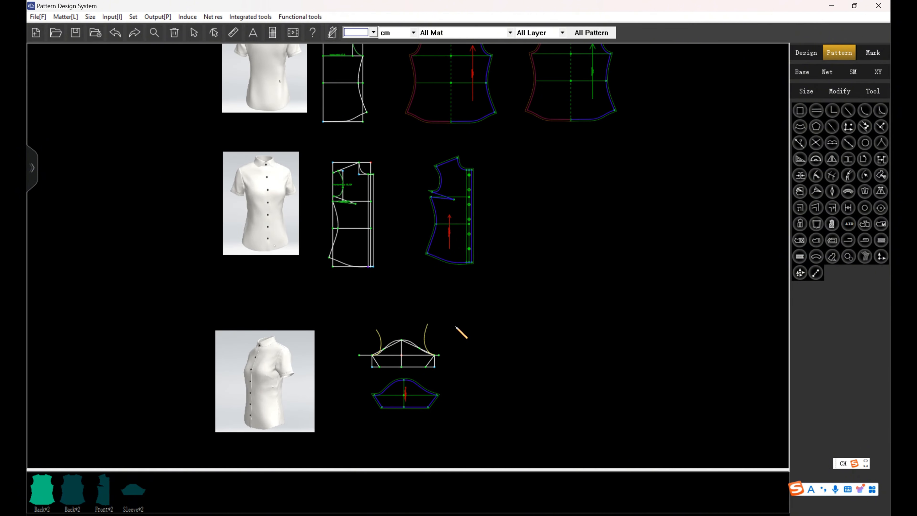
pyautogui.scroll(-2, 458, 327)
pyautogui.scroll(-3, 388, 240)
pyautogui.scroll(2, 402, 309)
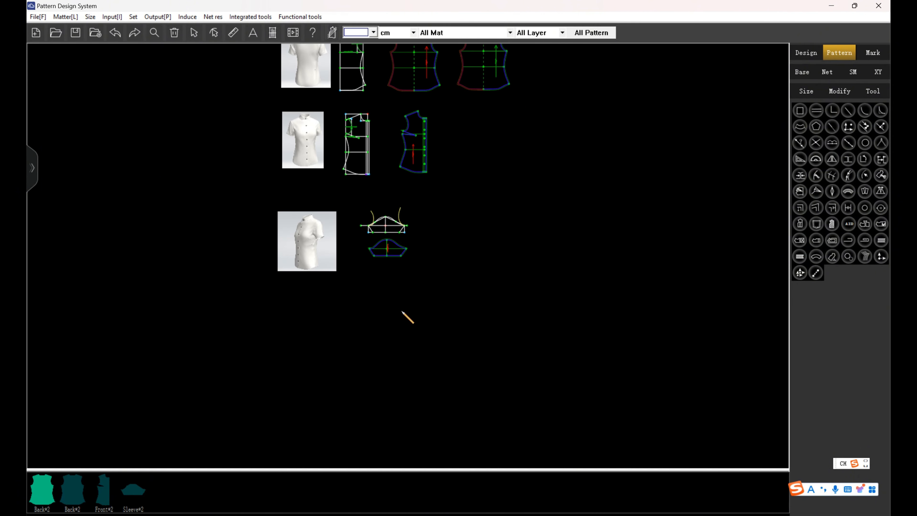
pyautogui.scroll(1, 402, 311)
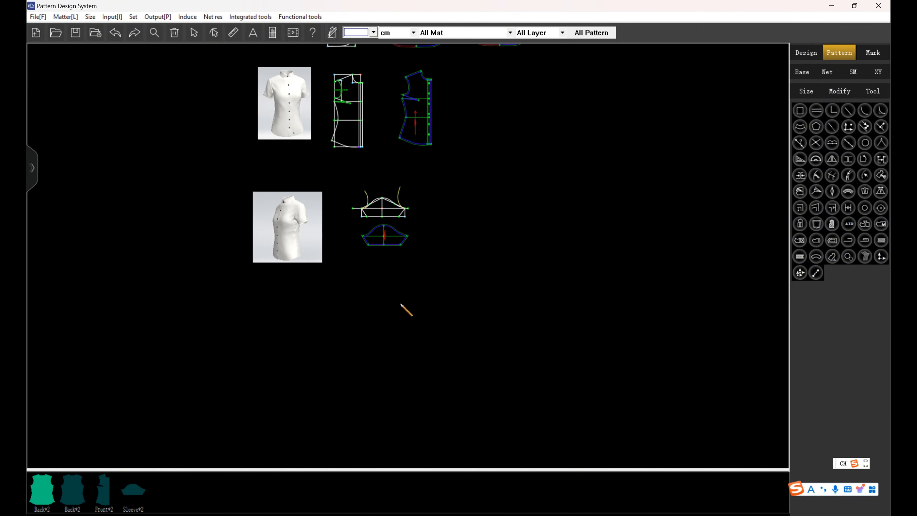
pyautogui.scroll(1, 369, 262)
pyautogui.scroll(-1, 409, 266)
pyautogui.scroll(2, 405, 264)
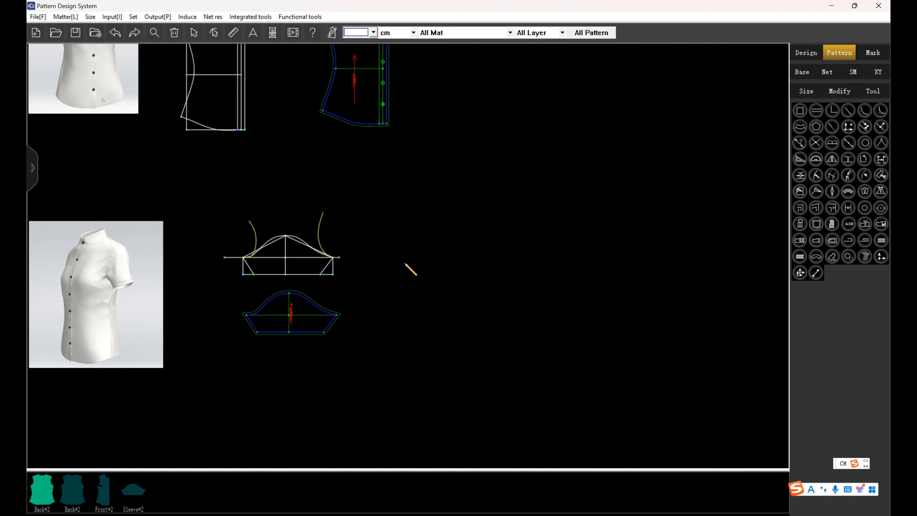
pyautogui.scroll(-3, 417, 335)
pyautogui.scroll(2, 343, 169)
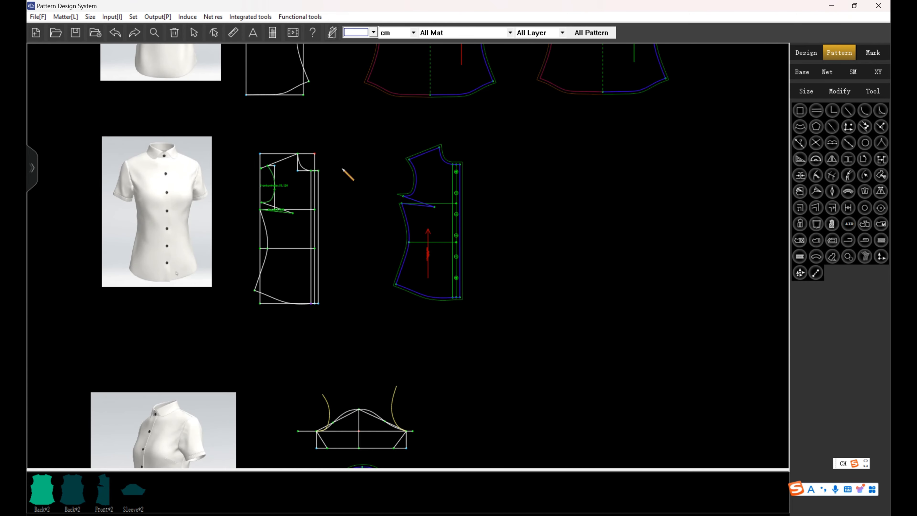
pyautogui.click(234, 32)
pyautogui.scroll(2, 315, 169)
pyautogui.click(241, 157)
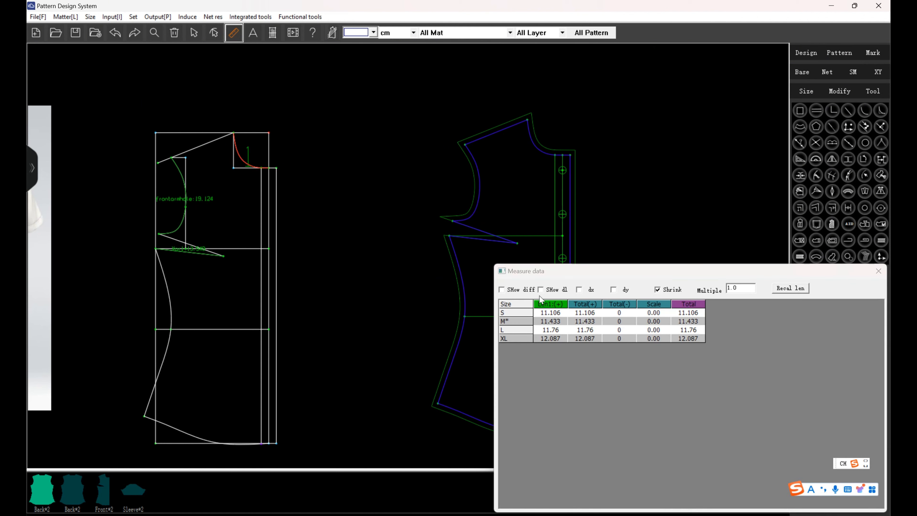
pyautogui.click(879, 273)
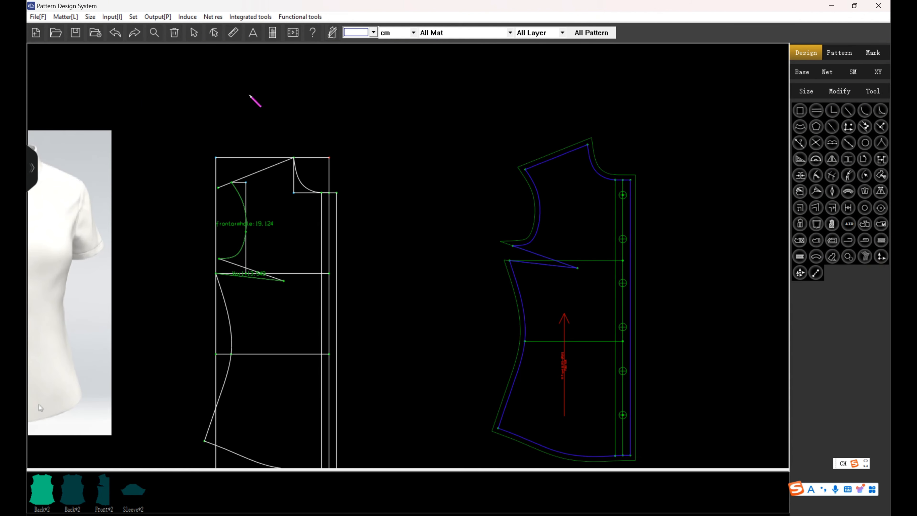
# Measure the neckline curve on the front draft and save its length as the variable frontneckarc.
pyautogui.click(233, 33)
pyautogui.click(303, 182)
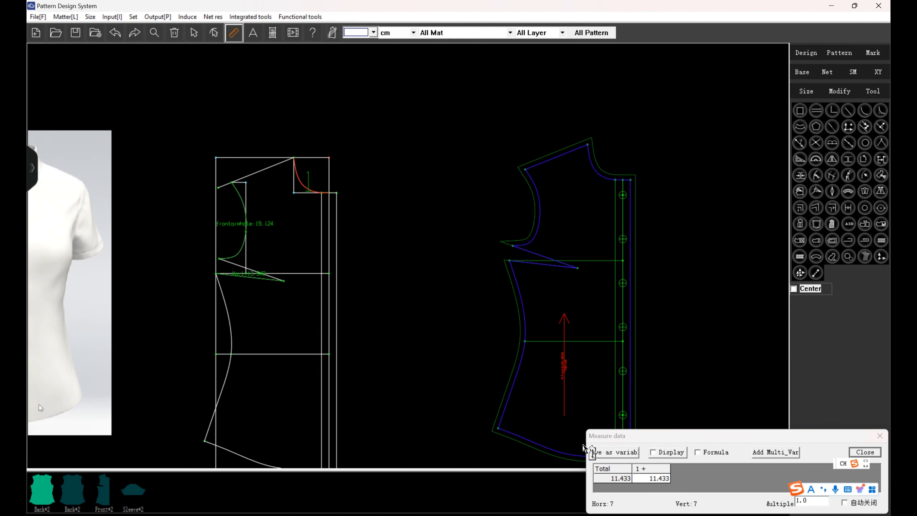
pyautogui.click(592, 451)
pyautogui.click(484, 348)
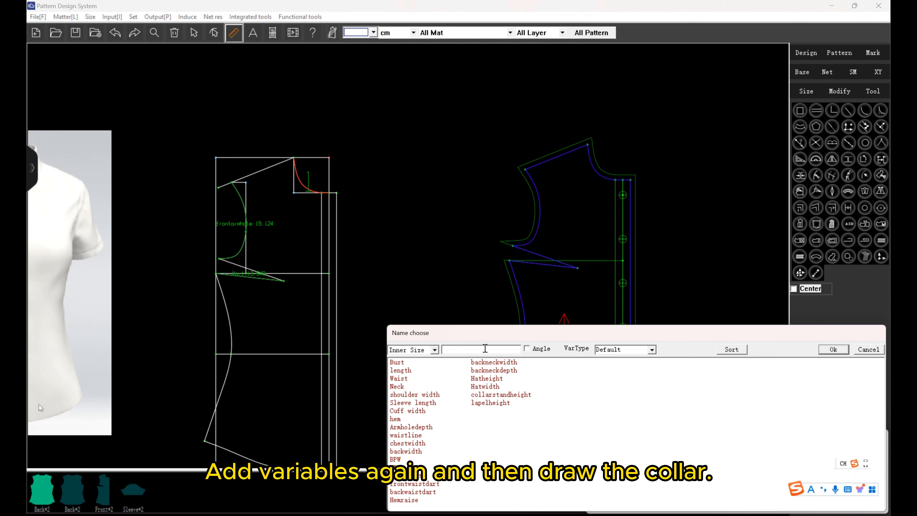
pyautogui.write("fr'o'n't'")
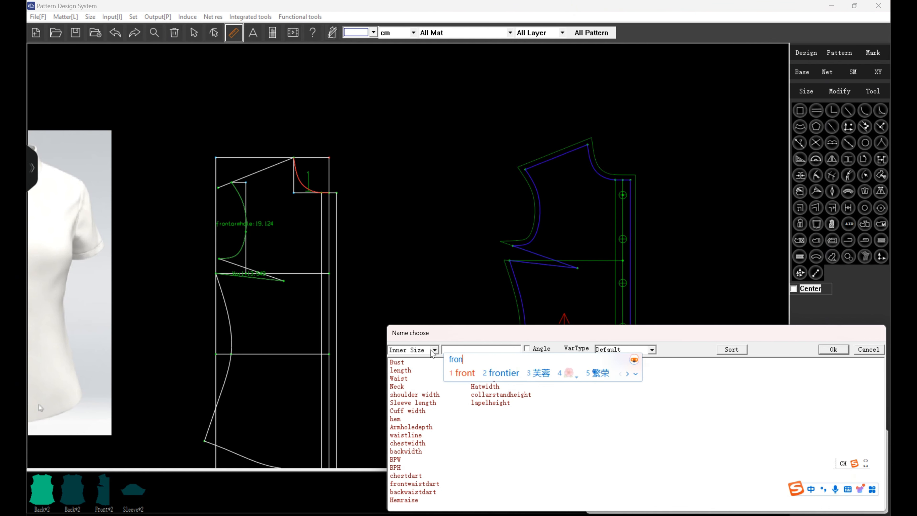
pyautogui.write("ne'c'ka'r'c")
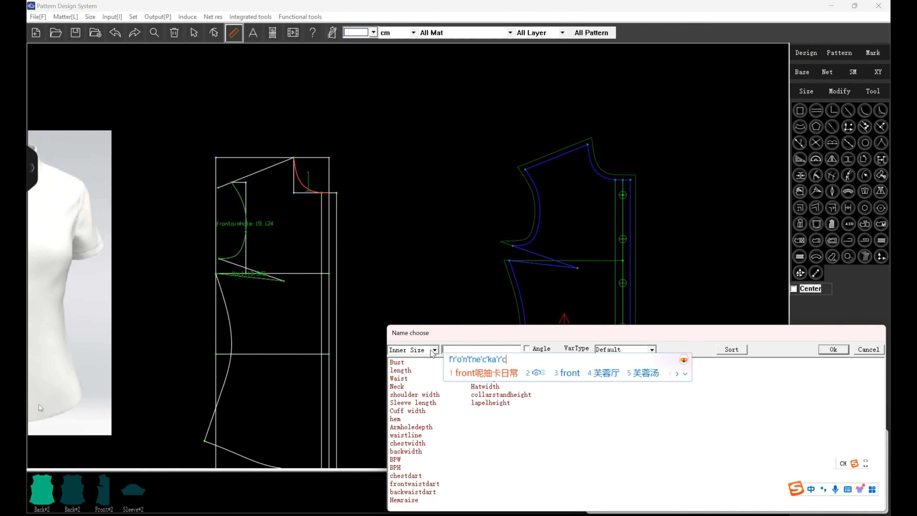
pyautogui.press('Return')
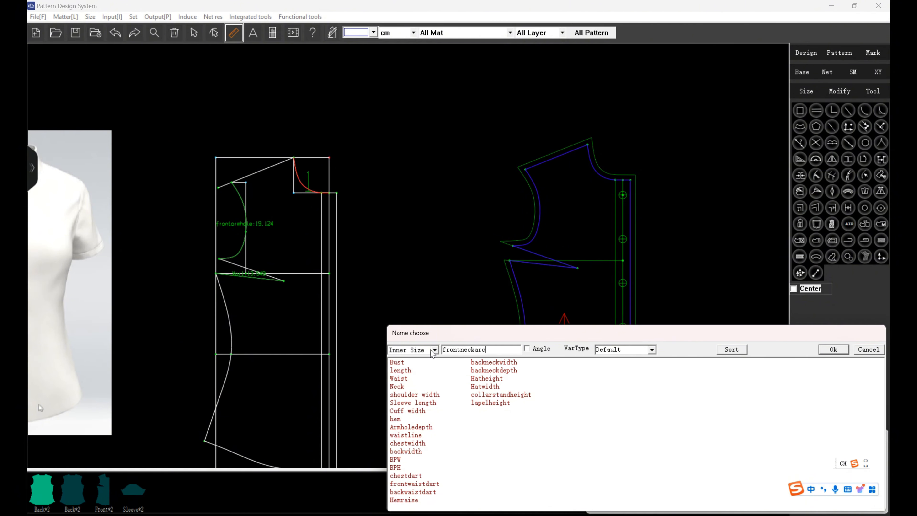
pyautogui.click(833, 349)
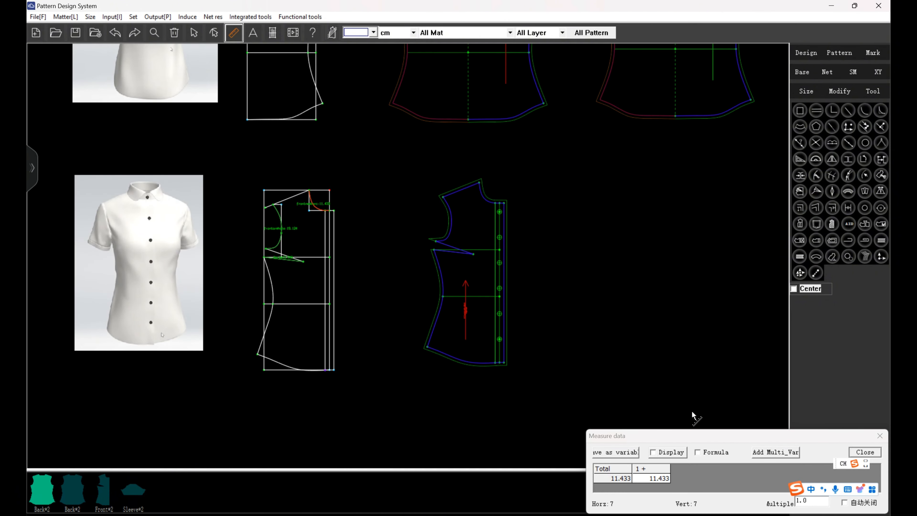
pyautogui.click(865, 452)
# Draw a vertical collar construction line about 30.6 cm long in the empty area beside the sleeve draft.
pyautogui.scroll(-1, 425, 236)
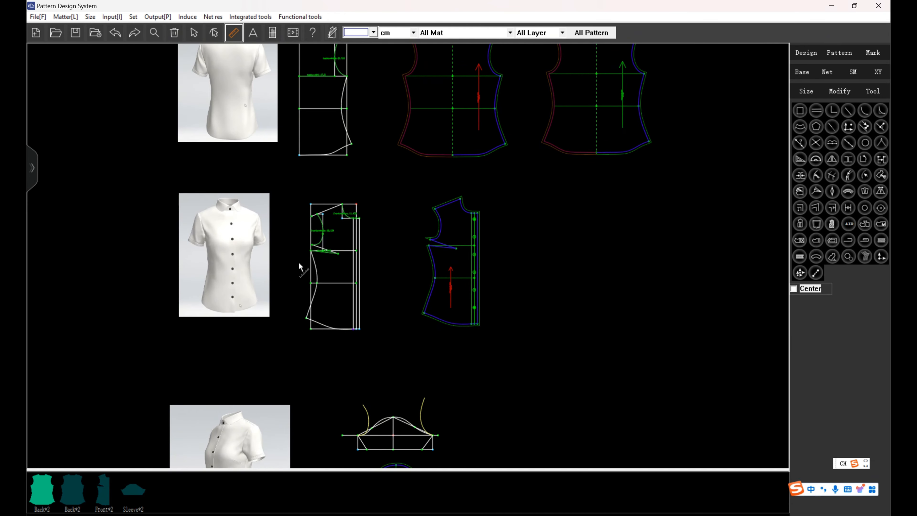
pyautogui.scroll(-4, 567, 248)
pyautogui.scroll(3, 557, 343)
pyautogui.click(811, 50)
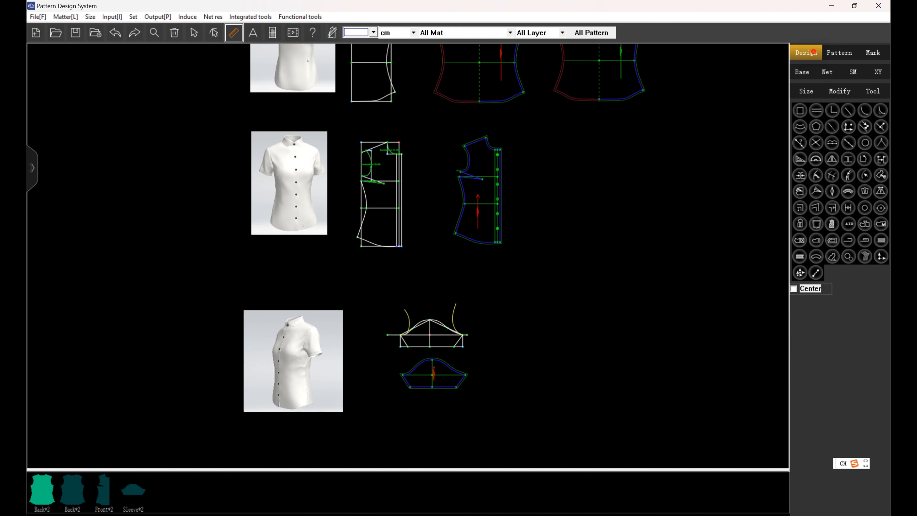
pyautogui.scroll(1, 560, 378)
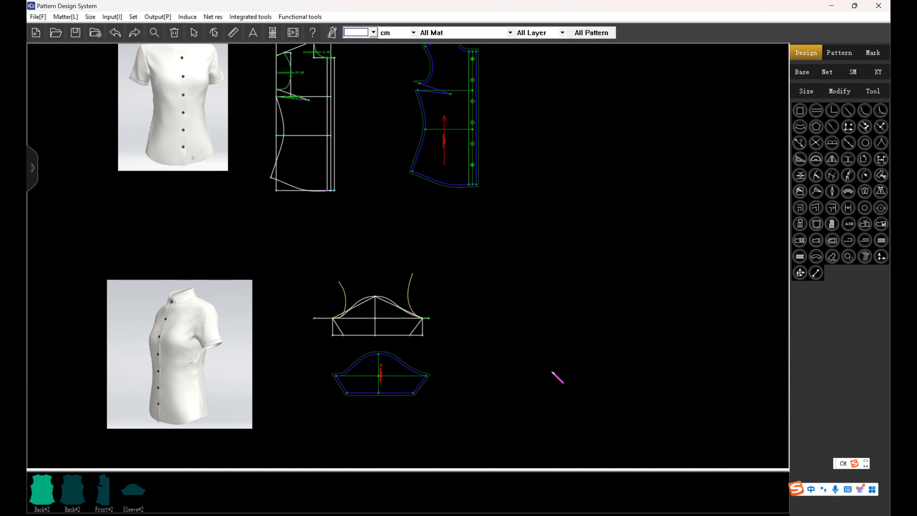
pyautogui.click(551, 371)
pyautogui.click(551, 296)
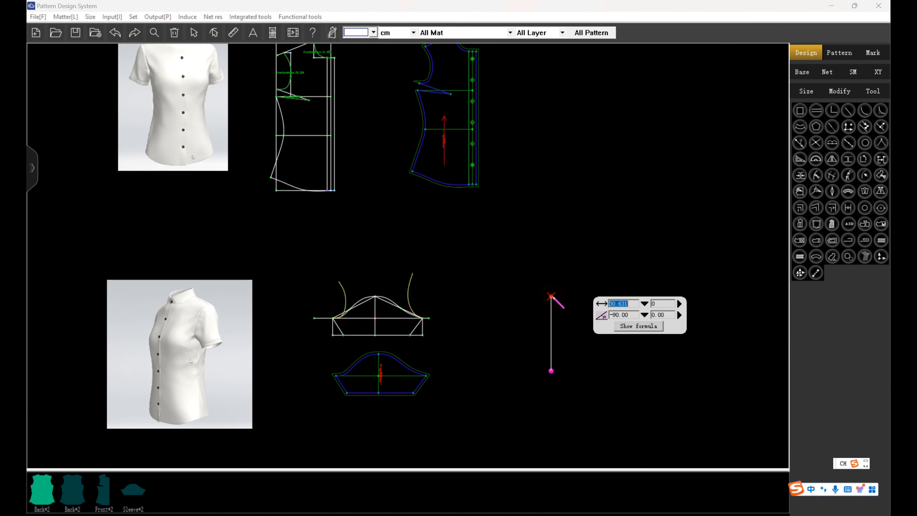
pyautogui.click(583, 374)
# Draw a horizontal line from the vertical line's lower end and begin its length formula with frontneckarc.
pyautogui.click(551, 371)
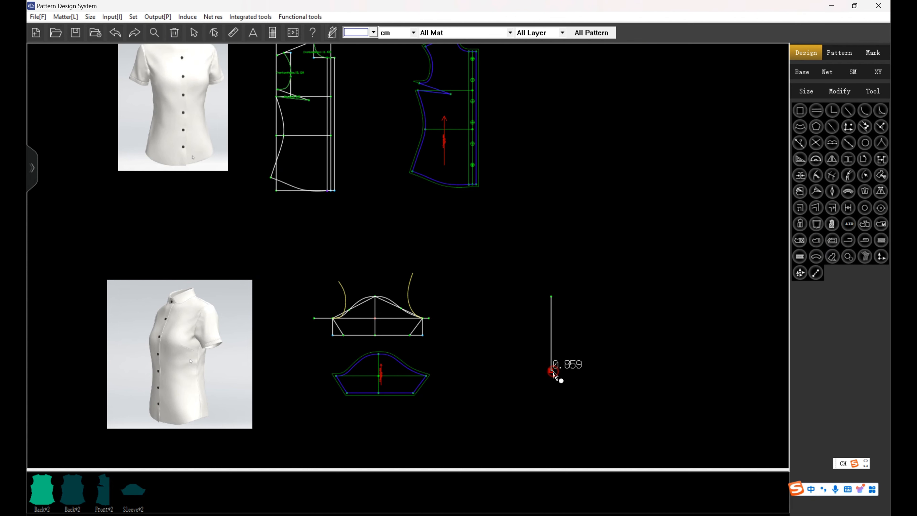
pyautogui.click(660, 378)
pyautogui.scroll(-3, 461, 348)
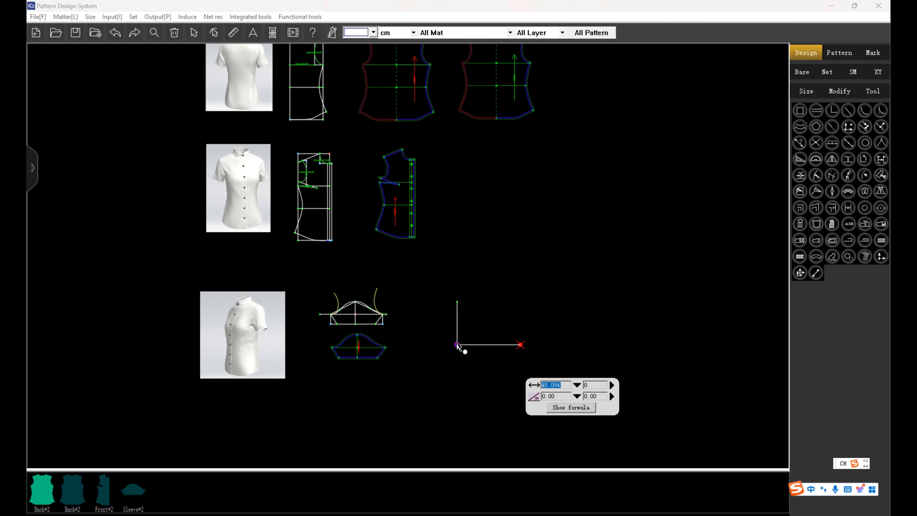
pyautogui.scroll(2, 459, 345)
pyautogui.click(576, 383)
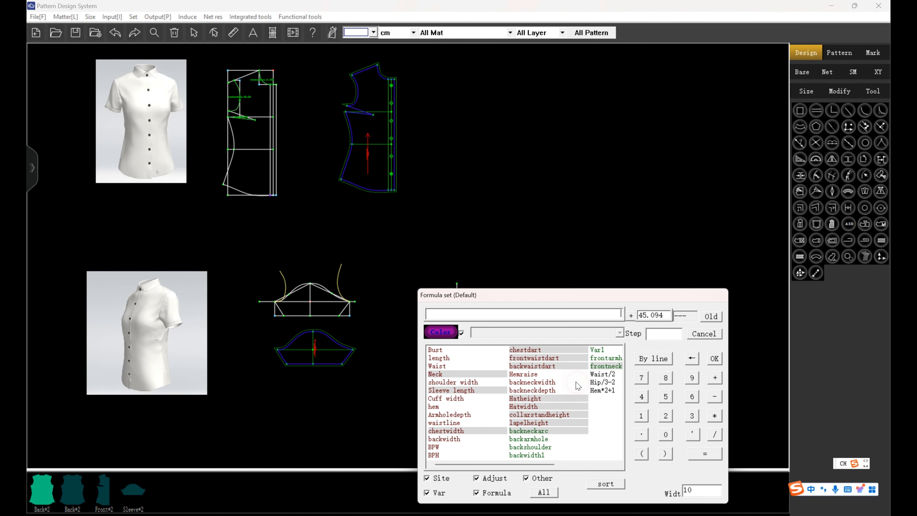
pyautogui.click(610, 366)
pyautogui.moveTo(594, 315); pyautogui.dragTo(622, 316)
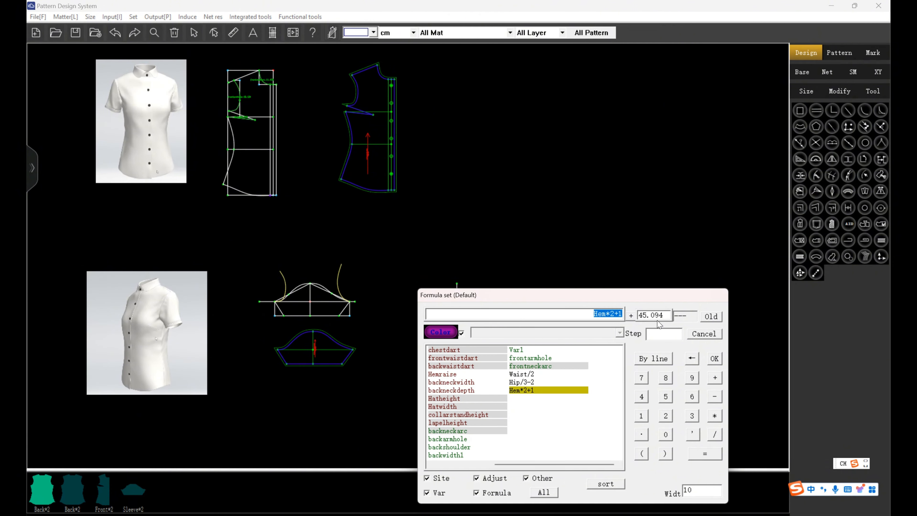
pyautogui.press('BackSpace')
pyautogui.click(549, 366)
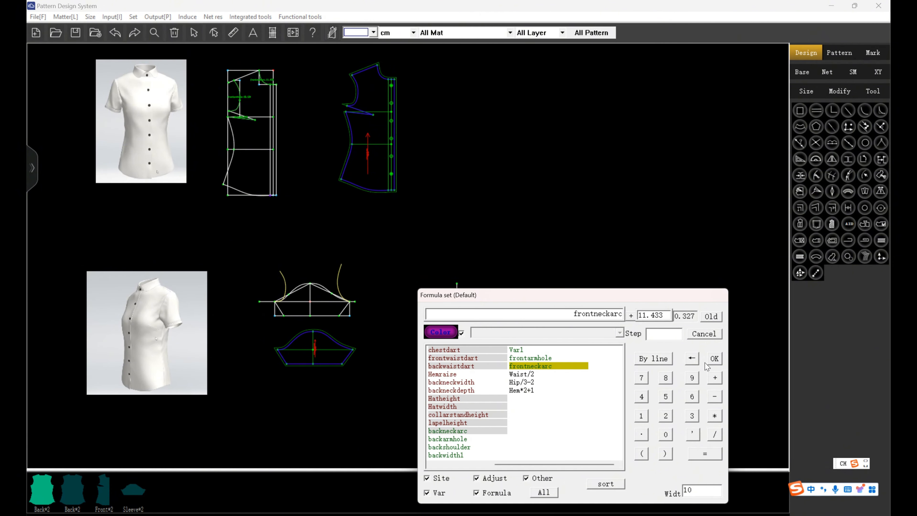
# Complete the horizontal line's length formula as frontneckarc+backneckarc+0.5 and apply it.
pyautogui.click(716, 378)
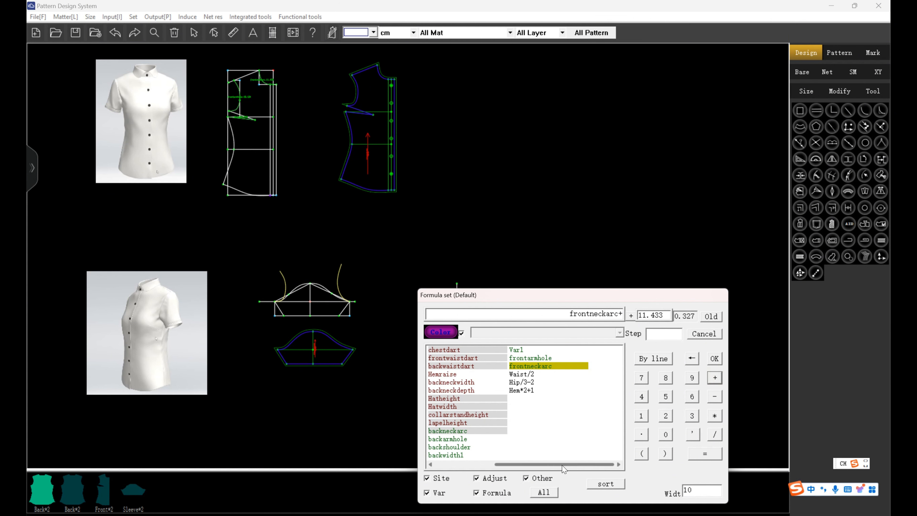
pyautogui.moveTo(560, 465); pyautogui.dragTo(520, 466)
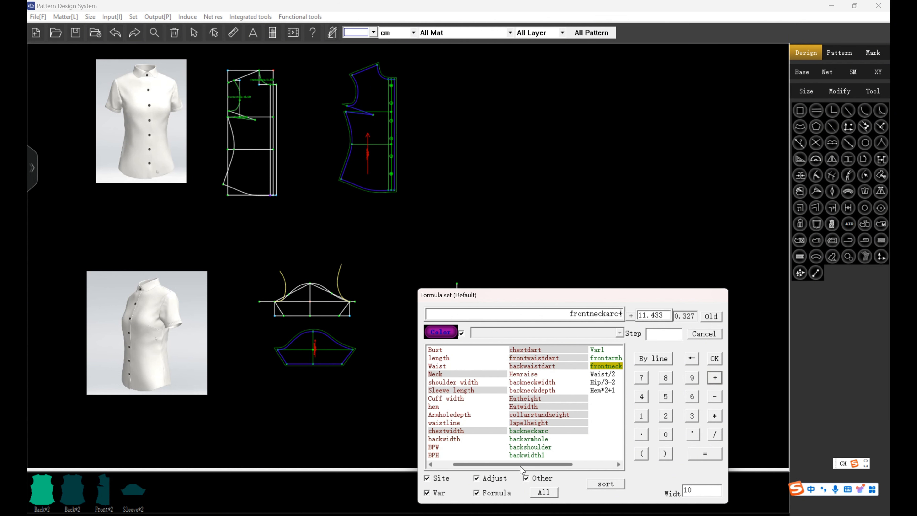
pyautogui.click(539, 431)
pyautogui.click(714, 377)
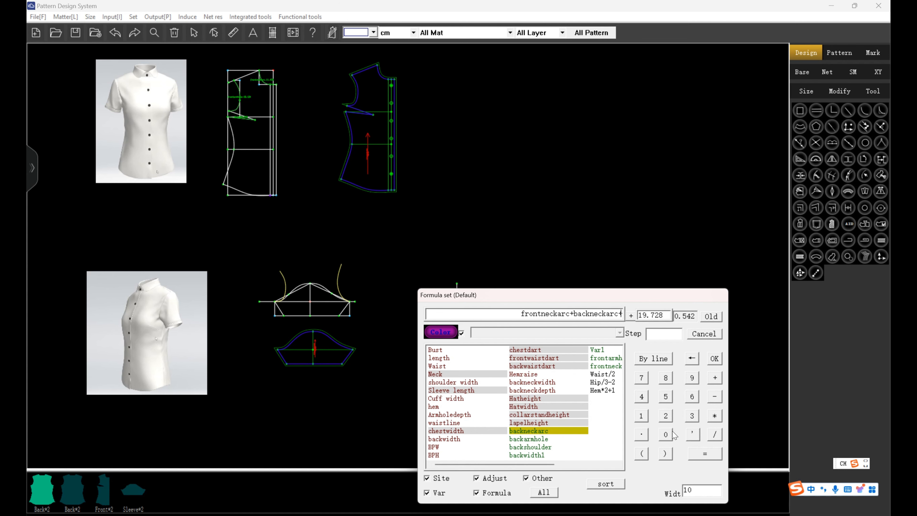
pyautogui.click(666, 434)
pyautogui.click(641, 434)
pyautogui.click(665, 396)
pyautogui.click(714, 358)
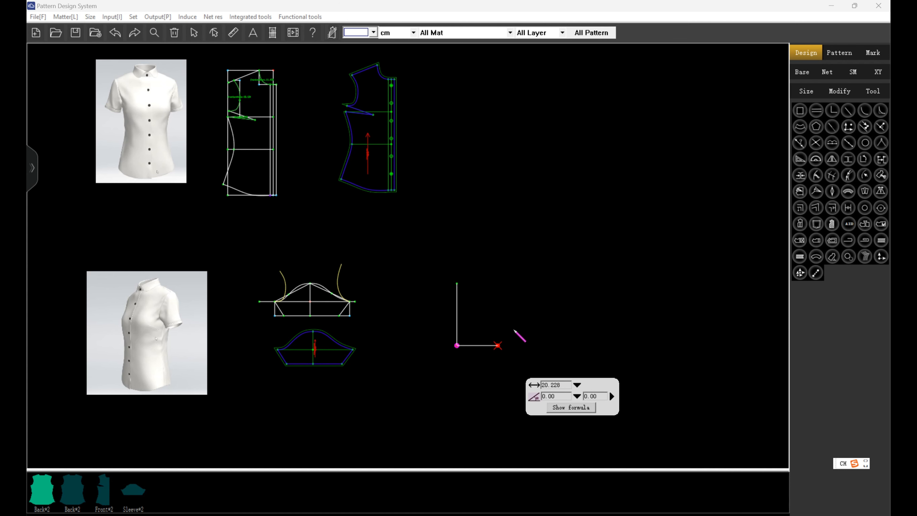
pyautogui.rightClick(505, 319)
# Draw a 0.5 cm vertical line upward from the free end of the horizontal collar line.
pyautogui.scroll(7, 498, 341)
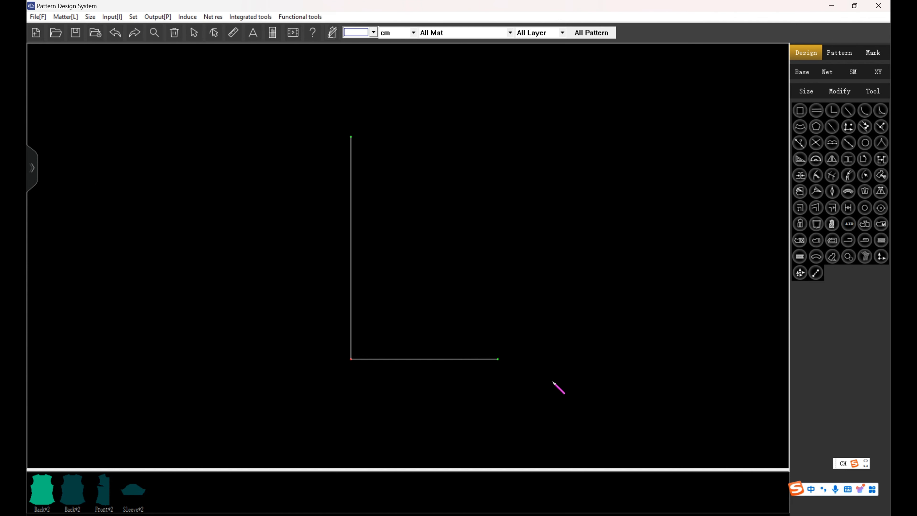
pyautogui.click(498, 360)
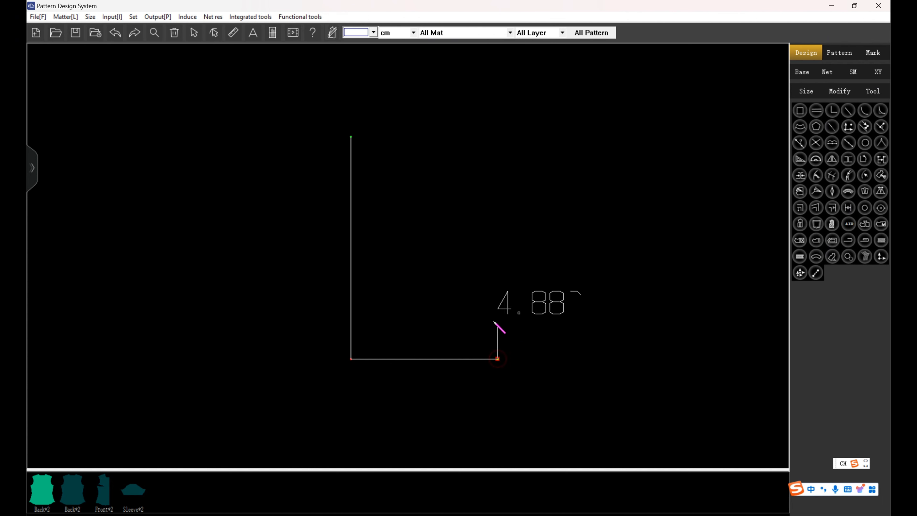
pyautogui.click(497, 349)
pyautogui.write('0.5')
pyautogui.press('Return')
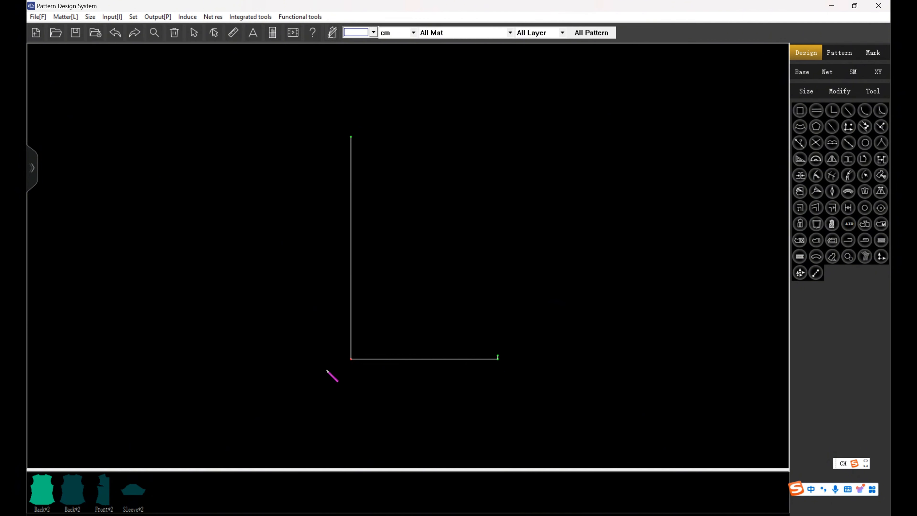
# Connect the corner of the collar construction lines to the upper end of the 0.5 cm line.
pyautogui.click(349, 359)
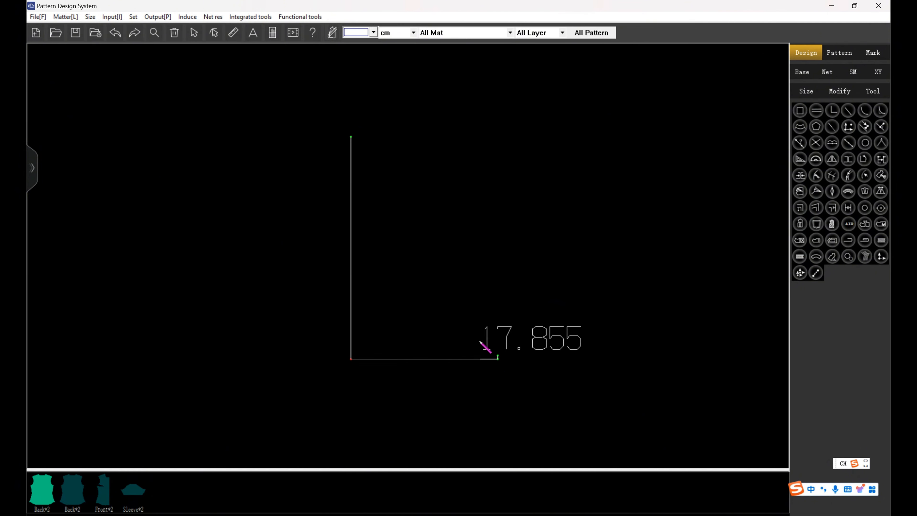
pyautogui.click(497, 356)
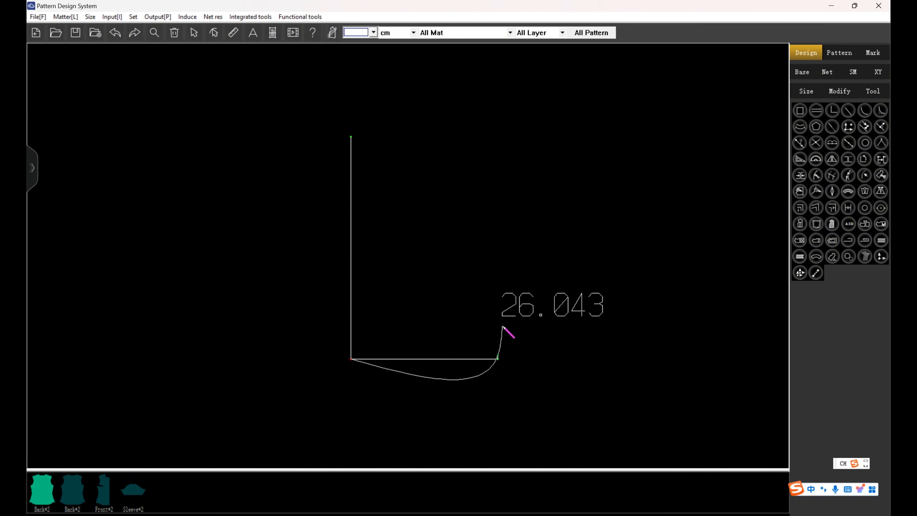
pyautogui.rightClick(499, 380)
pyautogui.scroll(3, 495, 361)
# Extend the slanted collar line by 1.5 cm beyond the top of the 0.5 cm line.
pyautogui.moveTo(484, 324); pyautogui.dragTo(493, 332)
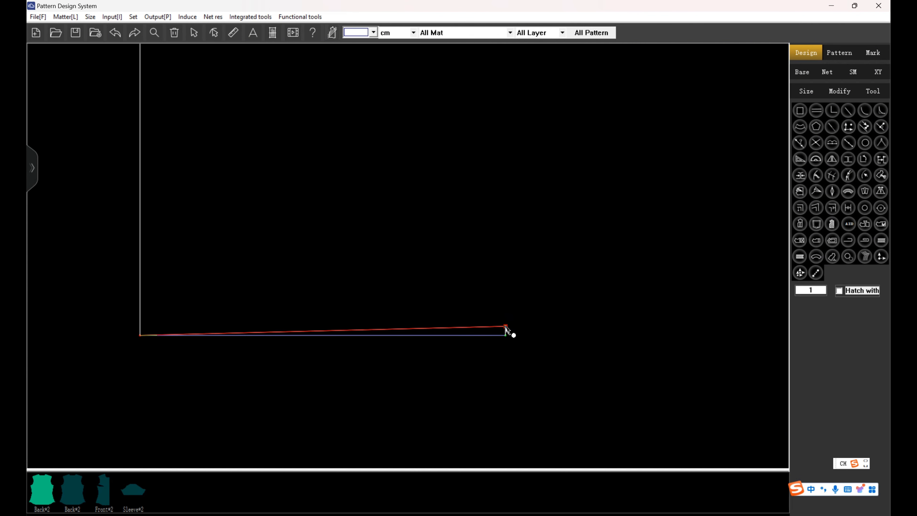
pyautogui.click(506, 327)
pyautogui.click(538, 317)
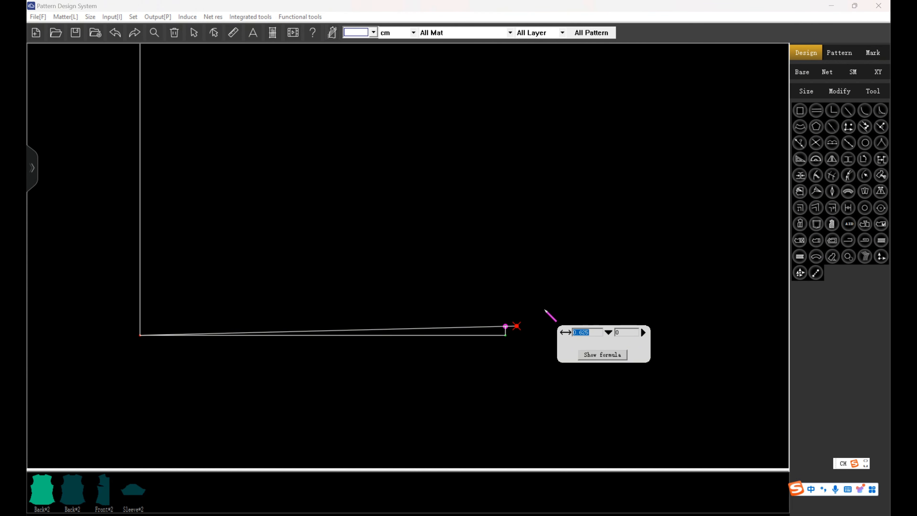
pyautogui.write('1.5')
pyautogui.scroll(-2, 523, 291)
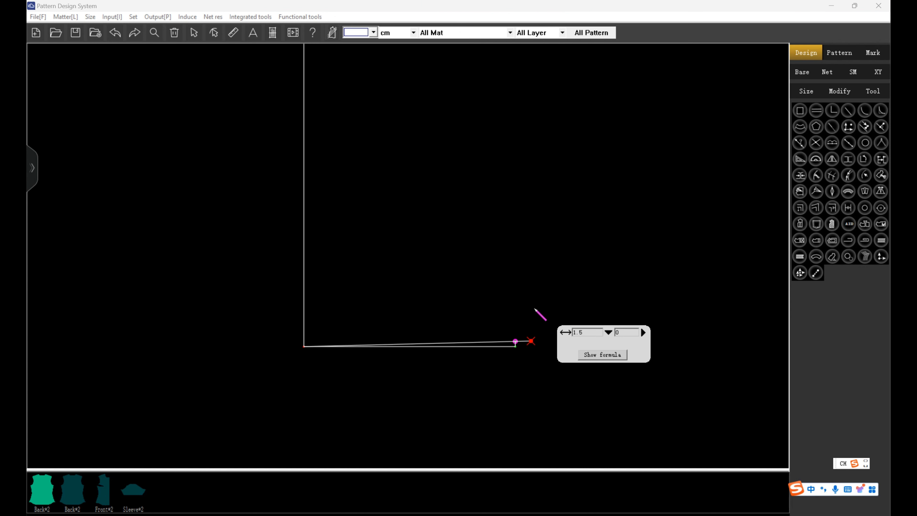
pyautogui.press('Return')
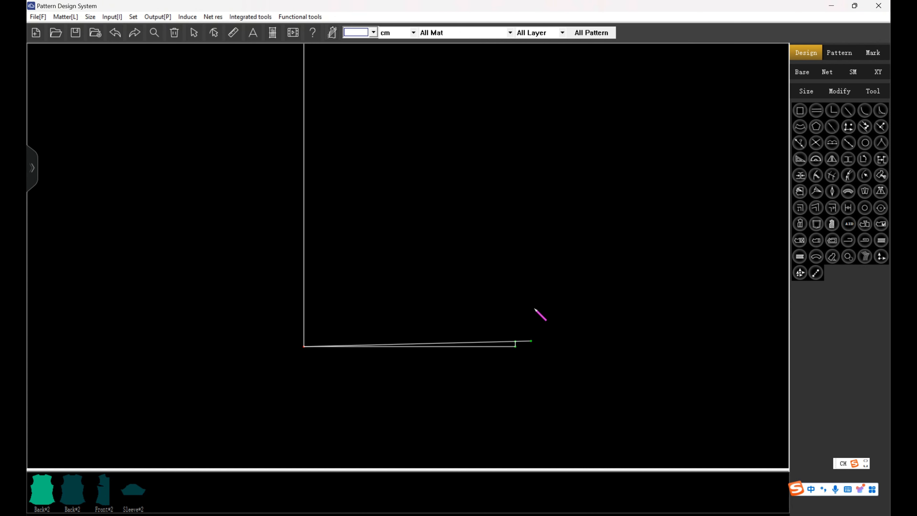
# Mark a point on the vertical construction line at a distance of collarstandheight from its lower end.
pyautogui.click(304, 324)
pyautogui.click(429, 325)
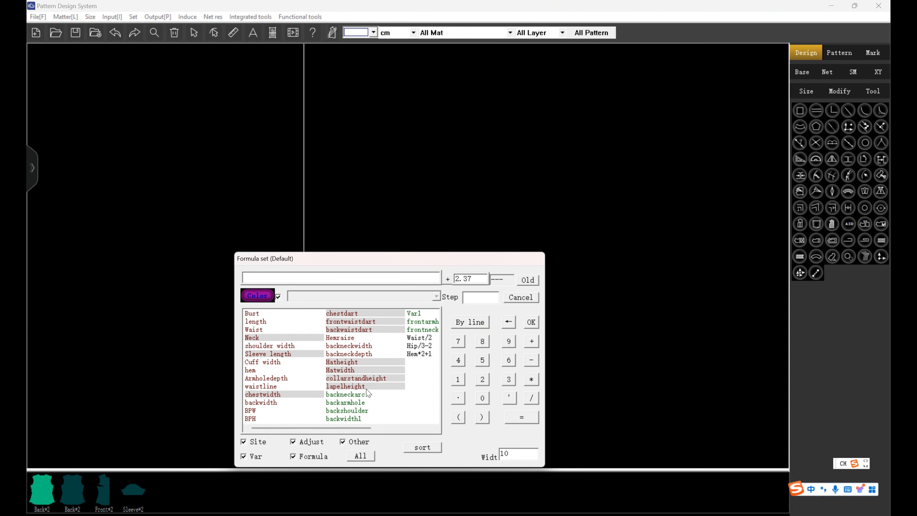
pyautogui.click(369, 379)
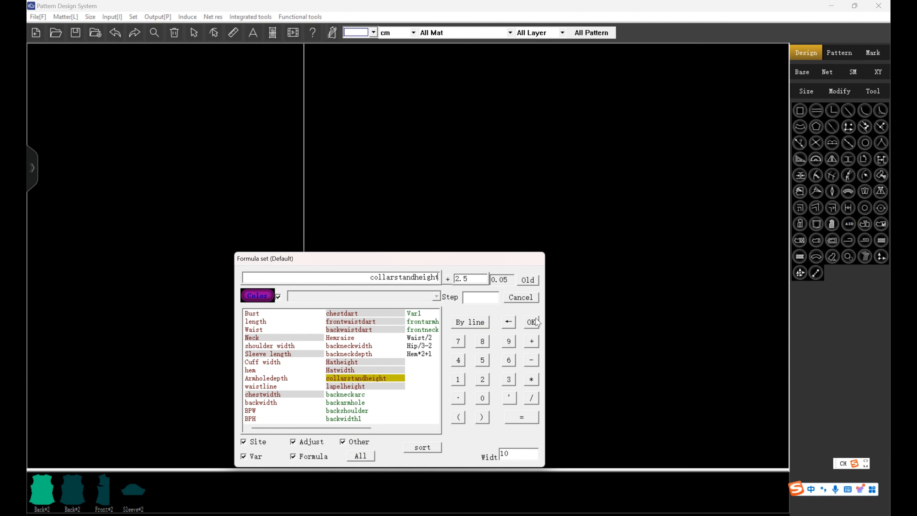
pyautogui.click(531, 322)
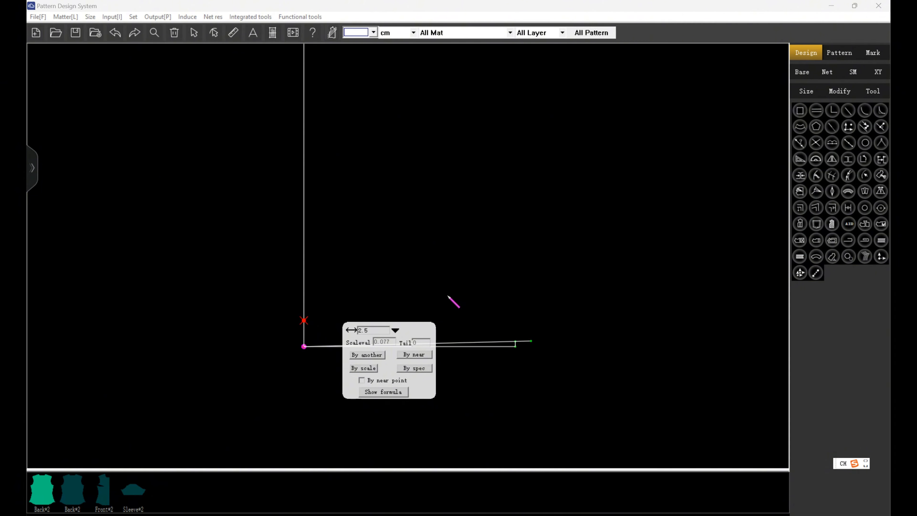
pyautogui.press('Return')
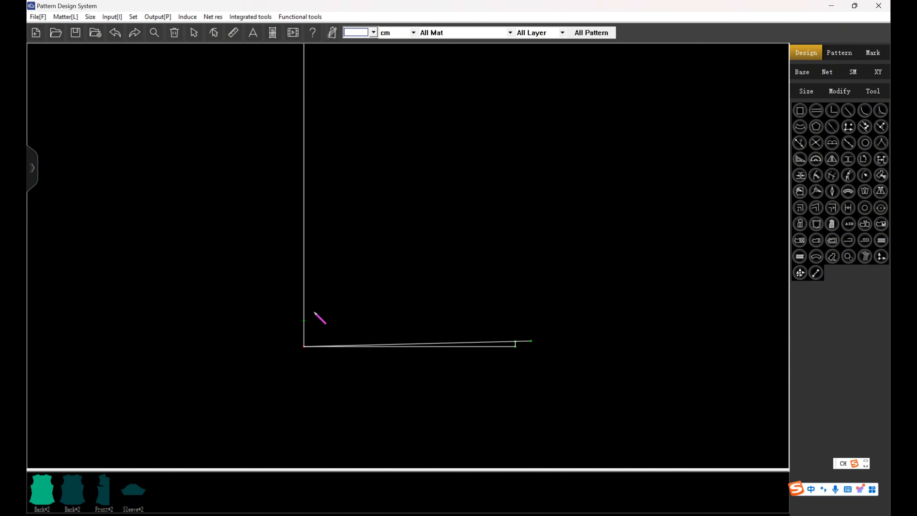
# Join the collar stand height point to the extended line's end and shape the join into a curve with a rounded front end.
pyautogui.click(303, 321)
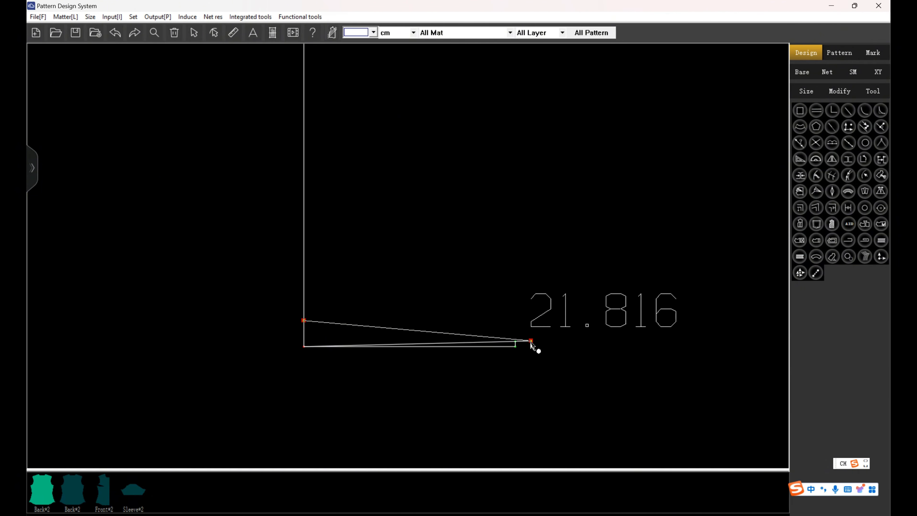
pyautogui.click(531, 340)
pyautogui.click(467, 336)
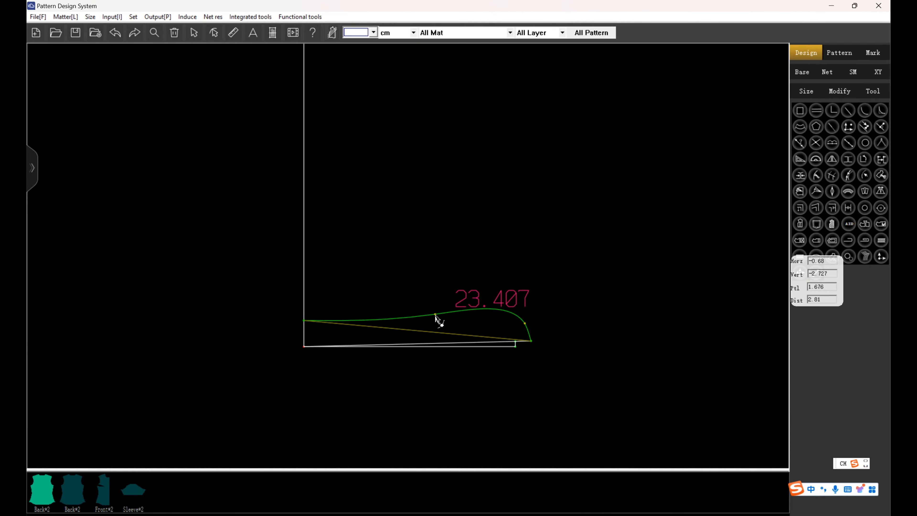
pyautogui.click(436, 316)
pyautogui.moveTo(501, 310); pyautogui.dragTo(500, 319)
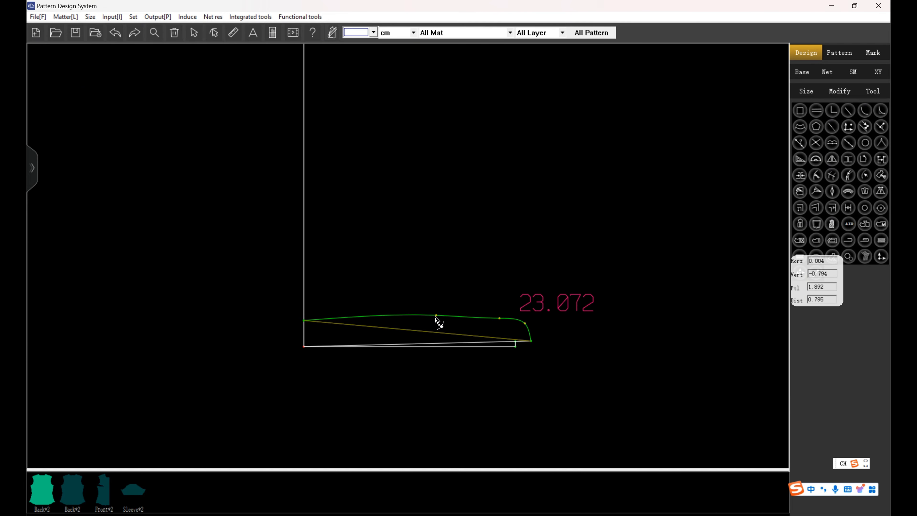